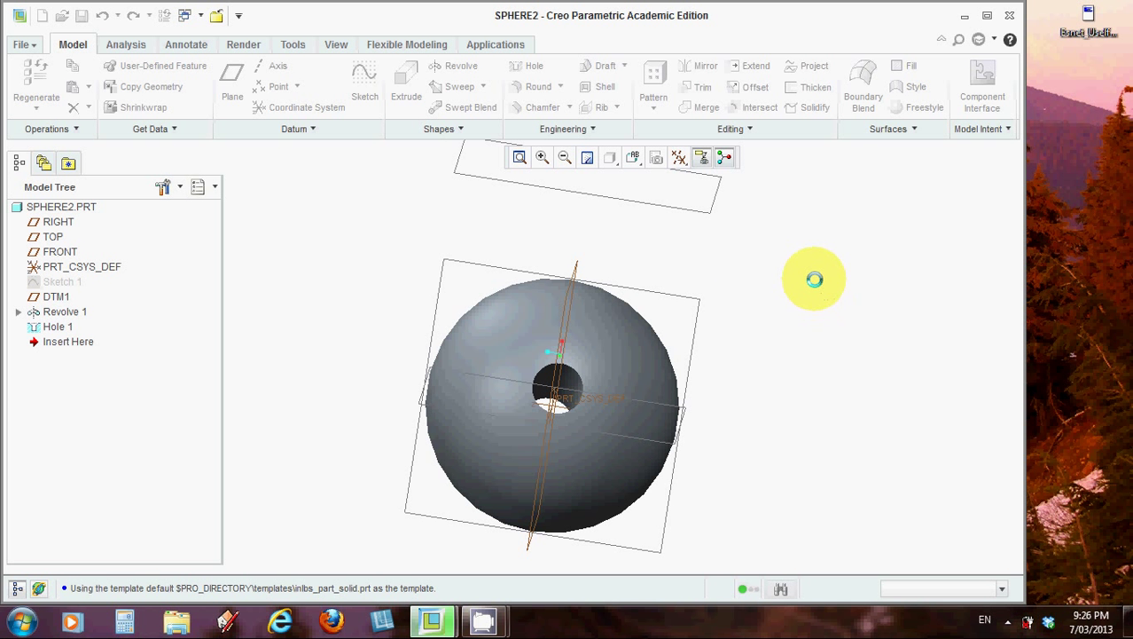
# Examine the sphere with its through hole from another angle, and switch to the F1TYRE part to inspect the wheel model.
pyautogui.moveTo(838, 267); pyautogui.dragTo(767, 370, button='middle')
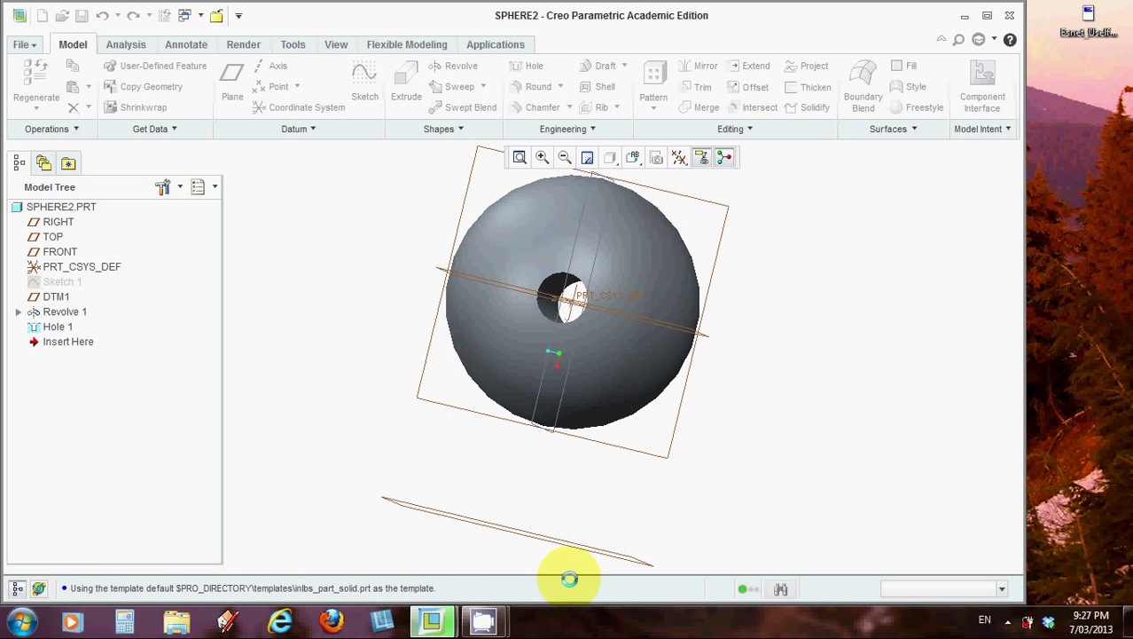
pyautogui.moveTo(433, 612)
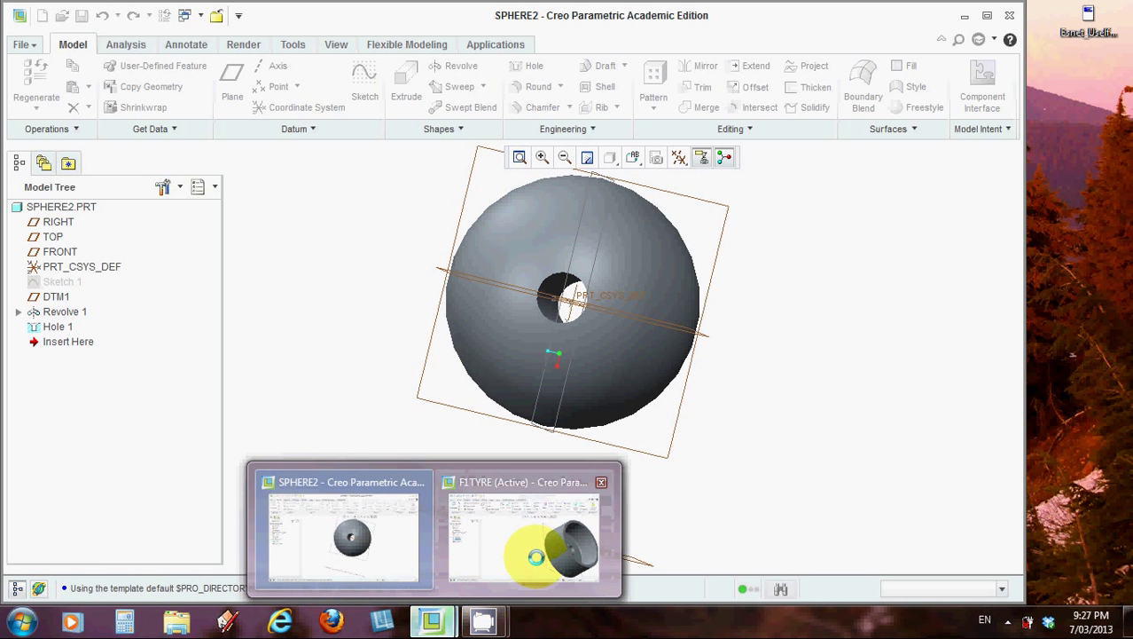
pyautogui.click(536, 481)
pyautogui.moveTo(594, 423); pyautogui.dragTo(832, 429, button='middle')
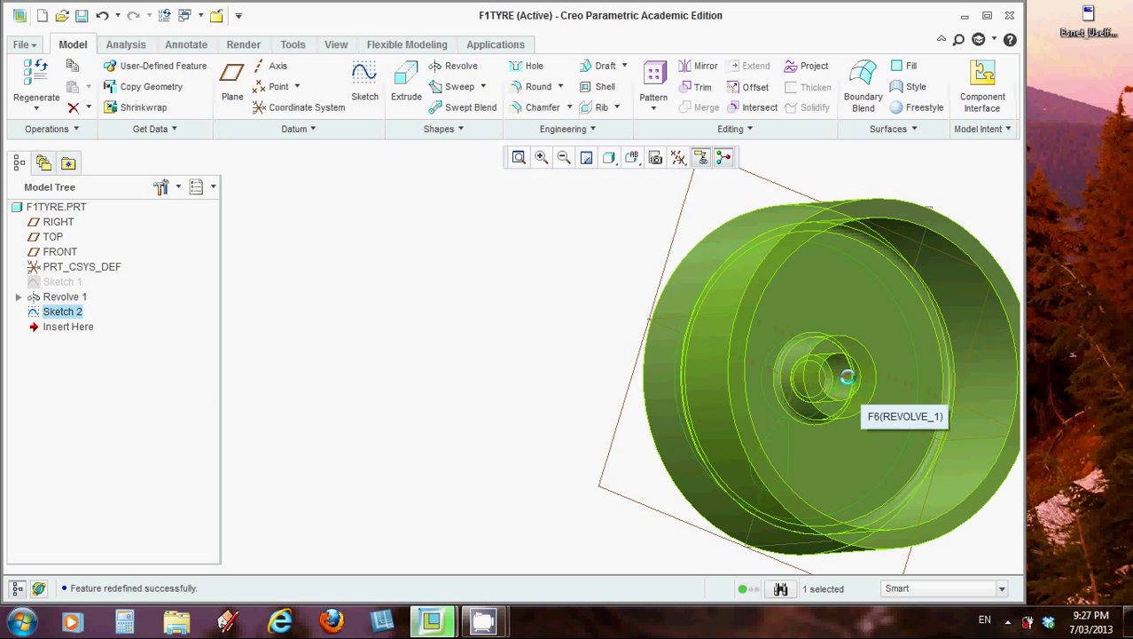
pyautogui.moveTo(837, 377); pyautogui.dragTo(484, 371, button='middle')
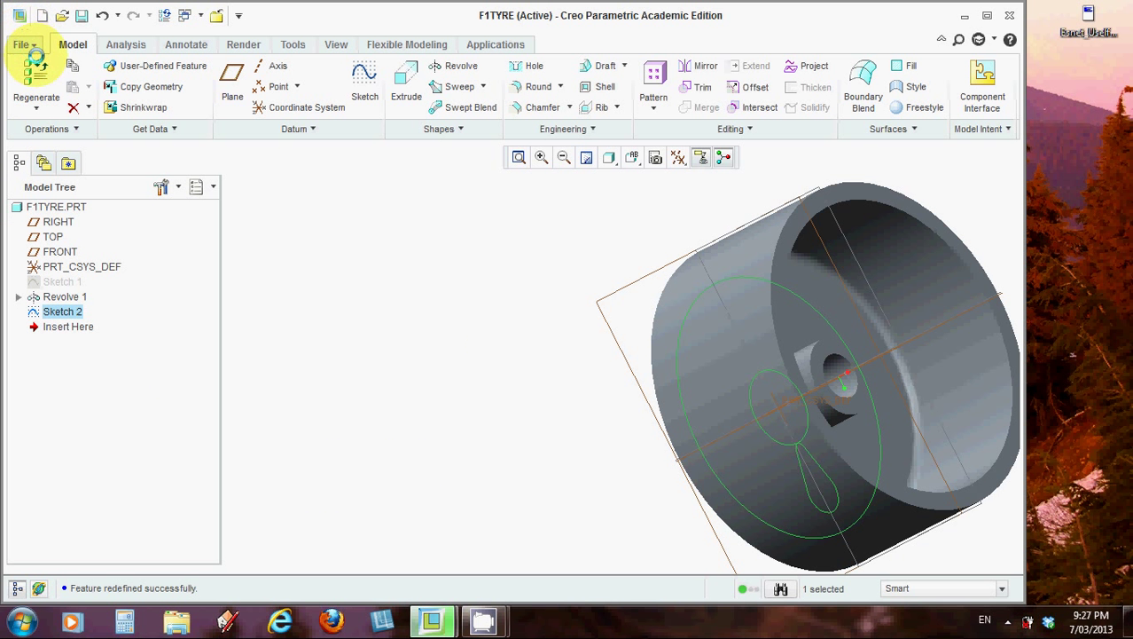
# Create a new solid part named Sphere3 using the default template.
pyautogui.click(21, 44)
pyautogui.click(51, 81)
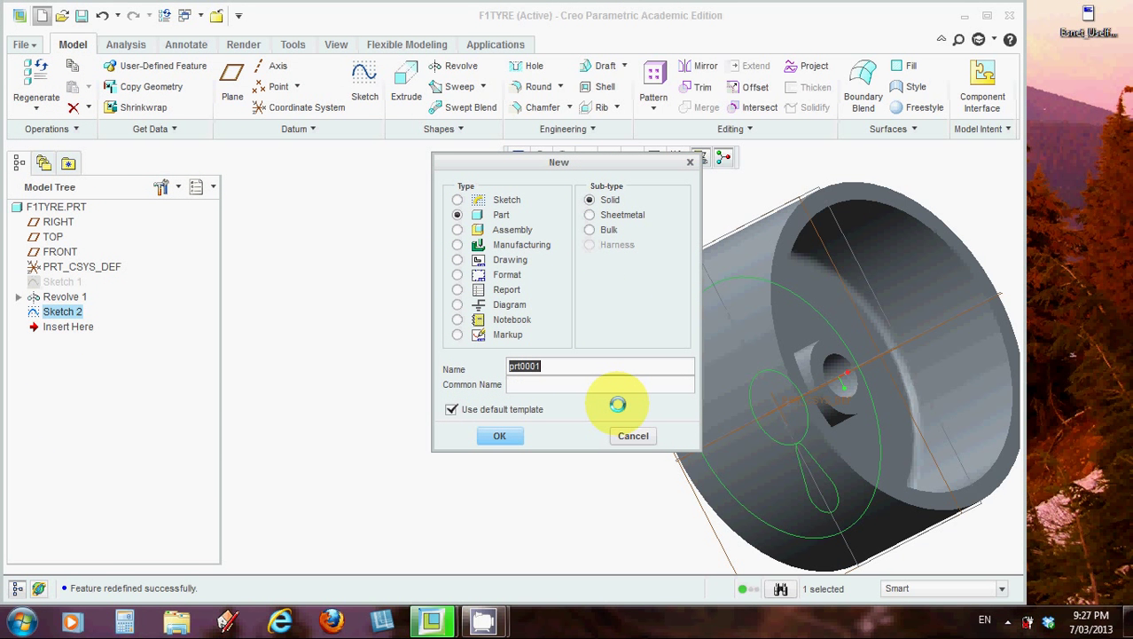
pyautogui.write('Sphere3')
pyautogui.click(500, 436)
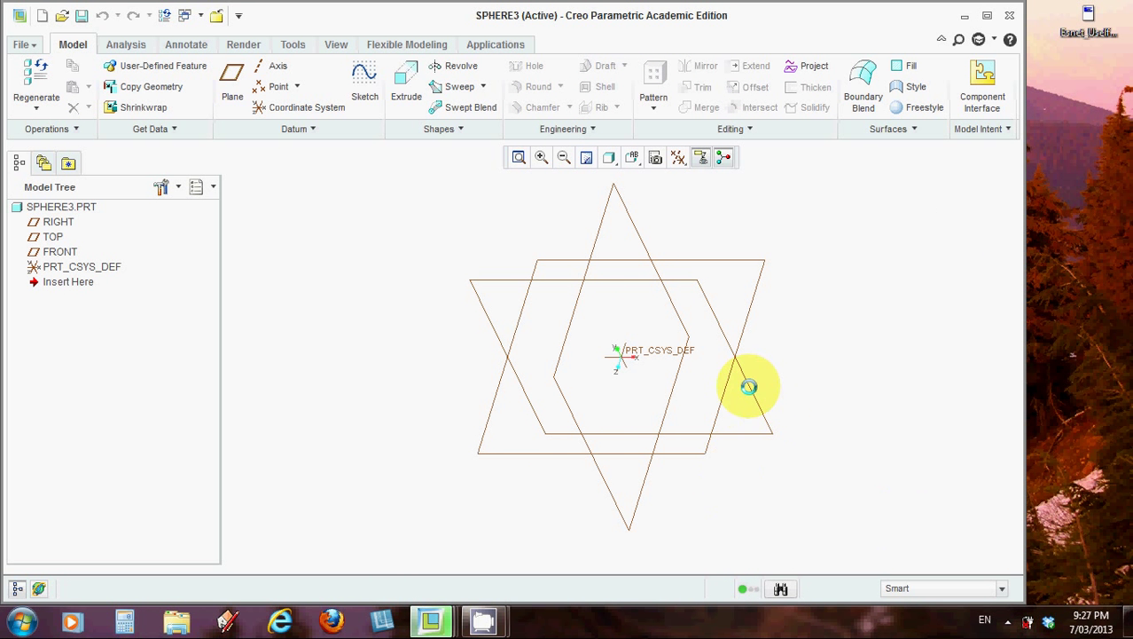
# Begin a sketch on the FRONT datum plane with RIGHT as the orientation reference, and set the view to FRONT.
pyautogui.moveTo(842, 375); pyautogui.dragTo(829, 360, button='middle')
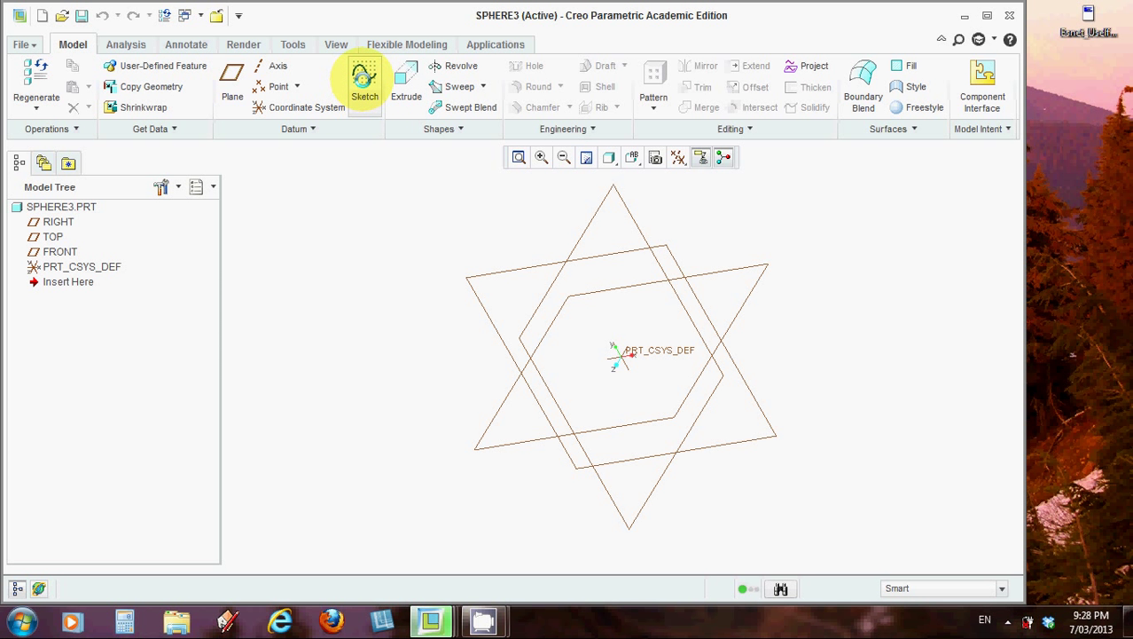
pyautogui.click(364, 78)
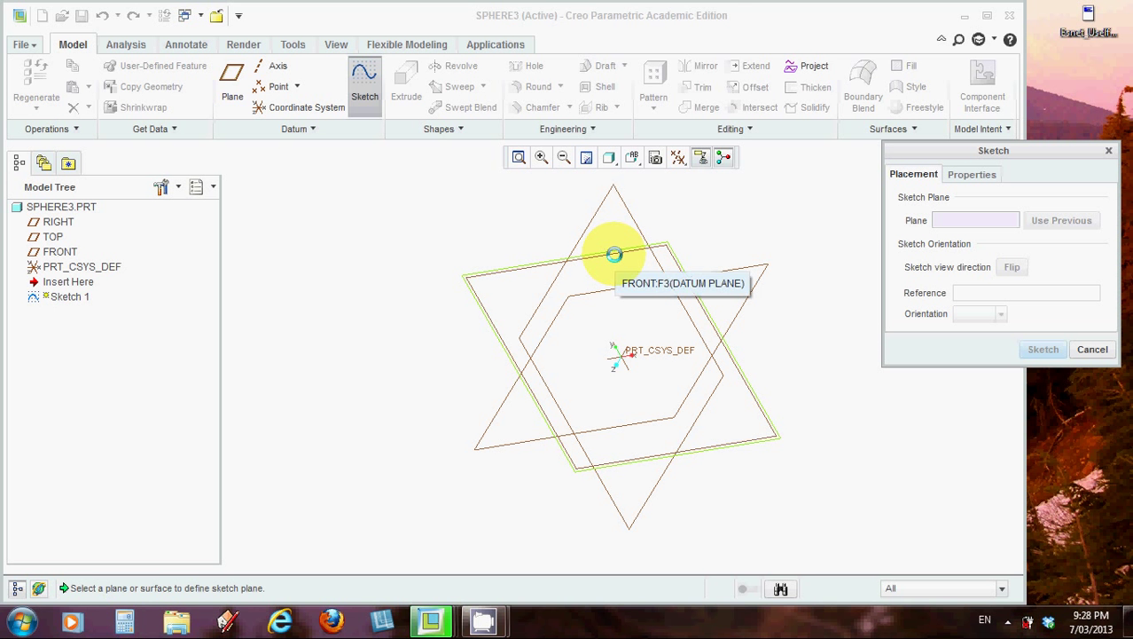
pyautogui.click(614, 255)
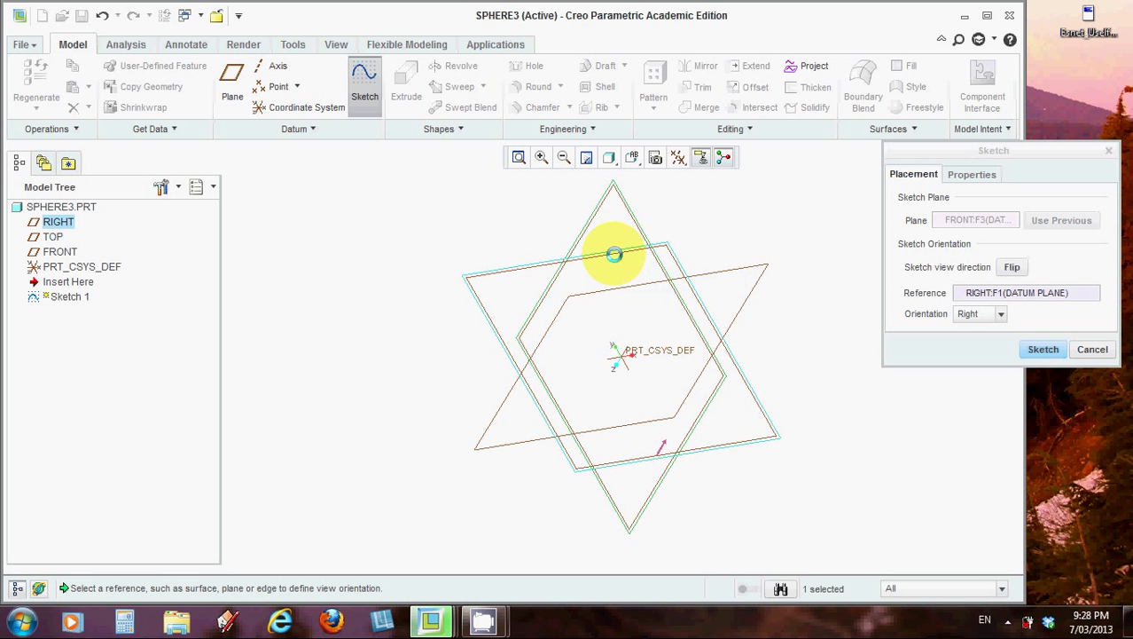
pyautogui.click(1044, 348)
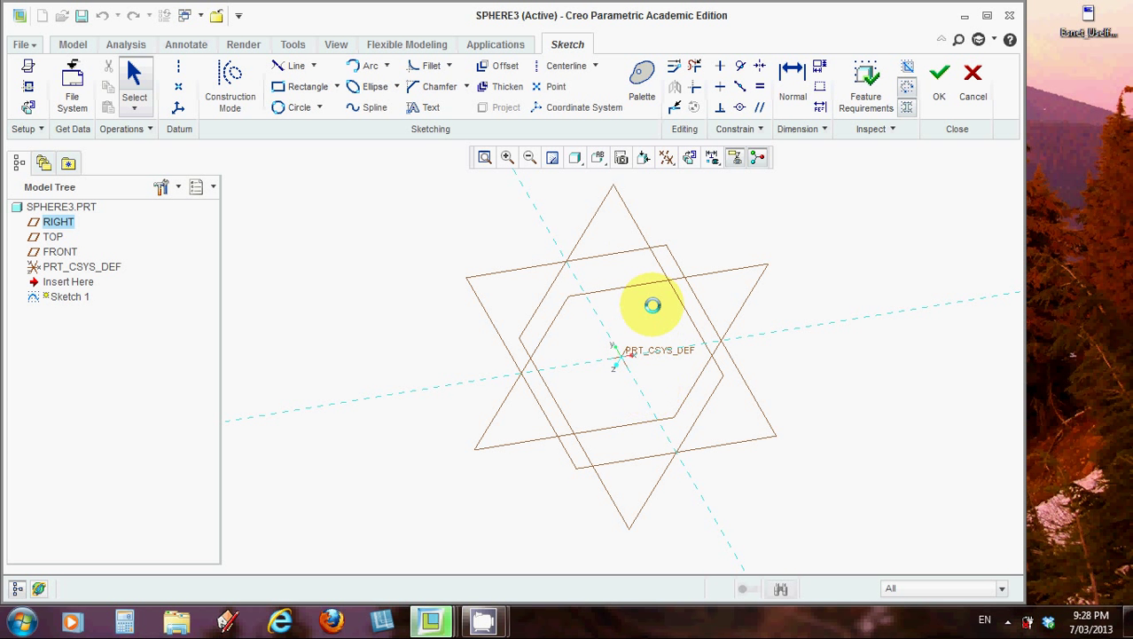
pyautogui.click(599, 158)
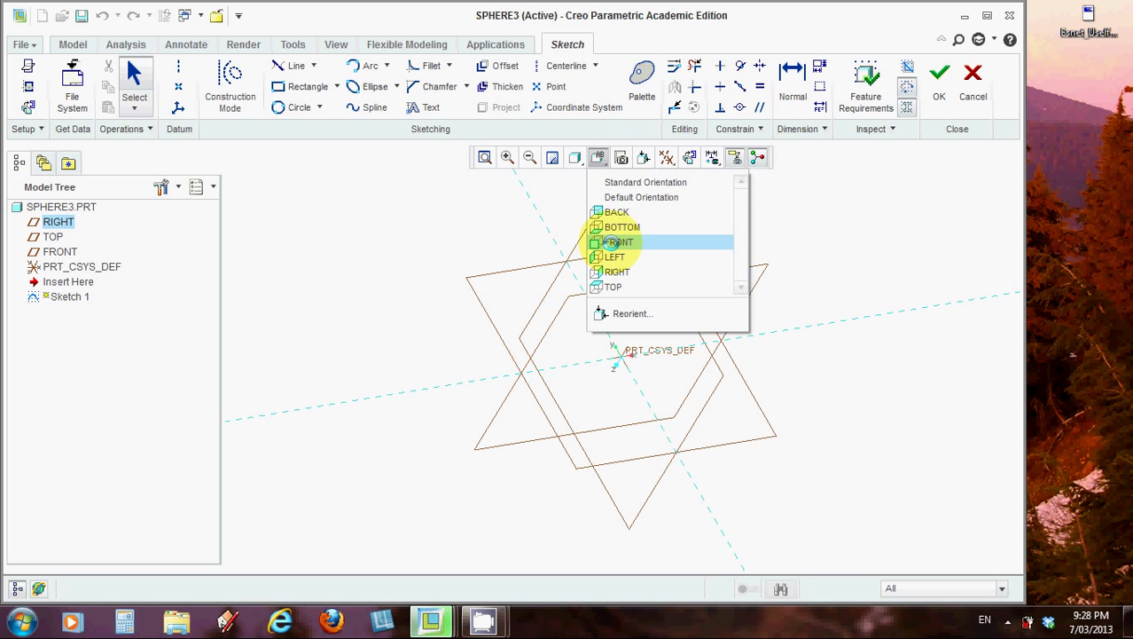
pyautogui.click(611, 242)
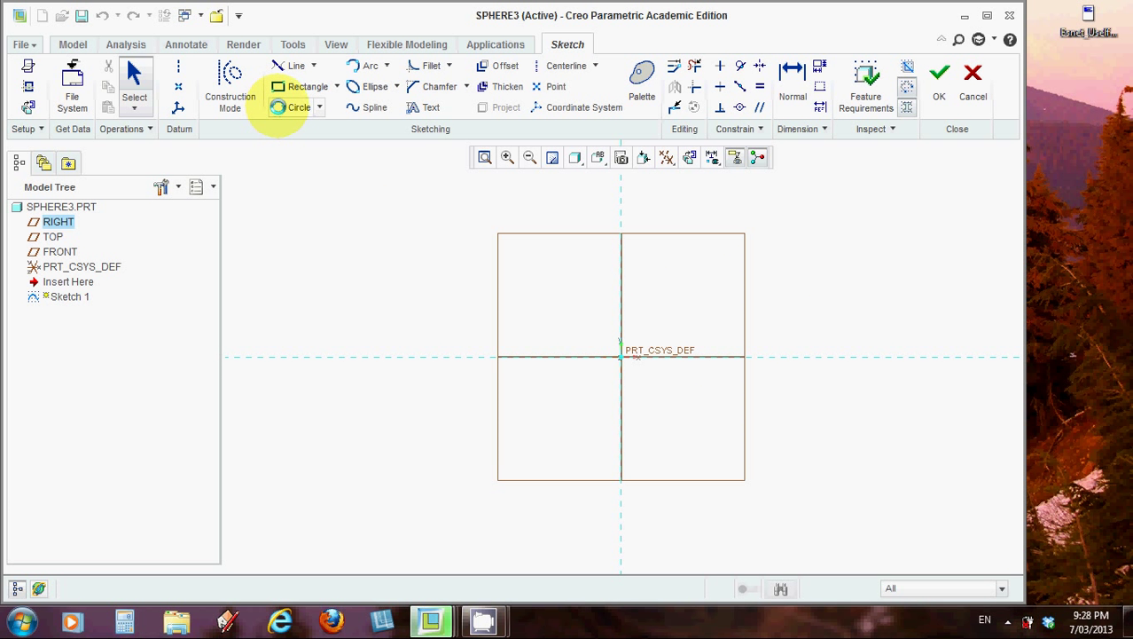
# Sketch a circle centred on the coordinate origin and dimension its diameter as 50.
pyautogui.click(279, 108)
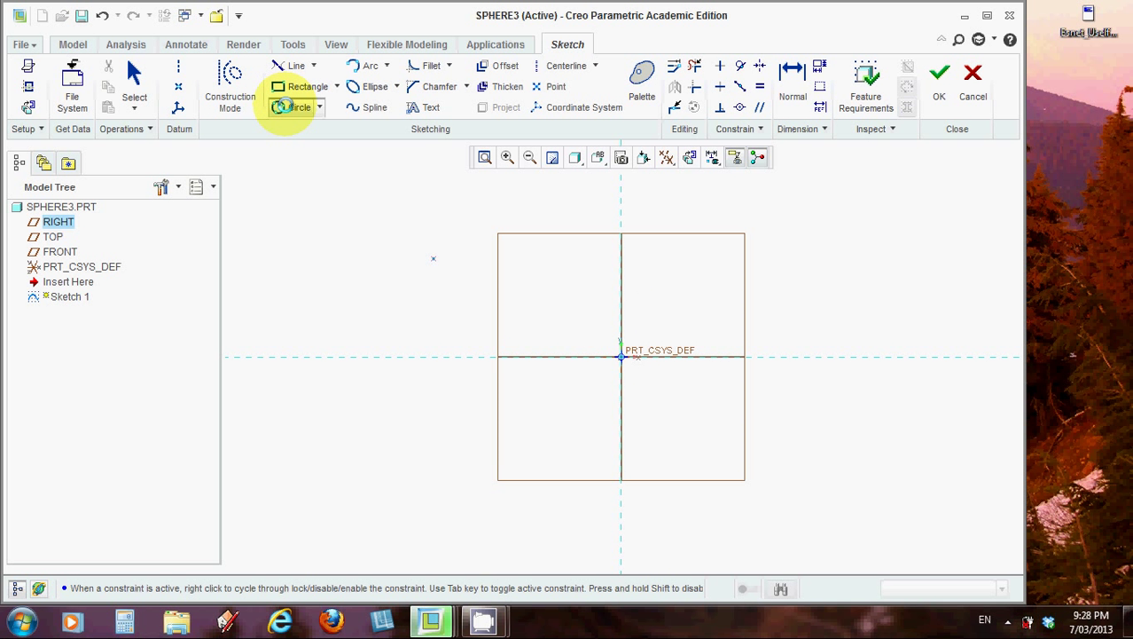
pyautogui.click(316, 108)
pyautogui.click(306, 132)
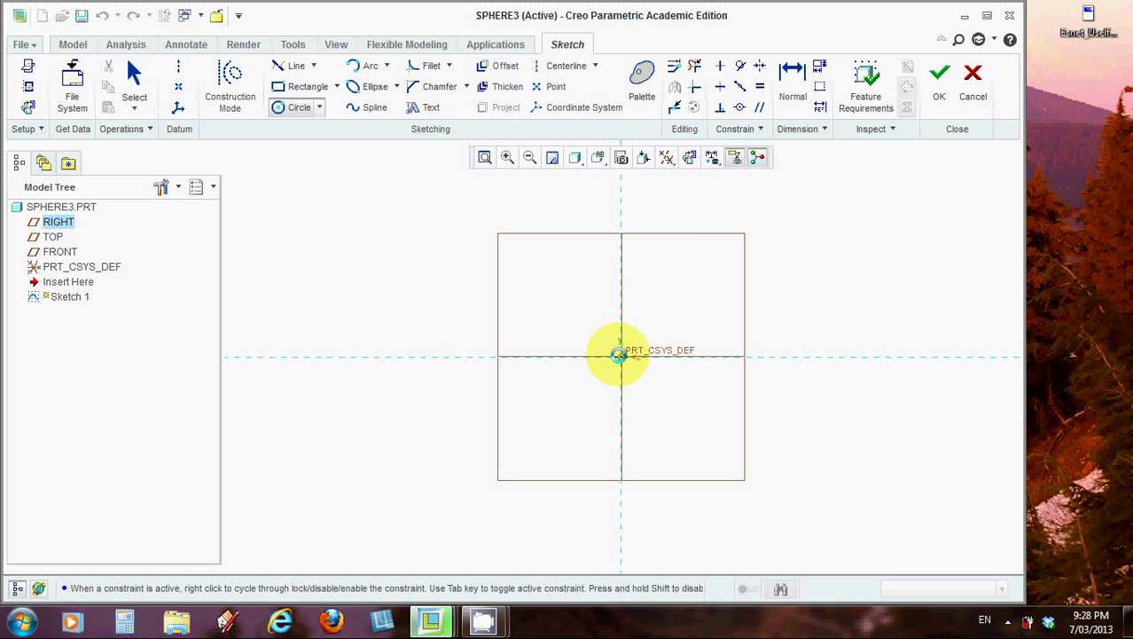
pyautogui.click(620, 356)
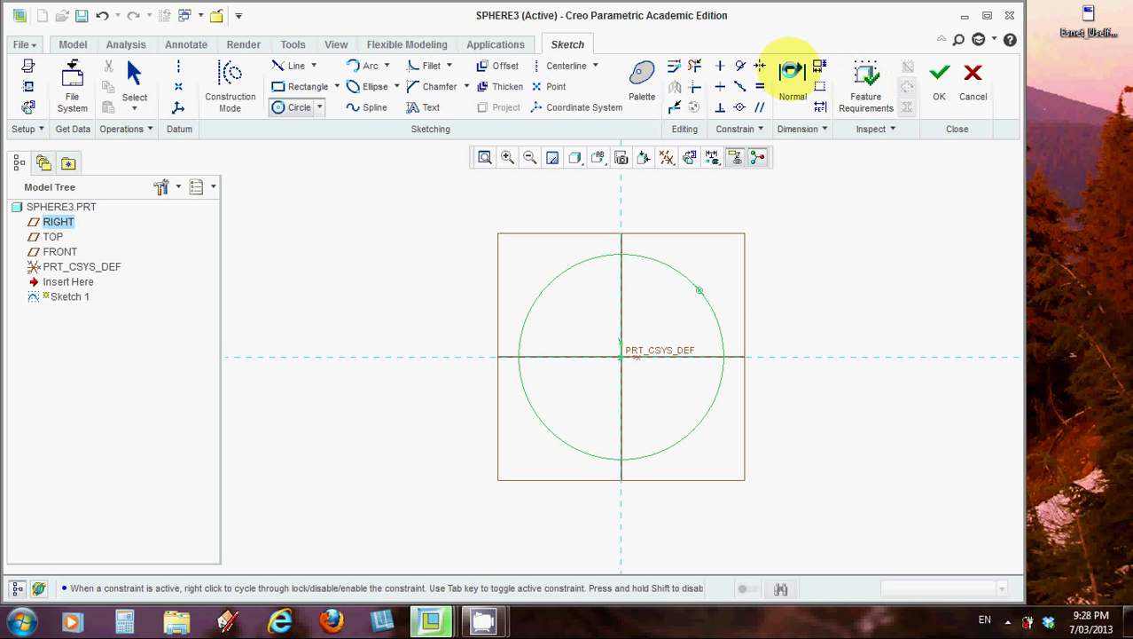
pyautogui.click(792, 68)
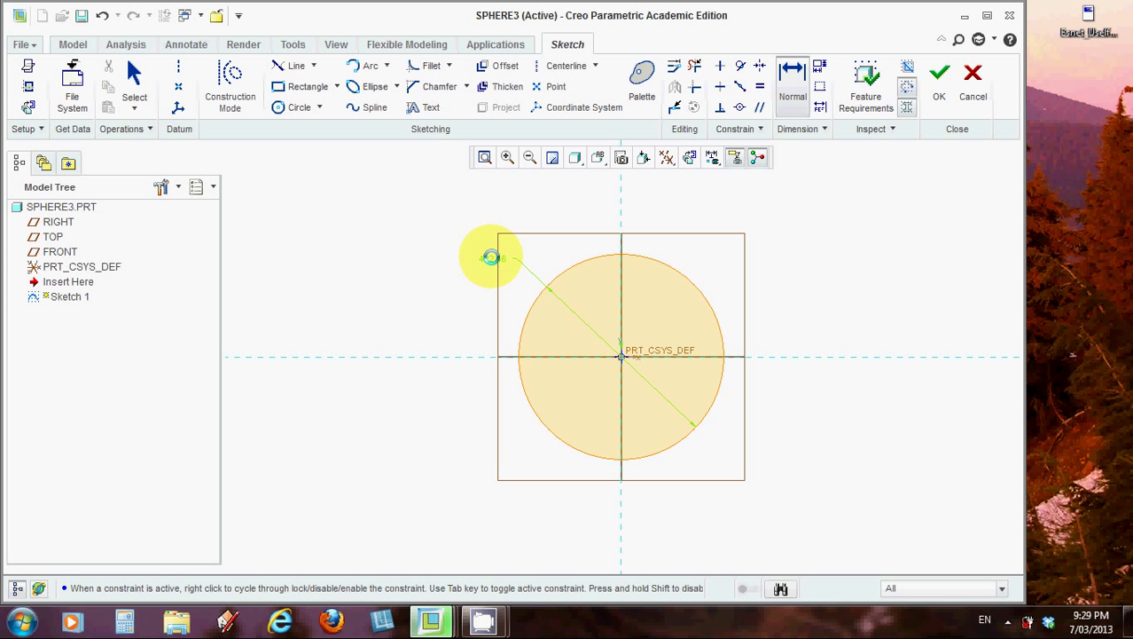
pyautogui.middleClick(490, 257)
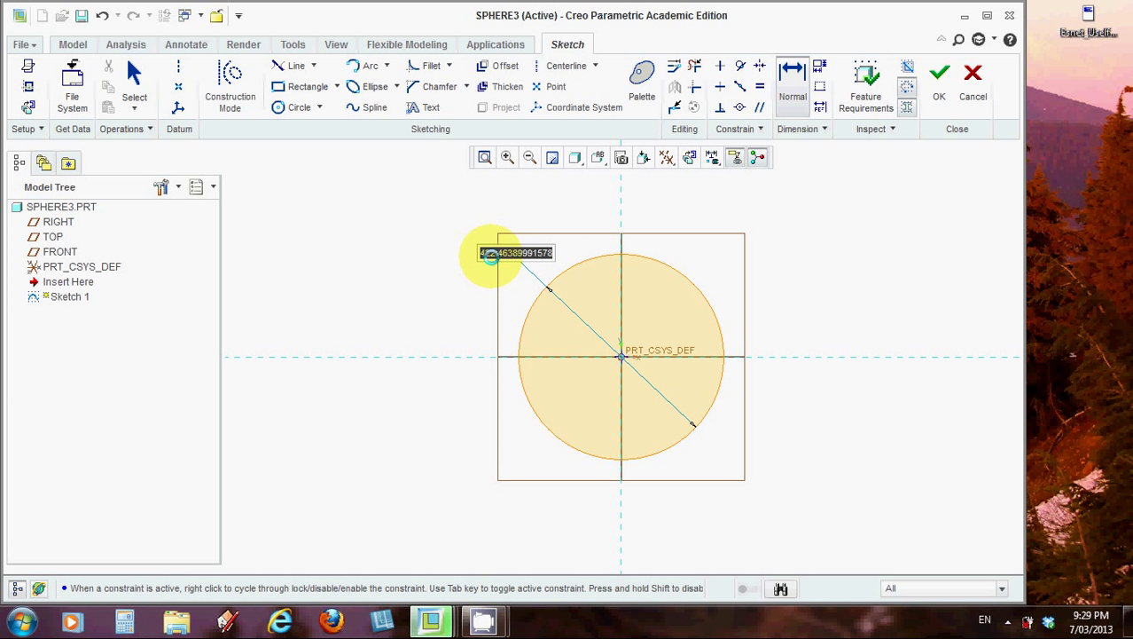
pyautogui.write('50')
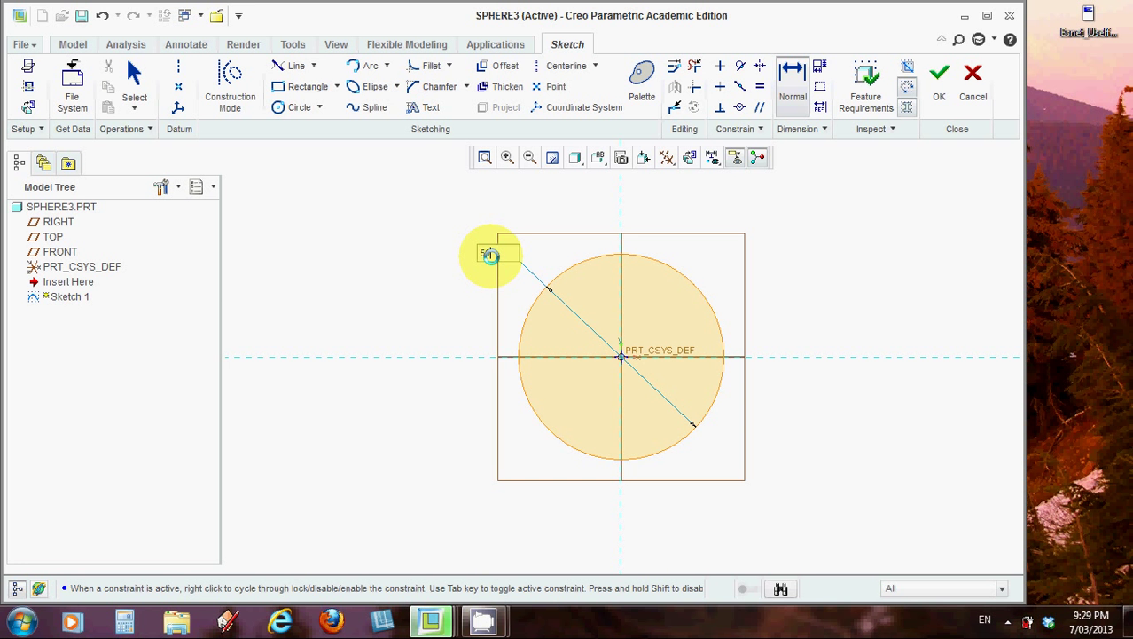
pyautogui.press('Return')
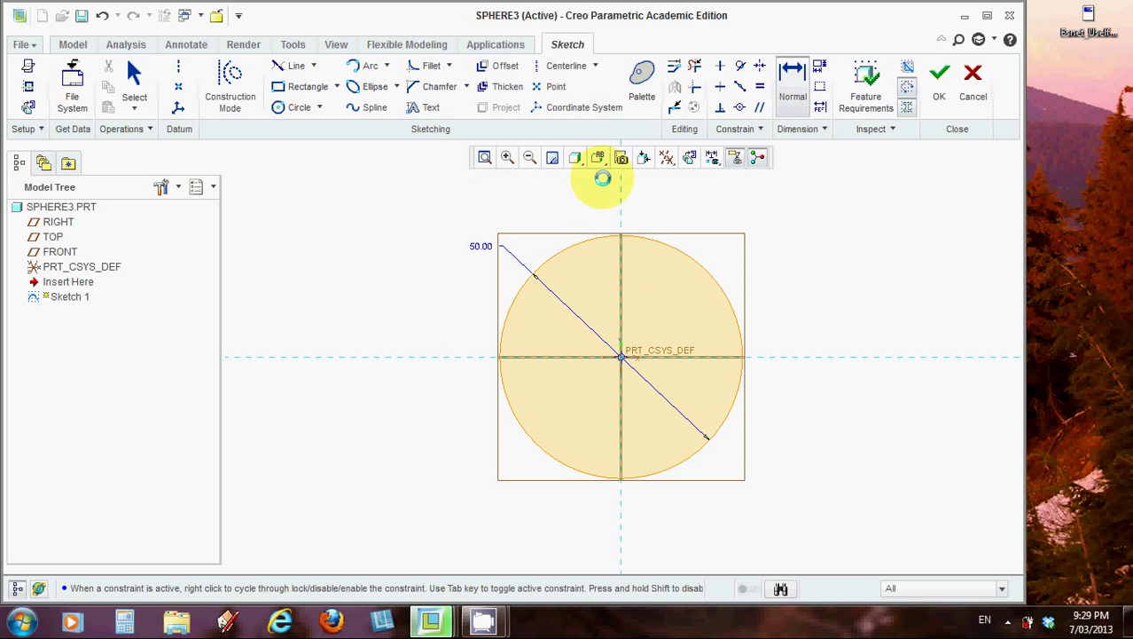
# Draw a vertical line through the circle's centre from its topmost to its bottommost point.
pyautogui.click(312, 66)
pyautogui.click(306, 90)
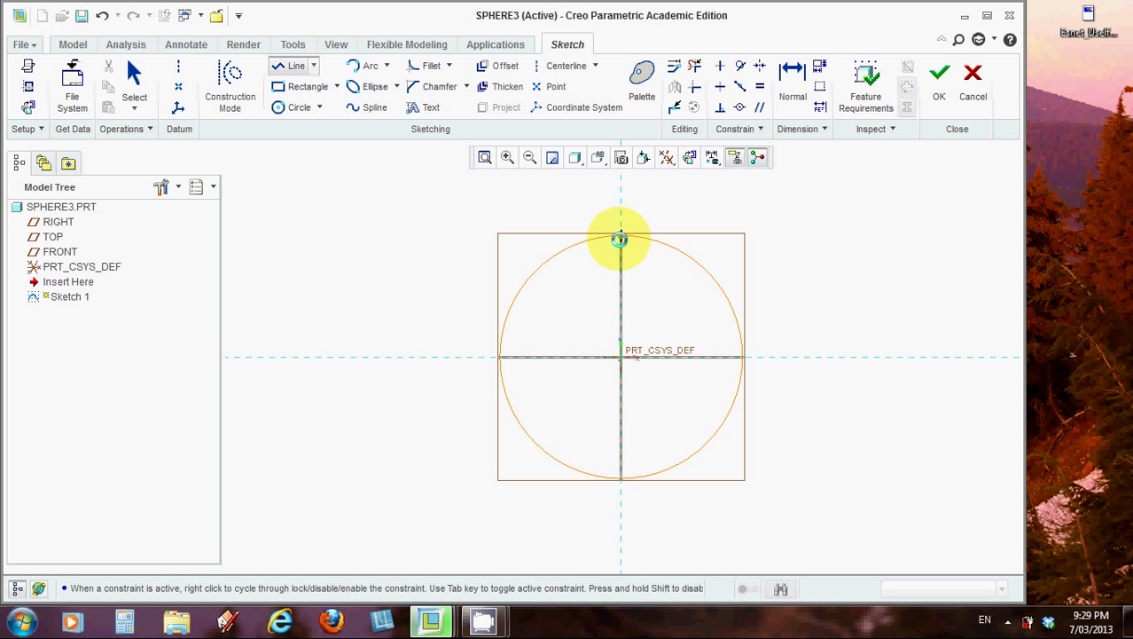
pyautogui.click(620, 237)
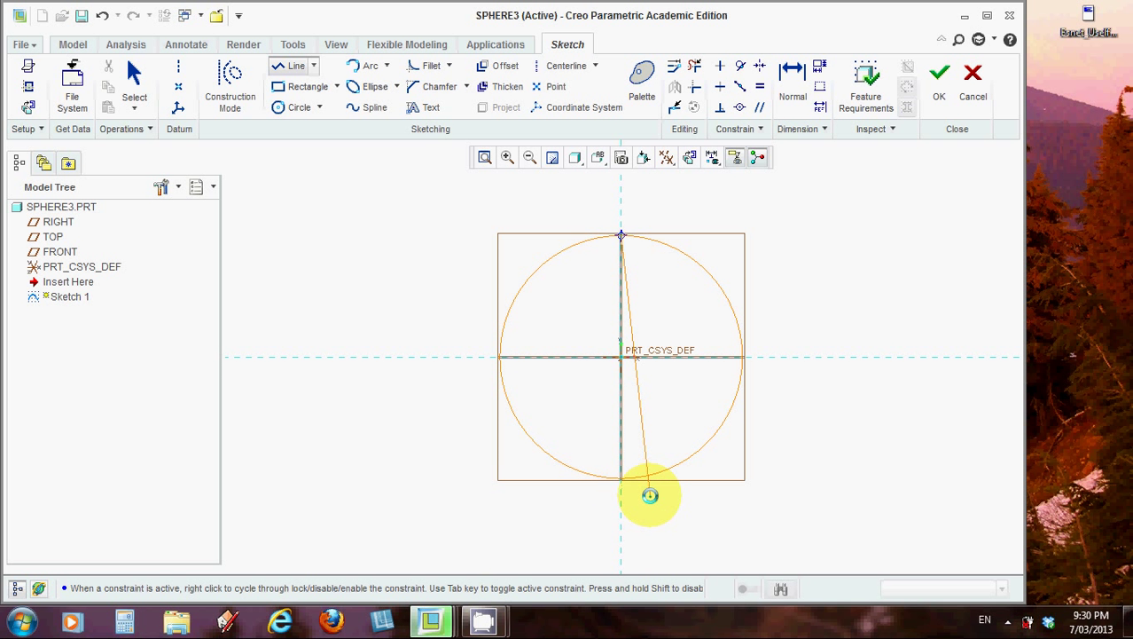
pyautogui.click(621, 477)
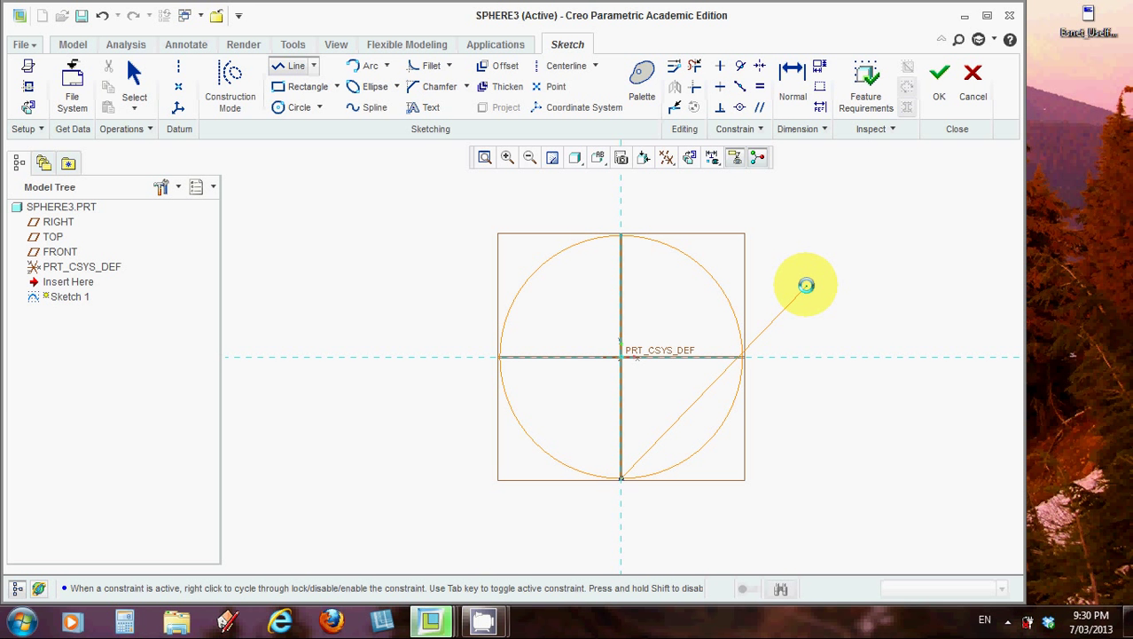
pyautogui.middleClick(805, 285)
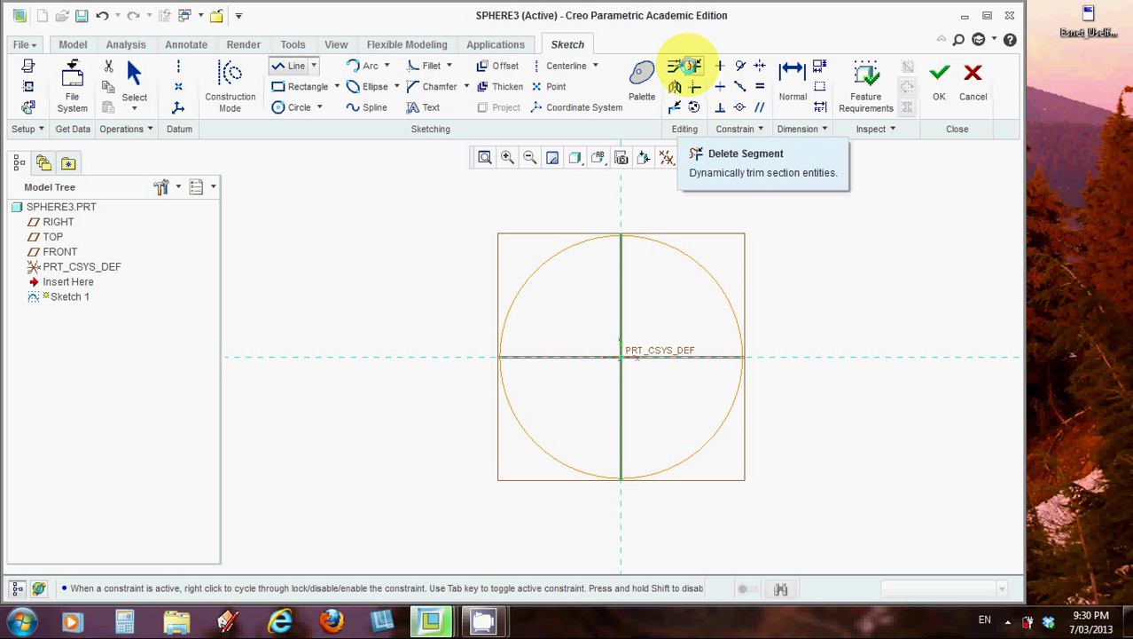
# Trim away the left half of the circle with Delete Segment, keeping a closed right semicircle, and finish the sketch.
pyautogui.click(692, 65)
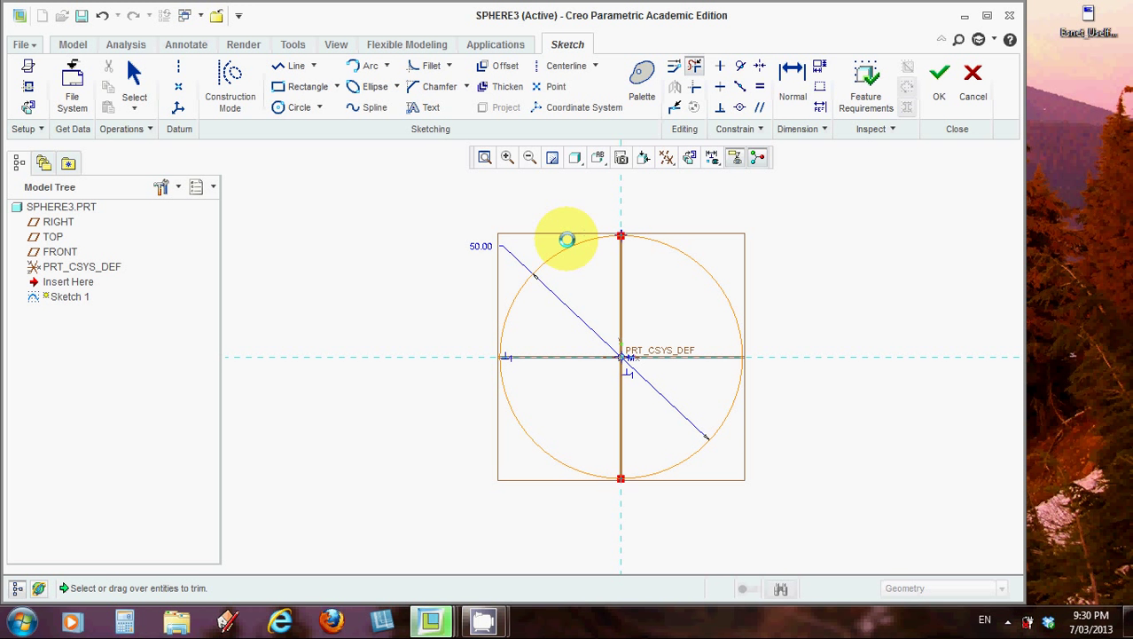
pyautogui.moveTo(562, 238); pyautogui.dragTo(565, 261)
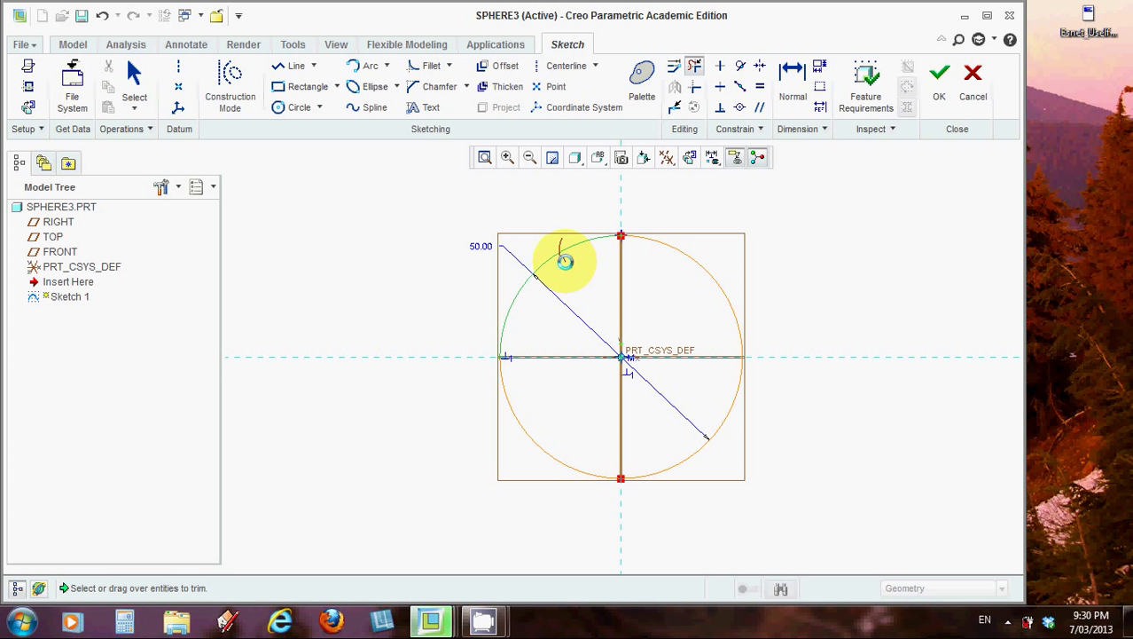
pyautogui.click(565, 261)
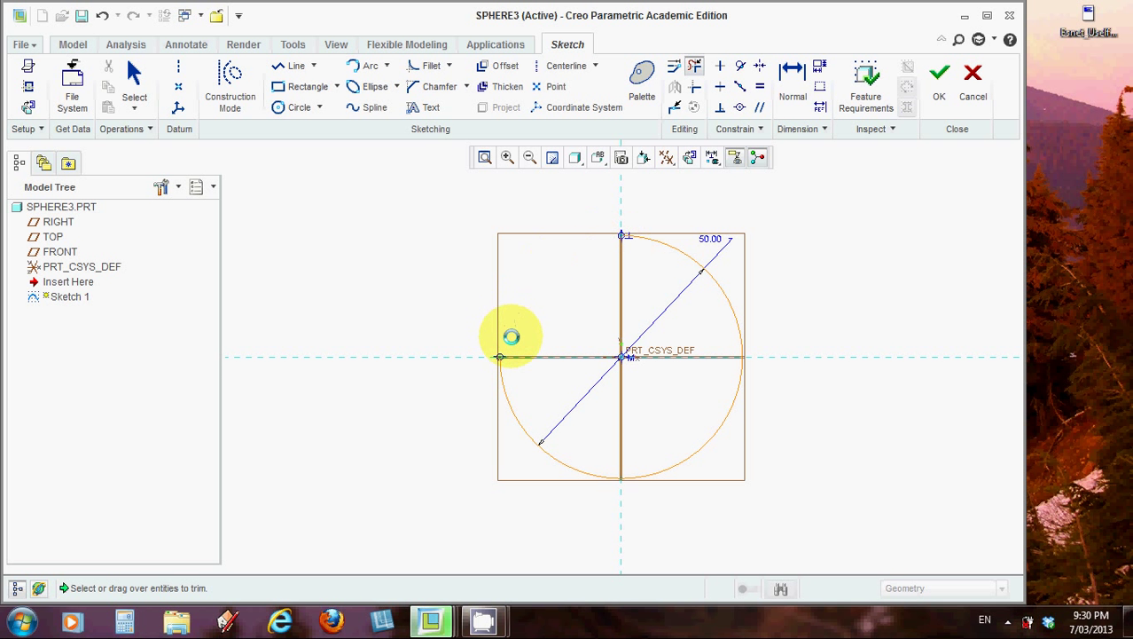
pyautogui.click(523, 443)
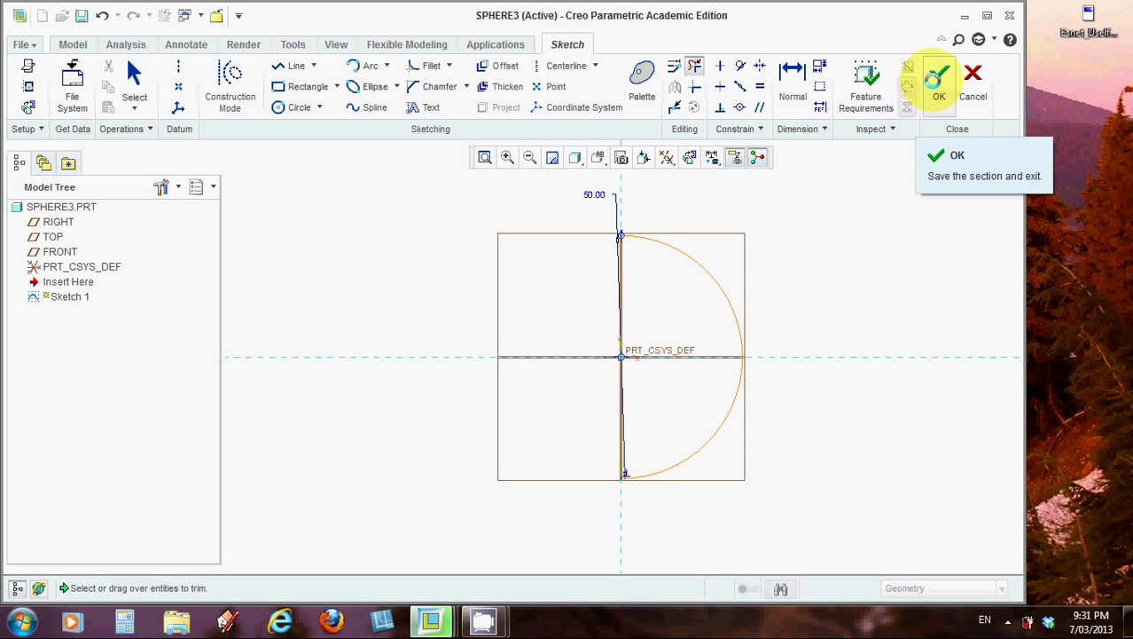
pyautogui.click(938, 78)
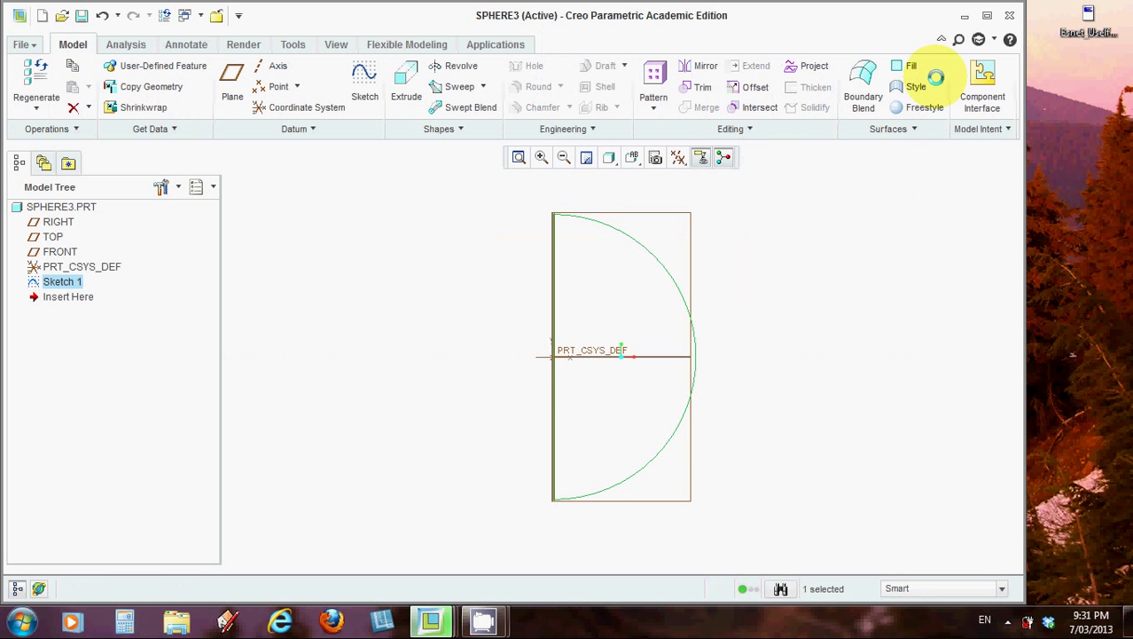
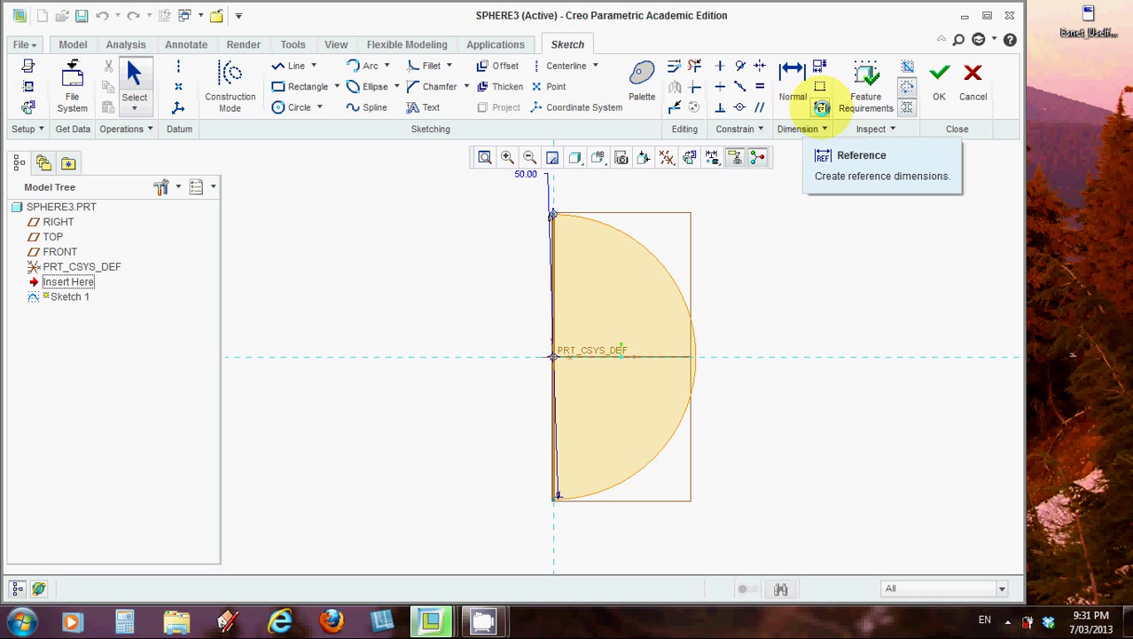
# Examine the straight closing line and upper corner of the semicircle sketch up close, and close the sketch.
pyautogui.click(821, 107)
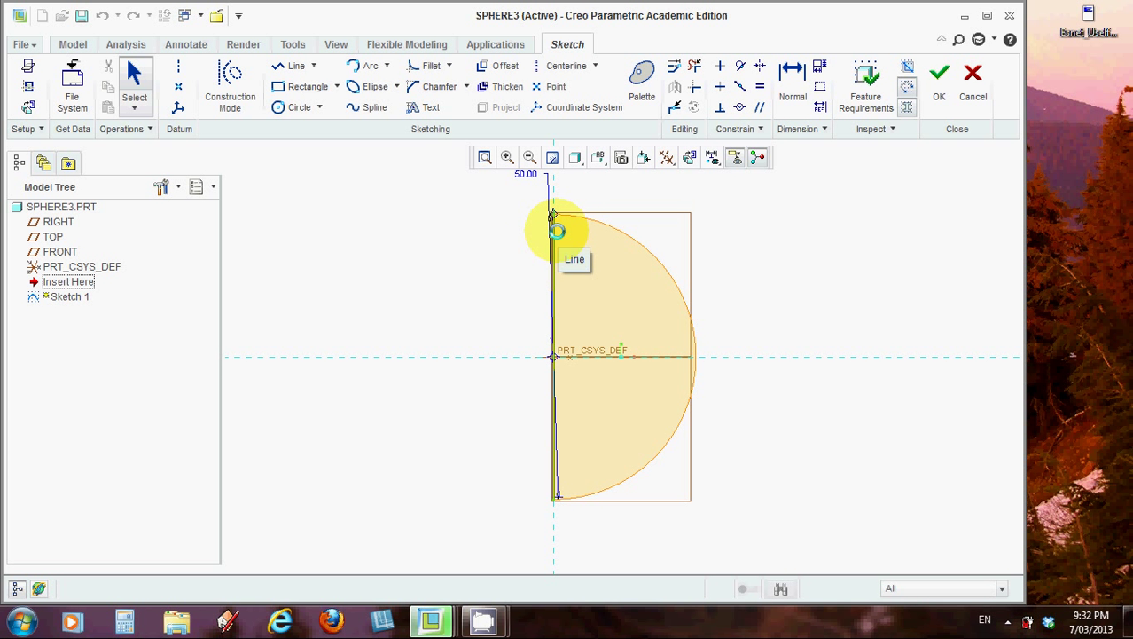
pyautogui.scroll(-2, 556, 230)
pyautogui.scroll(3, 559, 235)
pyautogui.scroll(3, 559, 235)
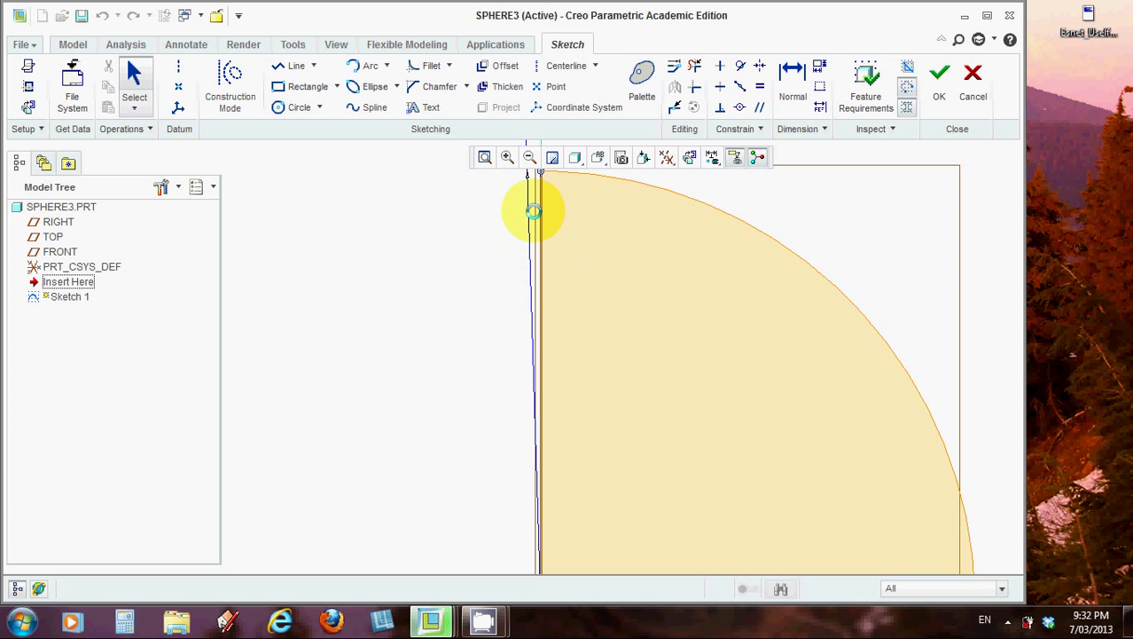
pyautogui.scroll(-1, 577, 244)
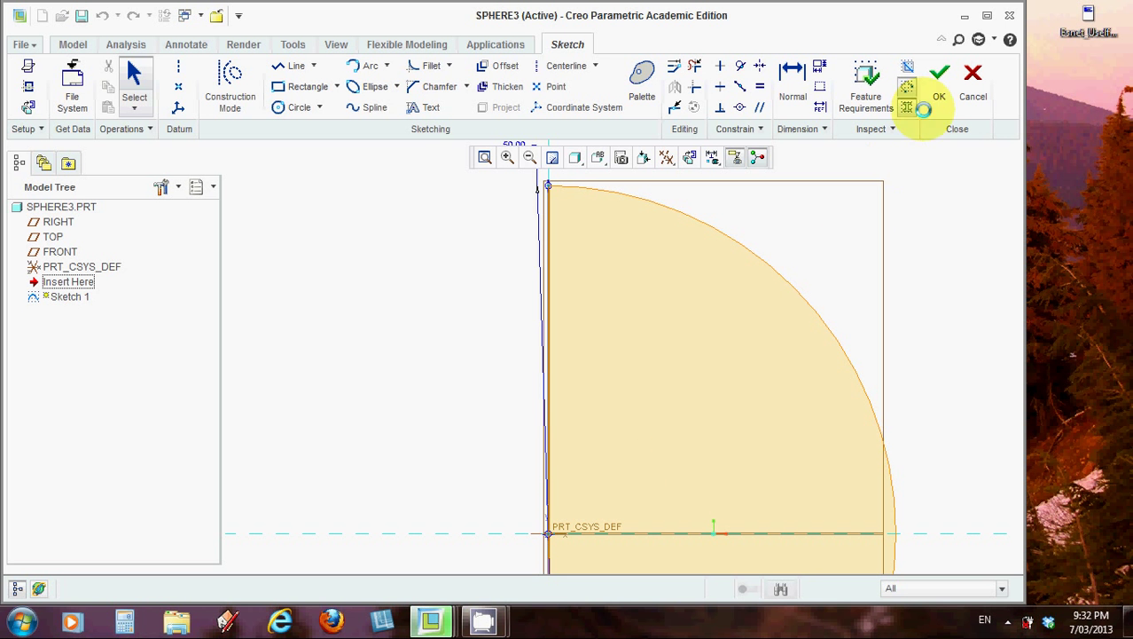
pyautogui.click(938, 78)
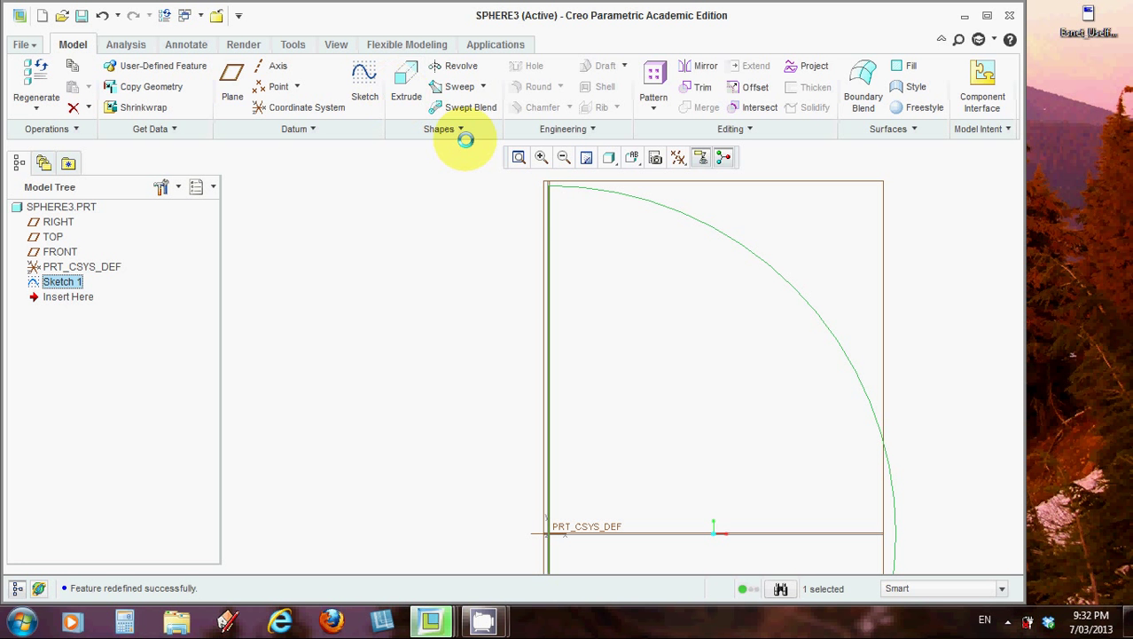
# Start a solid Revolve of the semicircle sketch through 360 degrees, using its straight vertical line as the axis.
pyautogui.click(438, 67)
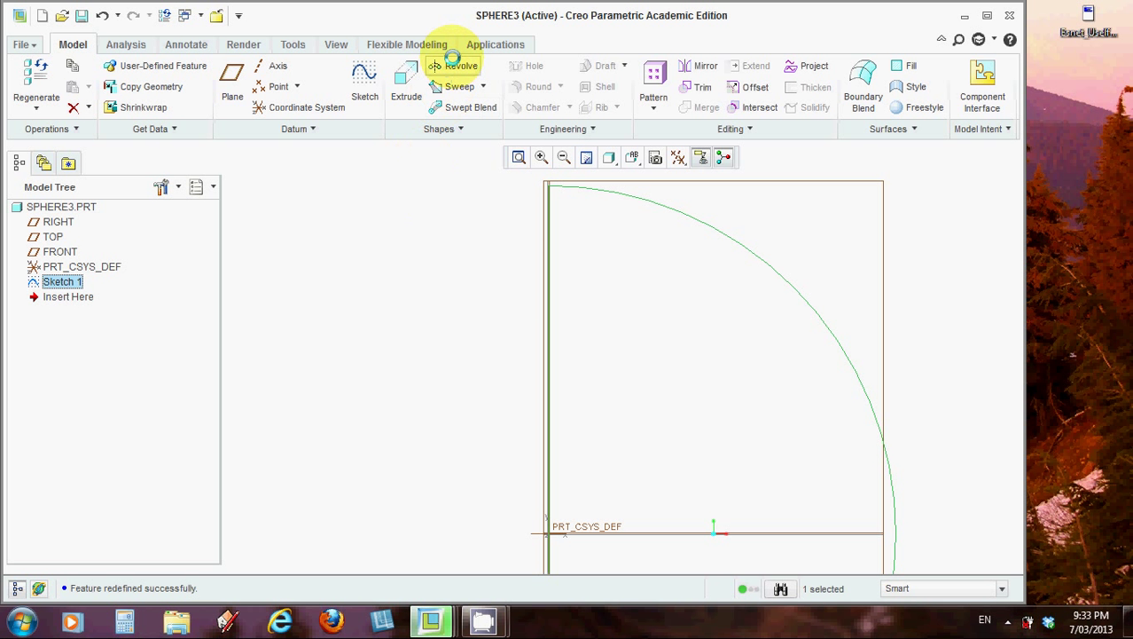
pyautogui.click(452, 66)
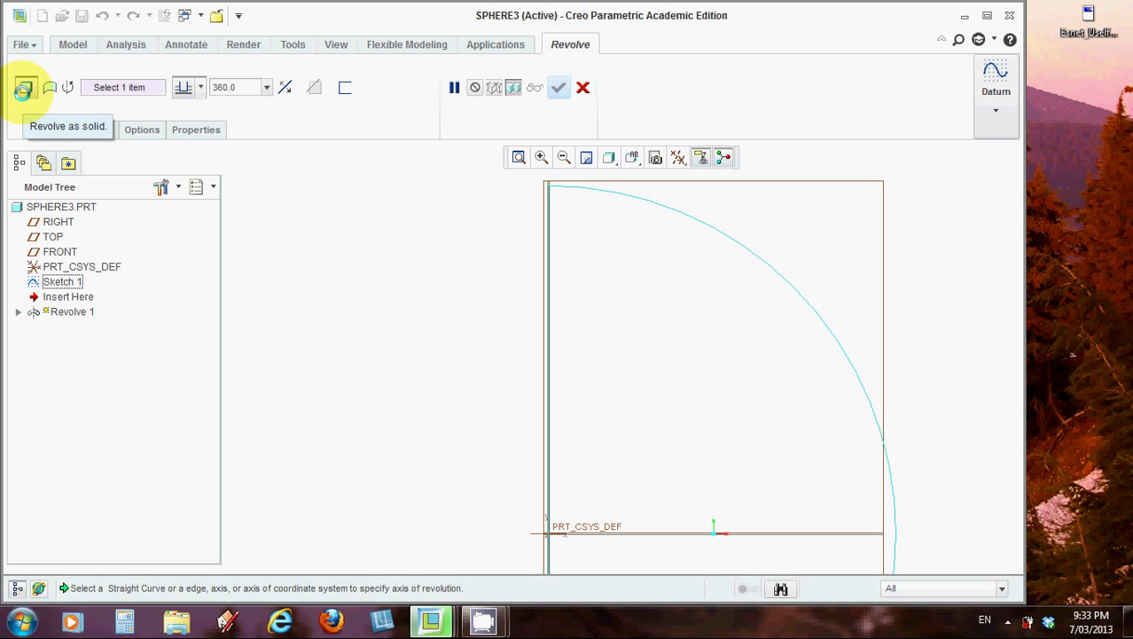
pyautogui.click(22, 90)
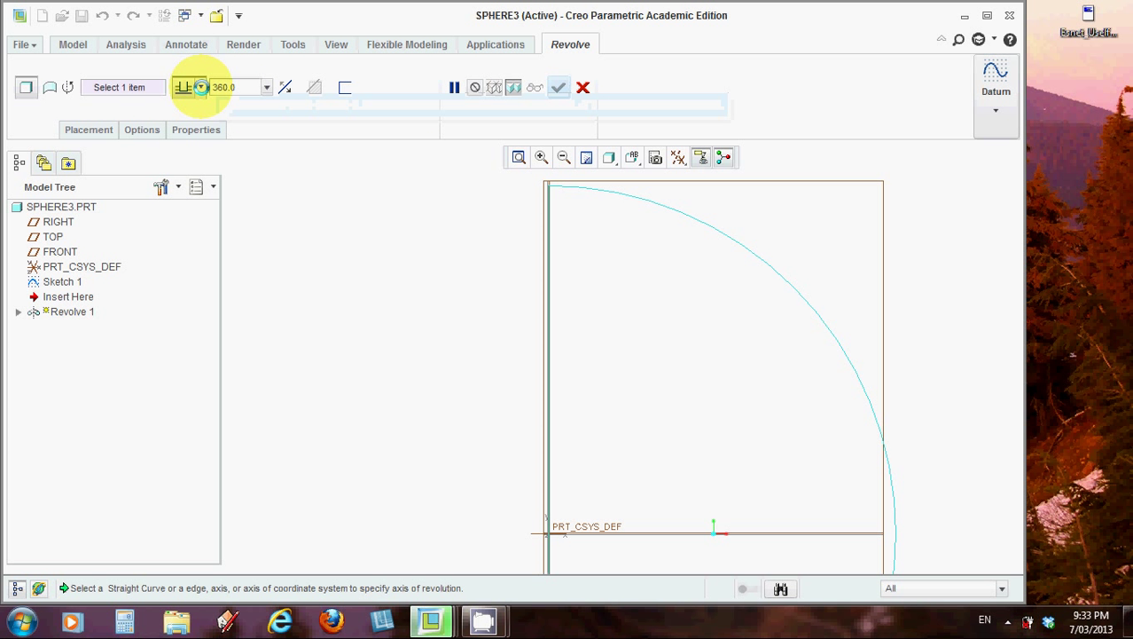
pyautogui.click(190, 87)
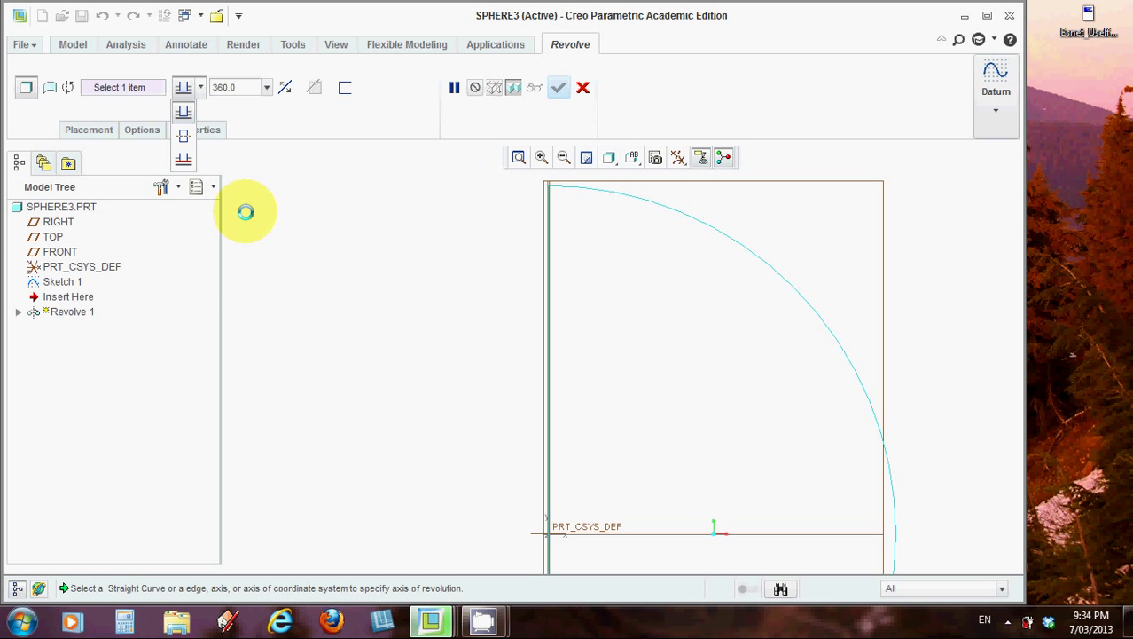
pyautogui.click(183, 86)
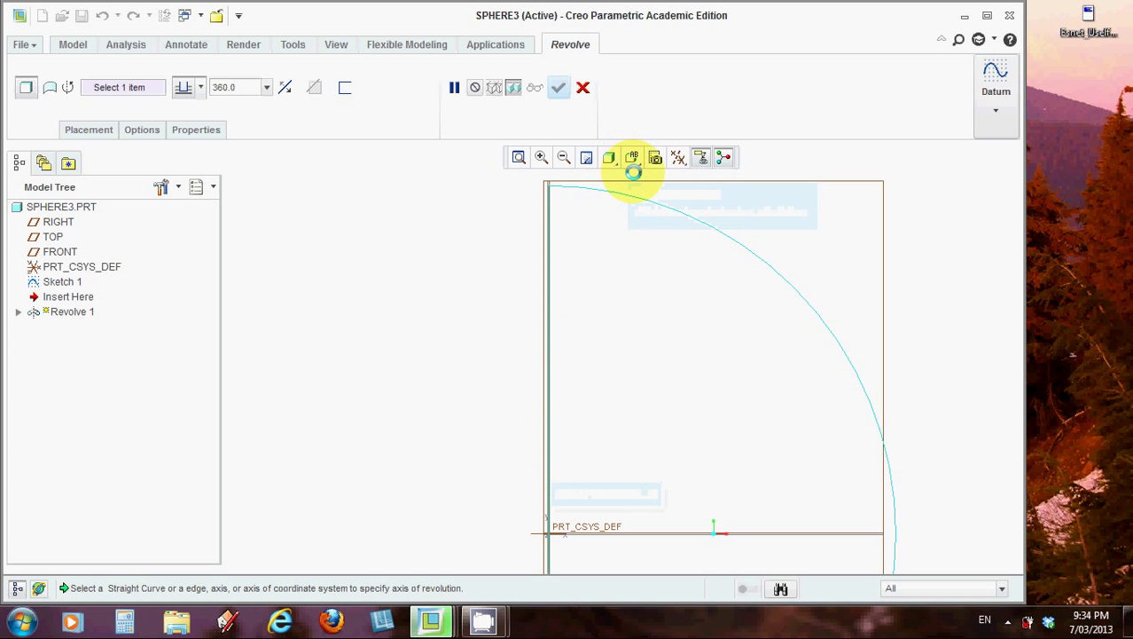
pyautogui.click(544, 476)
pyautogui.scroll(-2, 577, 441)
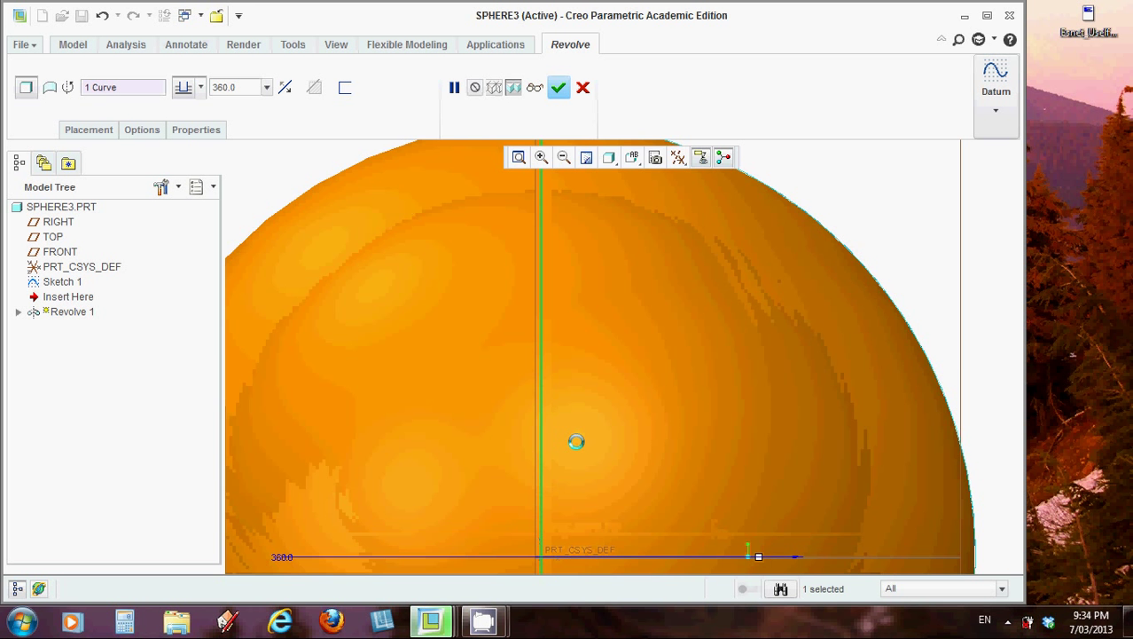
pyautogui.scroll(4, 576, 440)
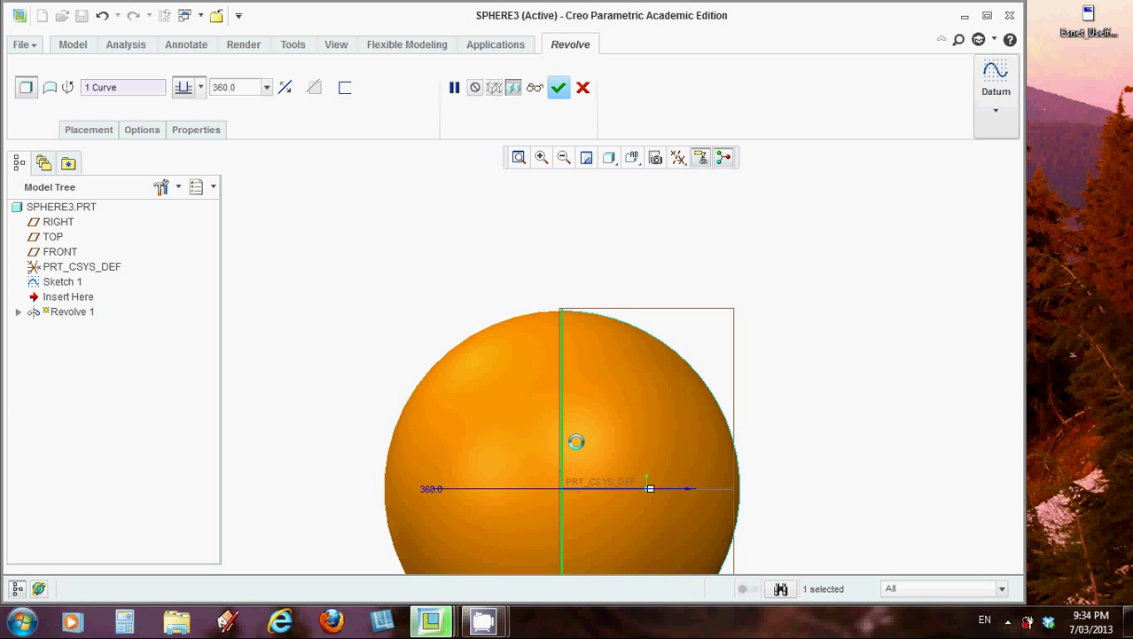
pyautogui.scroll(1, 576, 440)
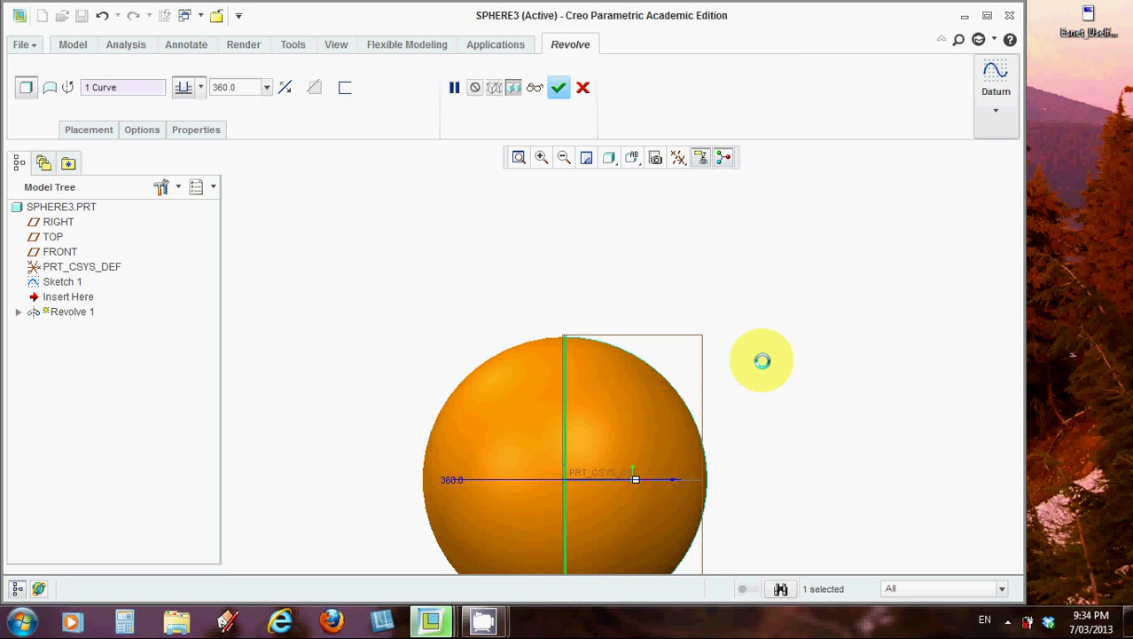
pyautogui.moveTo(762, 360)
pyautogui.mouseDown(button='middle')
pyautogui.moveTo(701, 374)
pyautogui.moveTo(676, 352)
pyautogui.moveTo(683, 407)
pyautogui.moveTo(714, 392)
pyautogui.moveTo(732, 359)
pyautogui.moveTo(682, 383)
pyautogui.moveTo(692, 390)
pyautogui.moveTo(719, 371)
pyautogui.moveTo(709, 413)
pyautogui.mouseUp(button='middle')
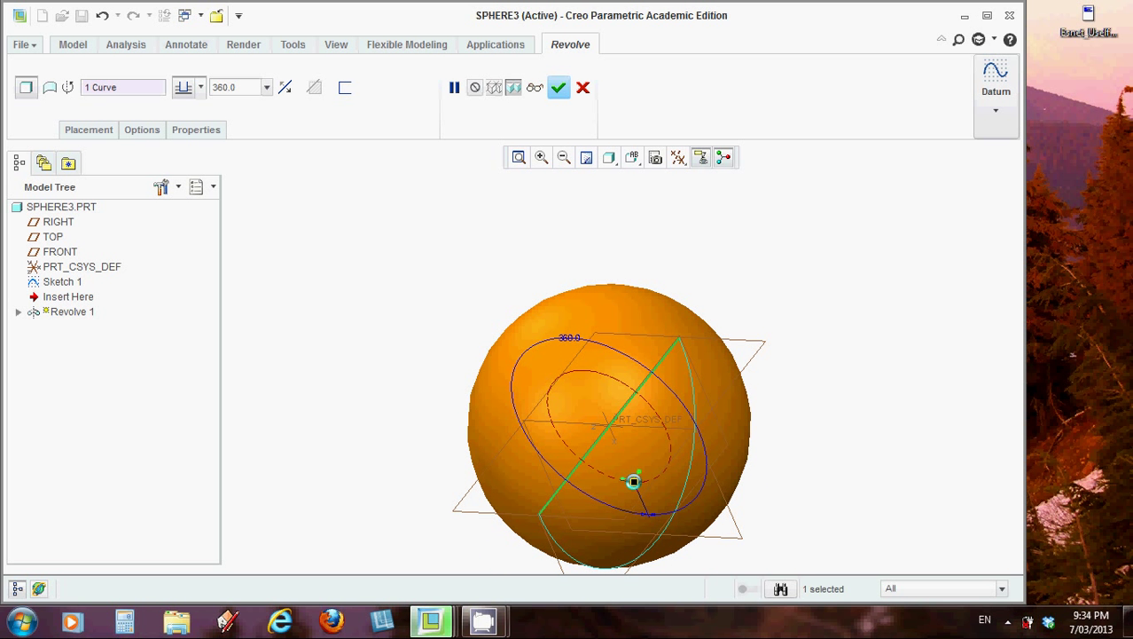
# Try partial revolve angles of 241 and 110 degrees on the sphere preview.
pyautogui.moveTo(632, 481)
pyautogui.mouseDown()
pyautogui.moveTo(584, 456)
pyautogui.moveTo(556, 400)
pyautogui.moveTo(572, 367)
pyautogui.moveTo(595, 361)
pyautogui.moveTo(635, 378)
pyautogui.moveTo(647, 398)
pyautogui.mouseUp()
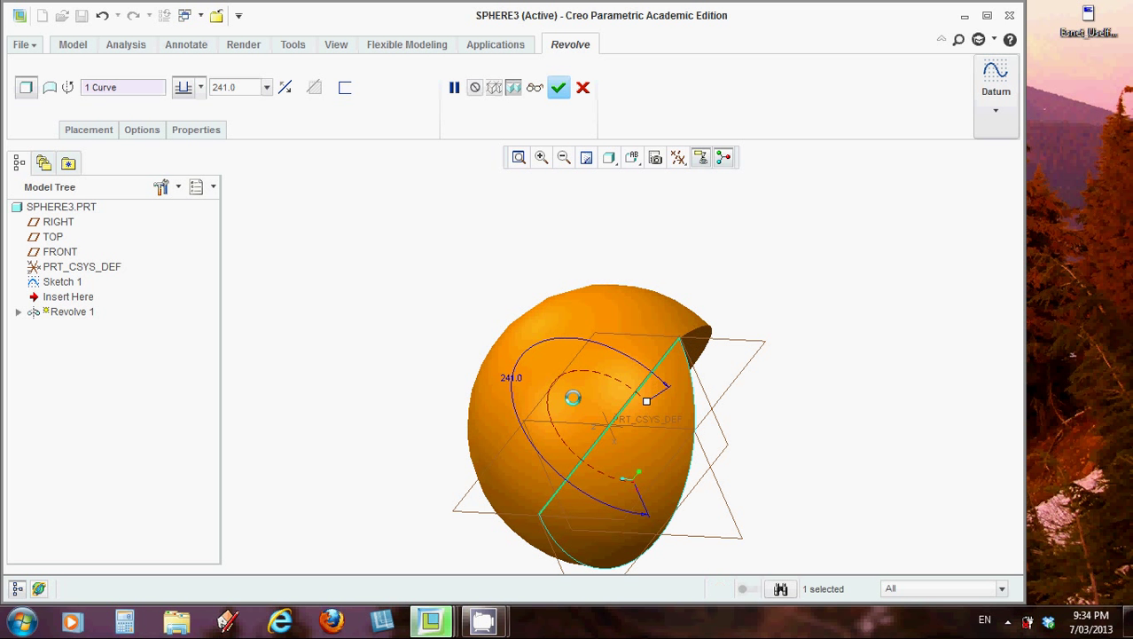
pyautogui.moveTo(502, 375)
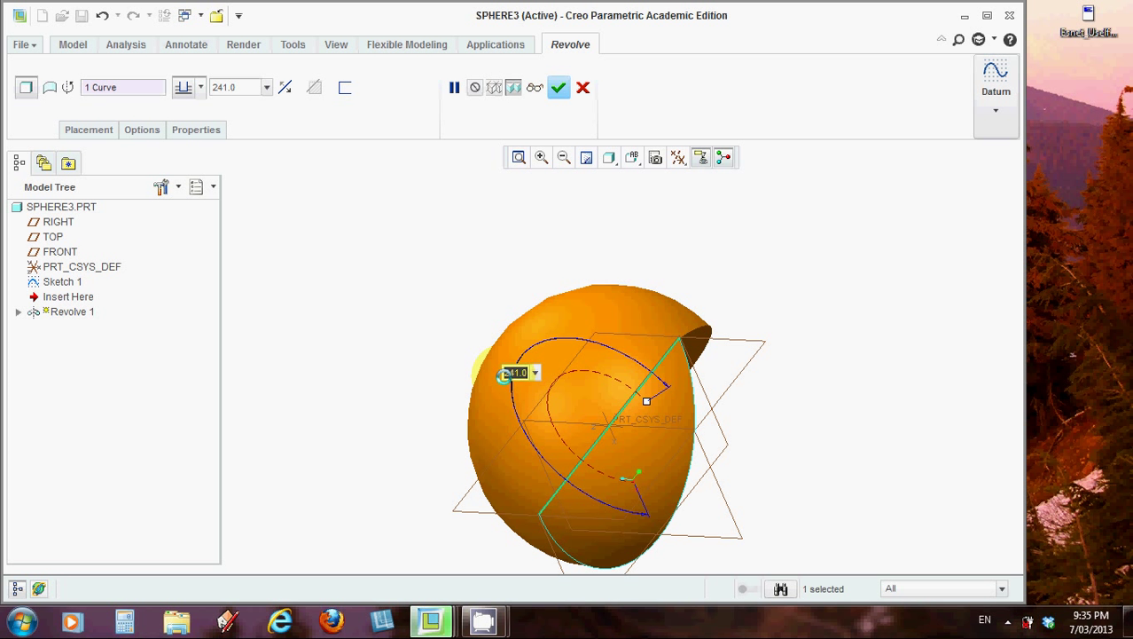
pyautogui.press('Return')
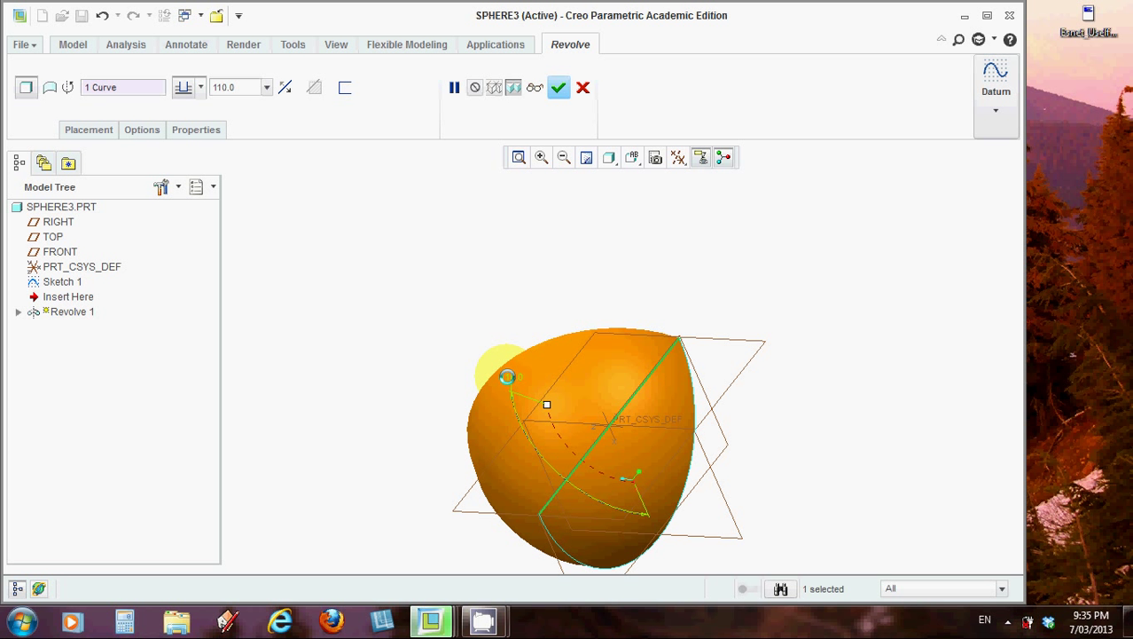
# Set the revolve angle to 360 degrees and complete the solid sphere.
pyautogui.doubleClick(507, 376)
pyautogui.write('360')
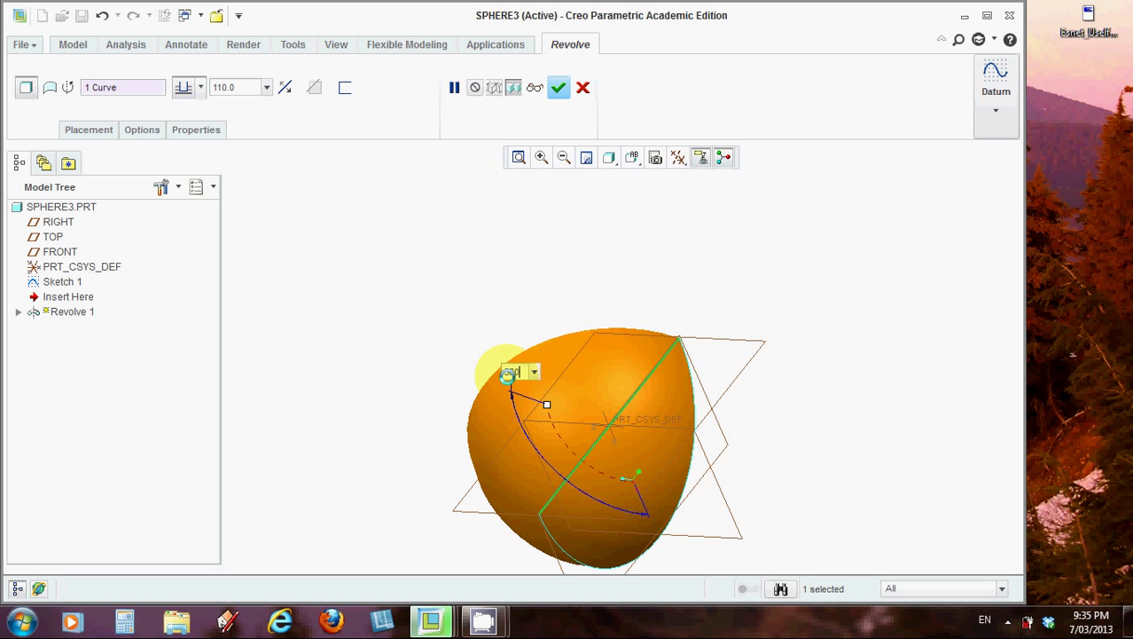
pyautogui.press('Return')
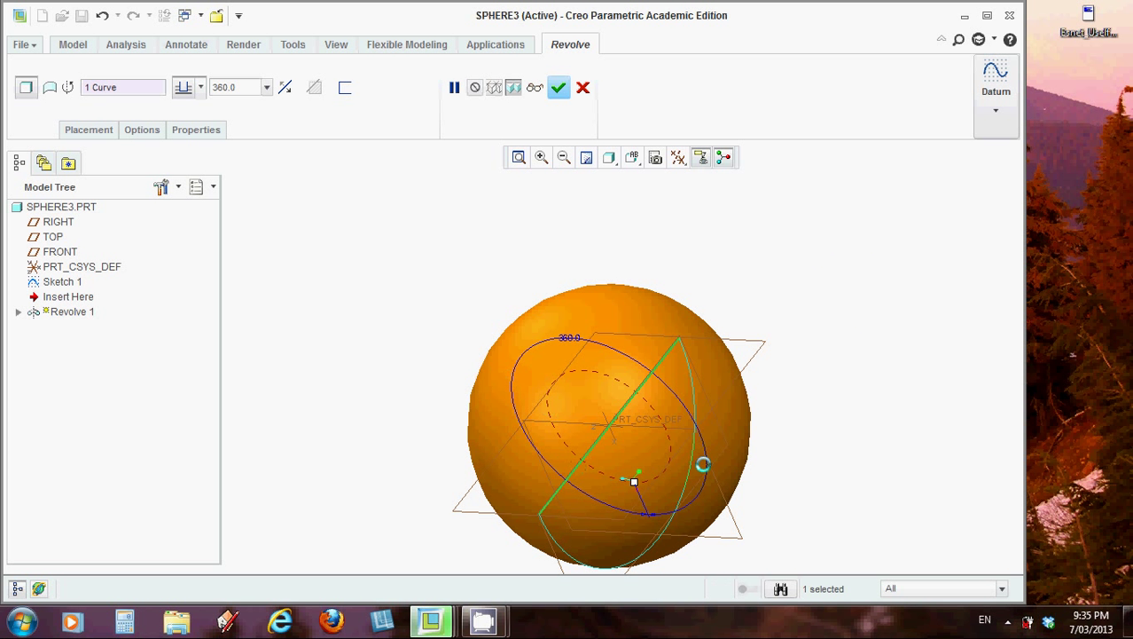
pyautogui.moveTo(851, 287); pyautogui.dragTo(830, 258, button='middle')
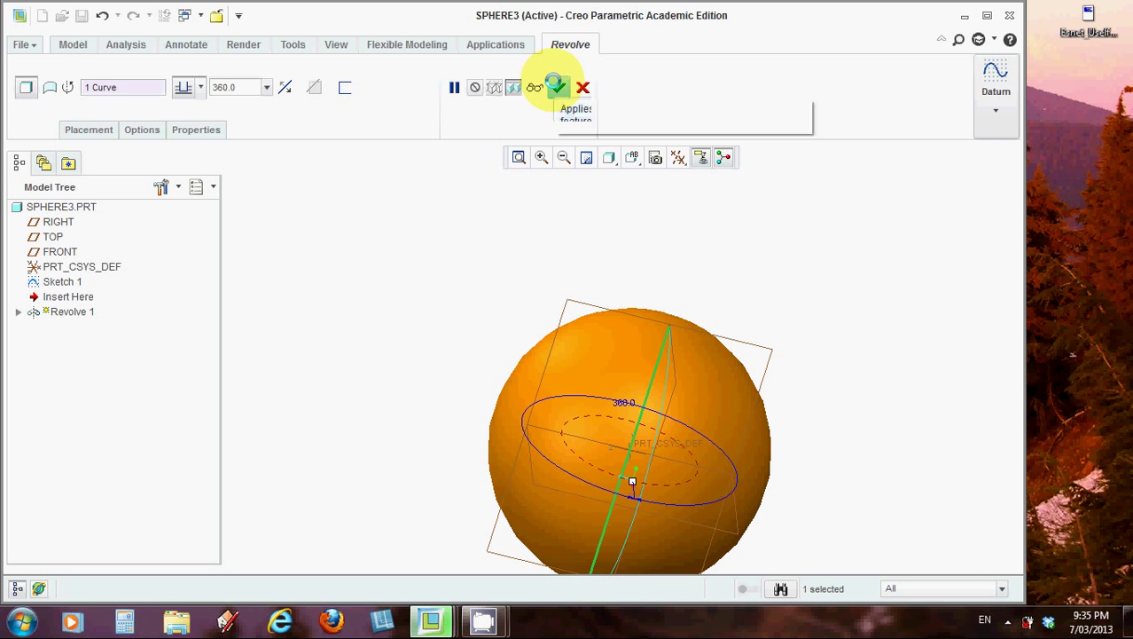
pyautogui.click(557, 85)
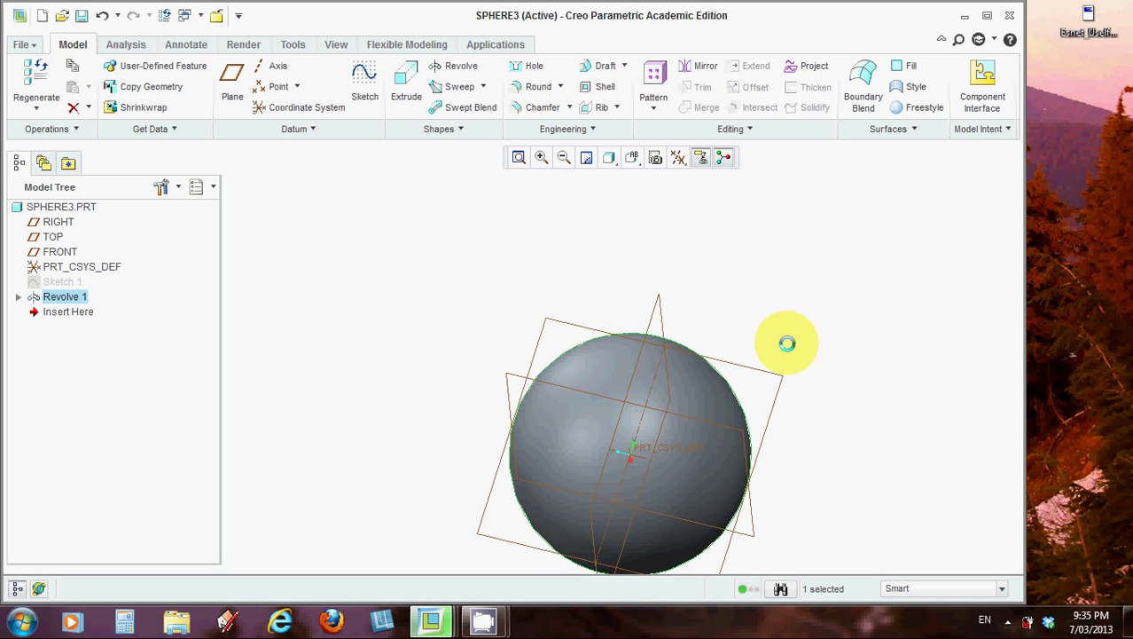
# Start a simple hole drilled symmetrically on each side of its placement reference, with a total depth of 60.
pyautogui.scroll(-2, 788, 343)
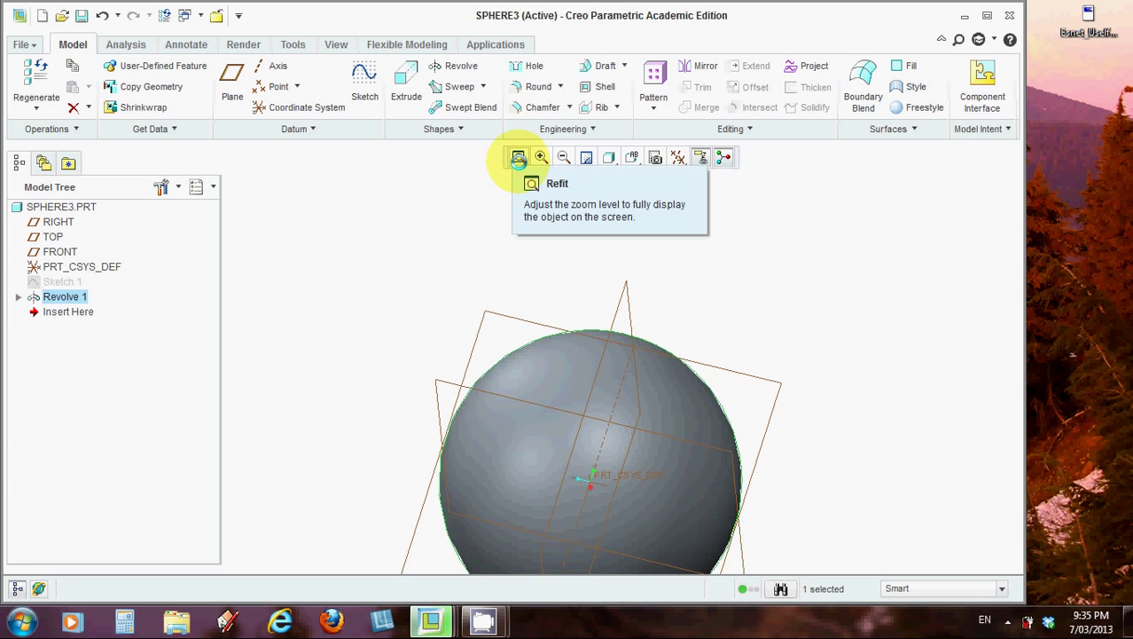
pyautogui.click(519, 158)
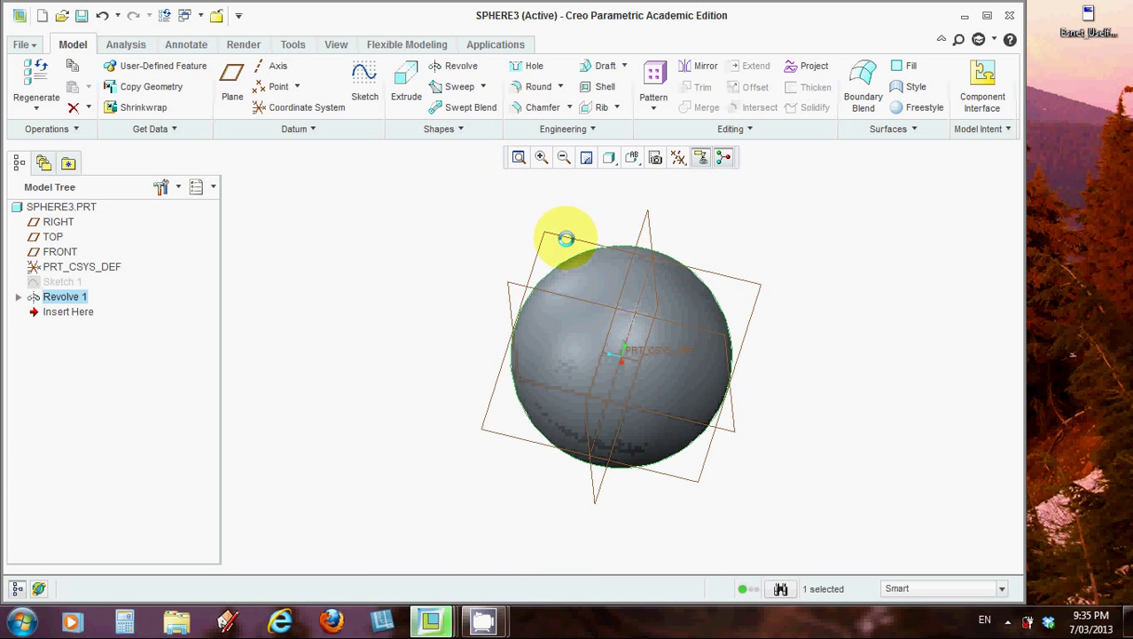
pyautogui.scroll(4, 688, 360)
pyautogui.scroll(-2, 688, 362)
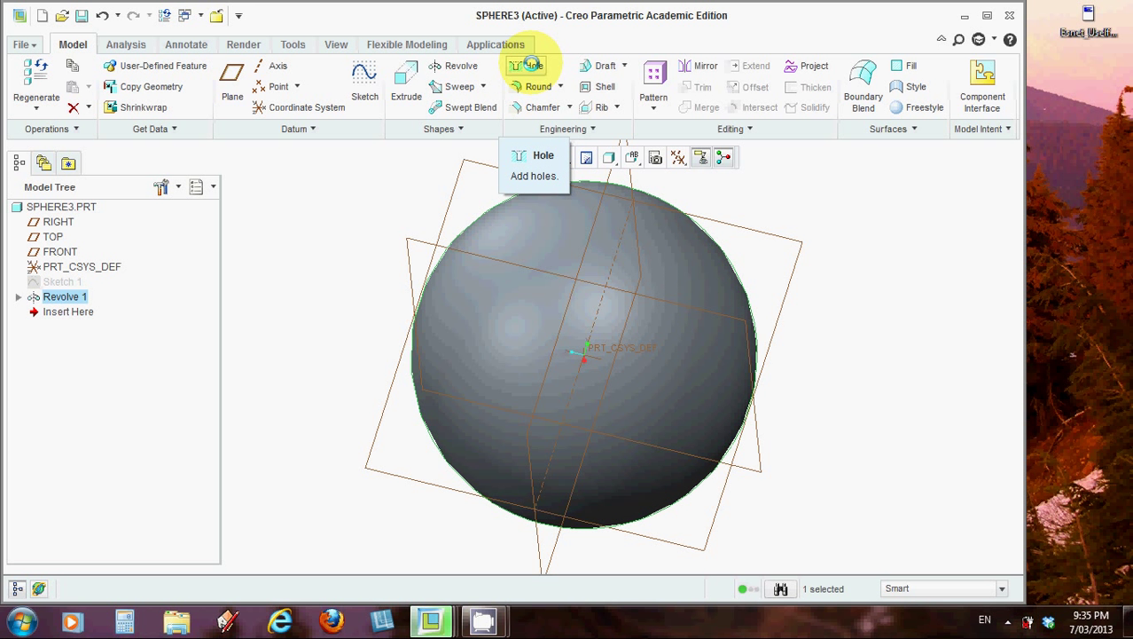
pyautogui.click(532, 65)
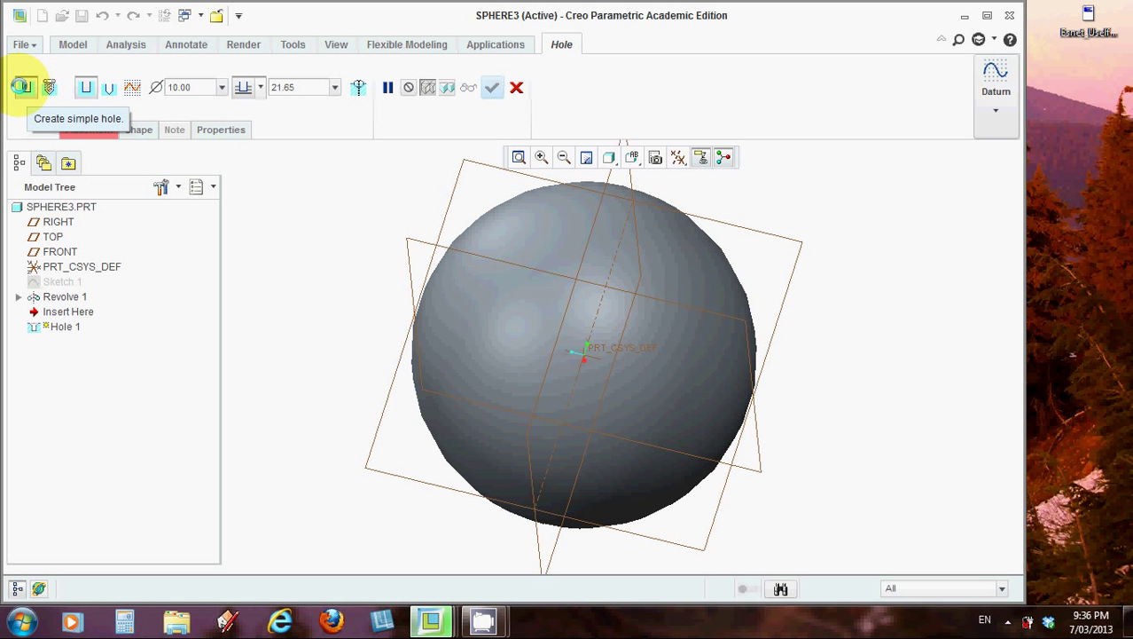
pyautogui.click(258, 85)
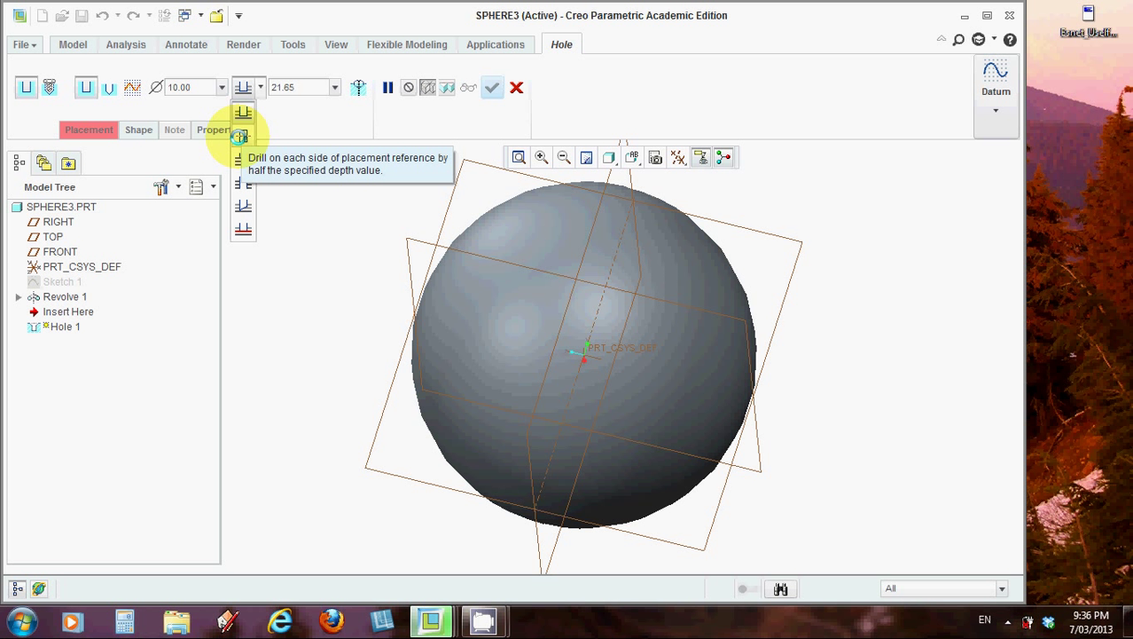
pyautogui.click(240, 135)
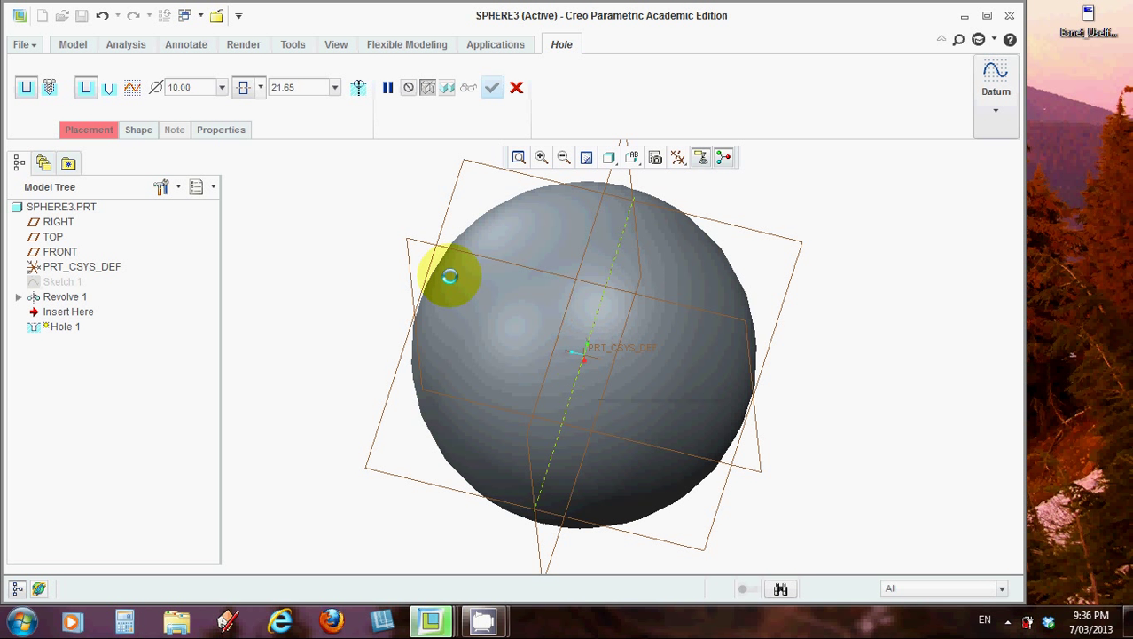
pyautogui.click(288, 87)
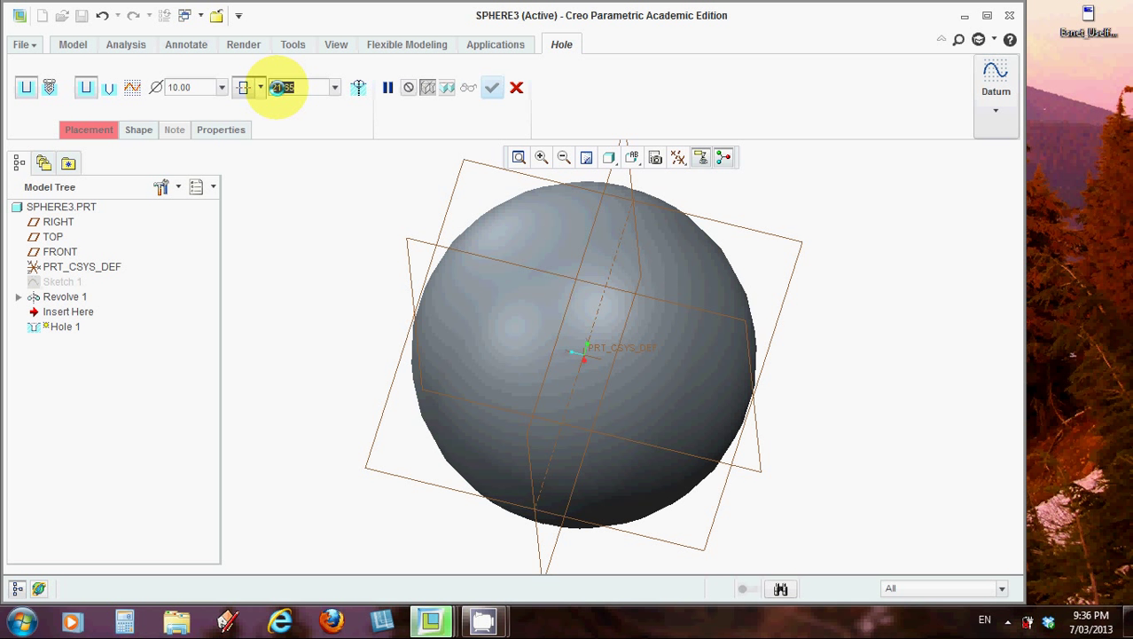
pyautogui.write('30')
pyautogui.press('Return')
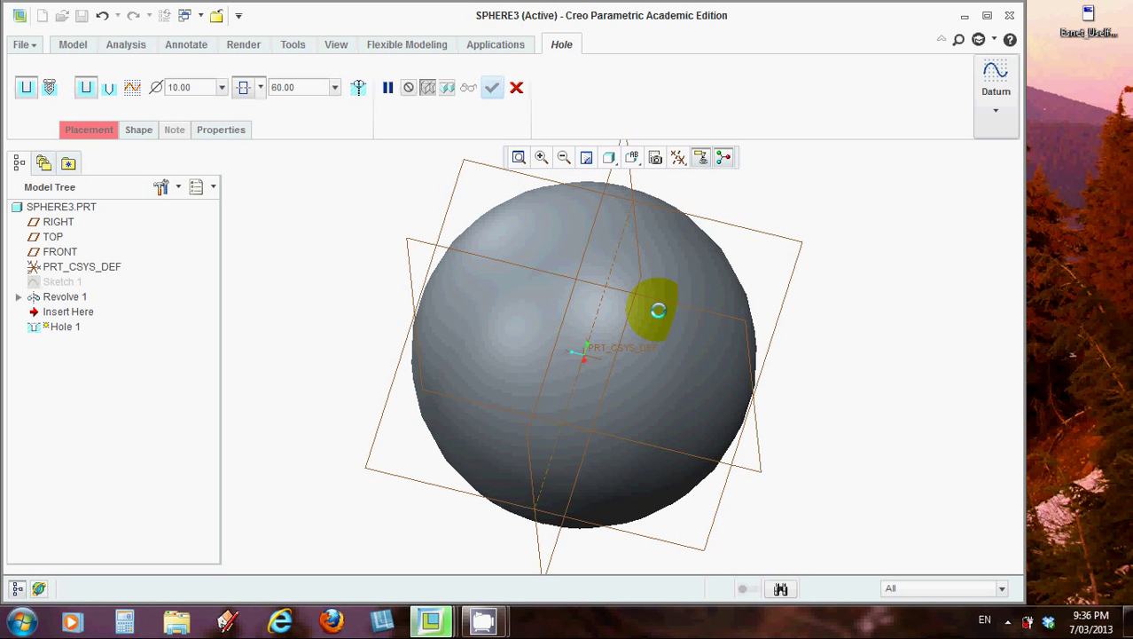
# Place the hole on the RIGHT datum plane, near the sphere's upper edge.
pyautogui.click(728, 225)
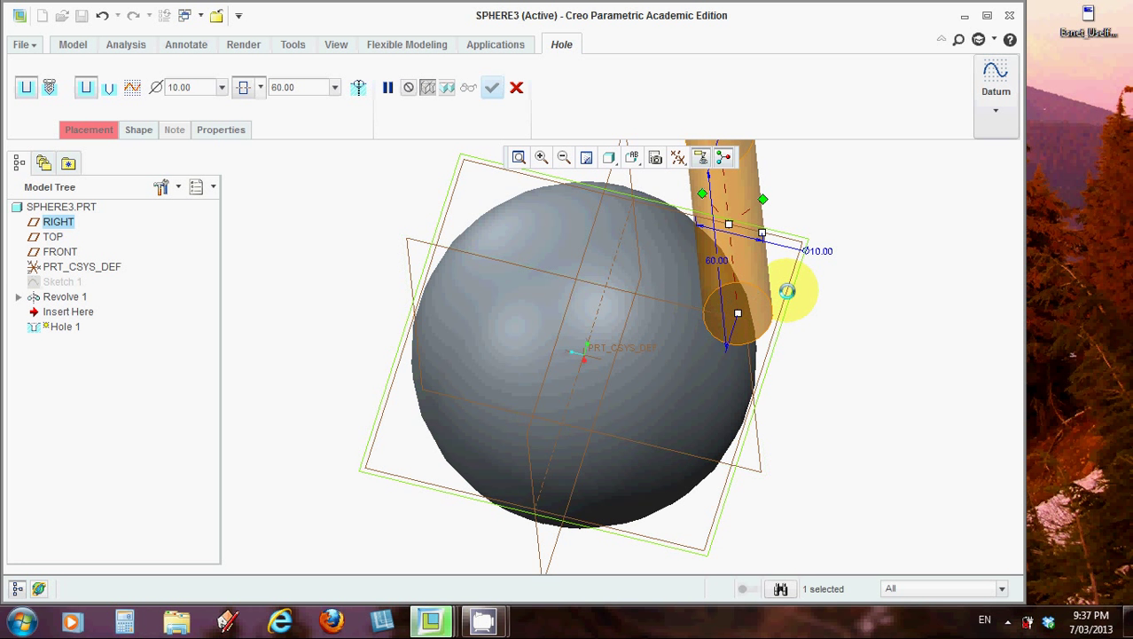
pyautogui.scroll(-4, 787, 291)
pyautogui.scroll(2, 788, 291)
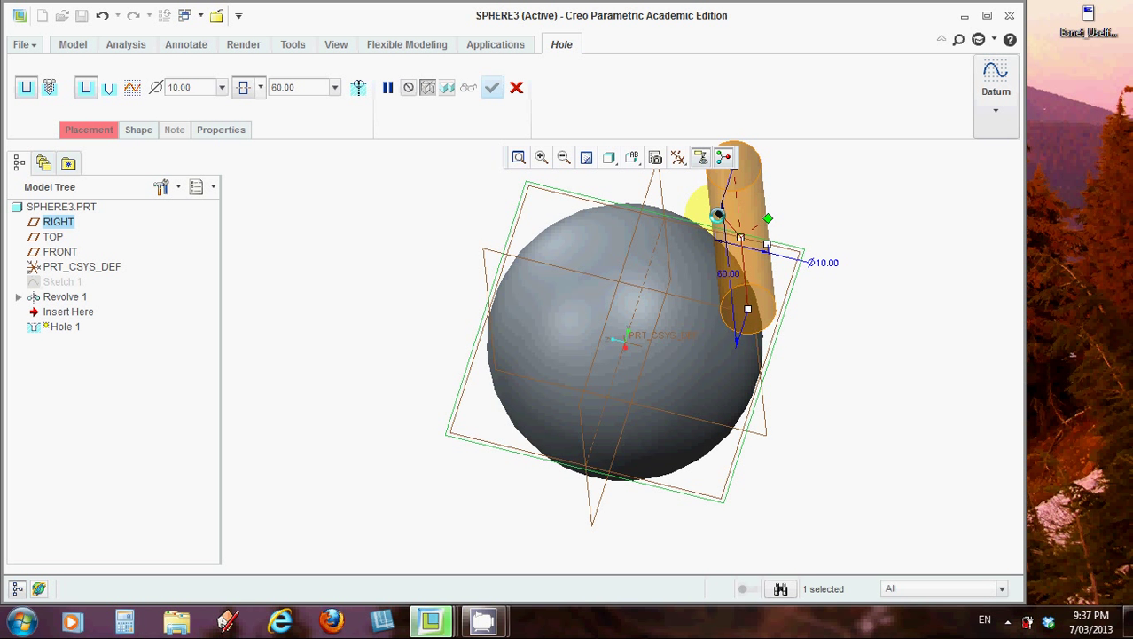
# Attach the hole's first offset reference to the TOP datum plane and set that offset to 0.
pyautogui.moveTo(717, 214); pyautogui.dragTo(527, 256)
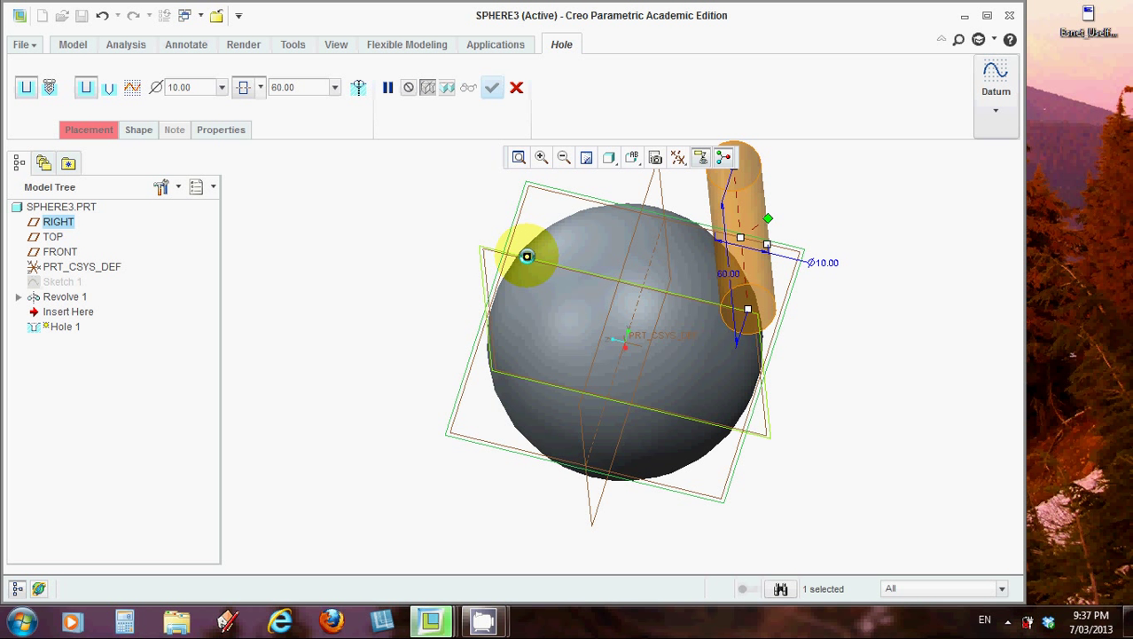
pyautogui.moveTo(527, 256); pyautogui.dragTo(526, 257)
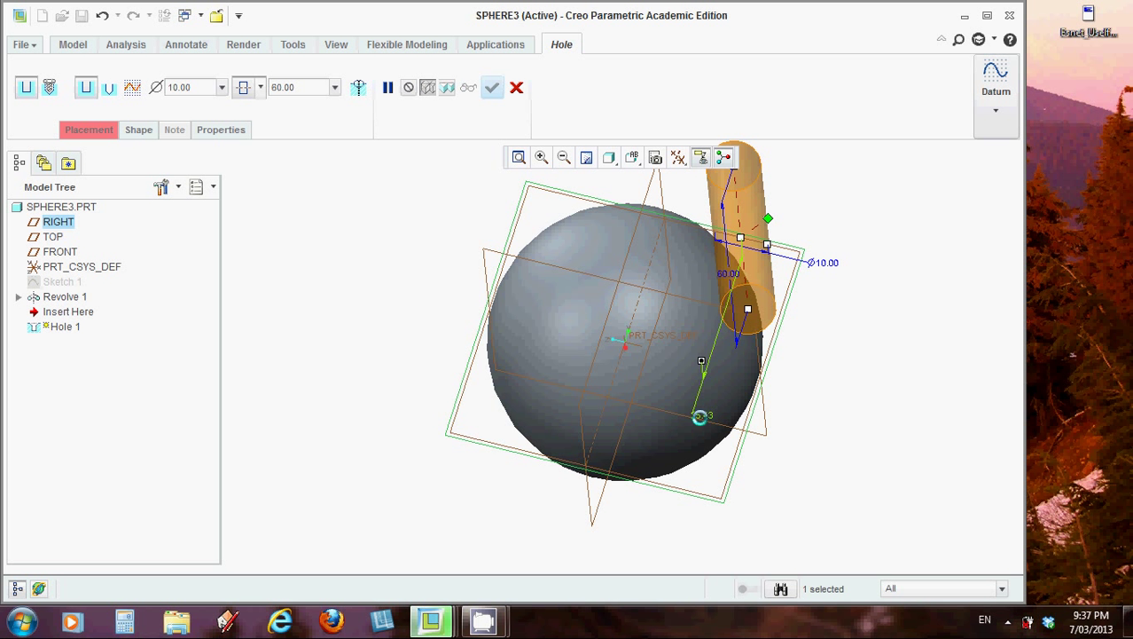
pyautogui.moveTo(699, 417); pyautogui.dragTo(701, 412)
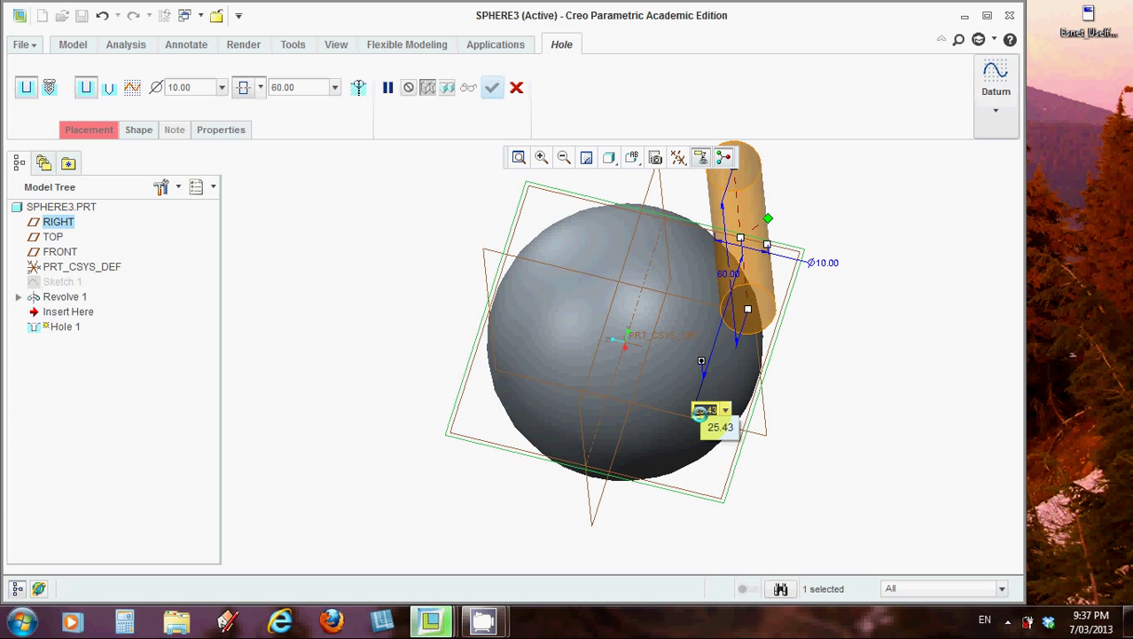
pyautogui.write('0')
pyautogui.press('Return')
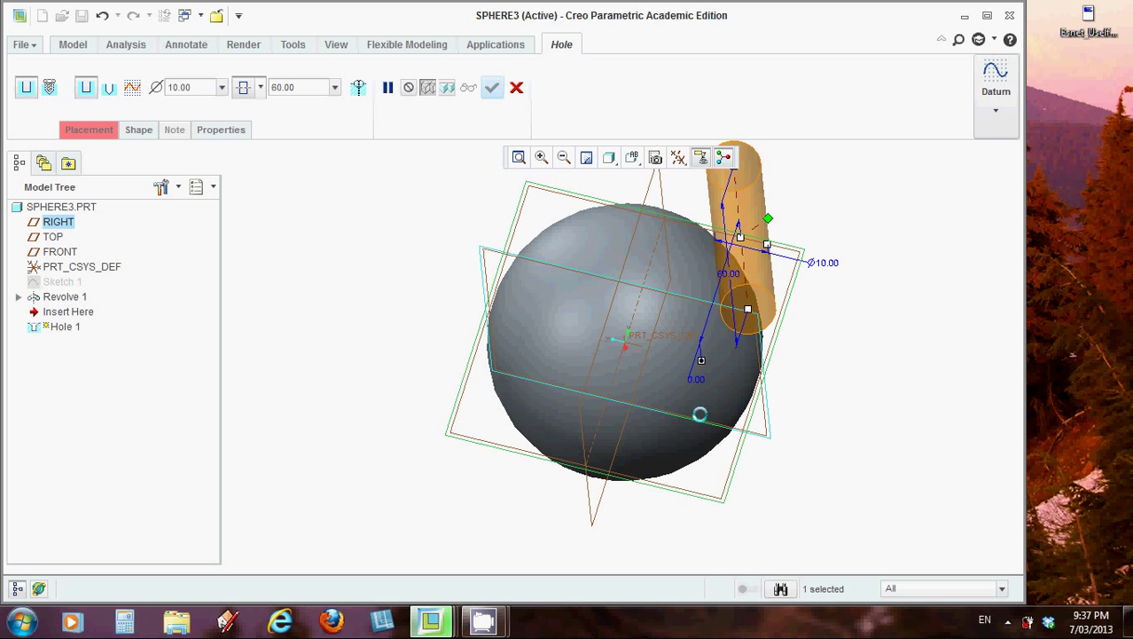
# Attach the hole's second offset reference to the FRONT datum plane and set that offset to 0.
pyautogui.click(761, 234)
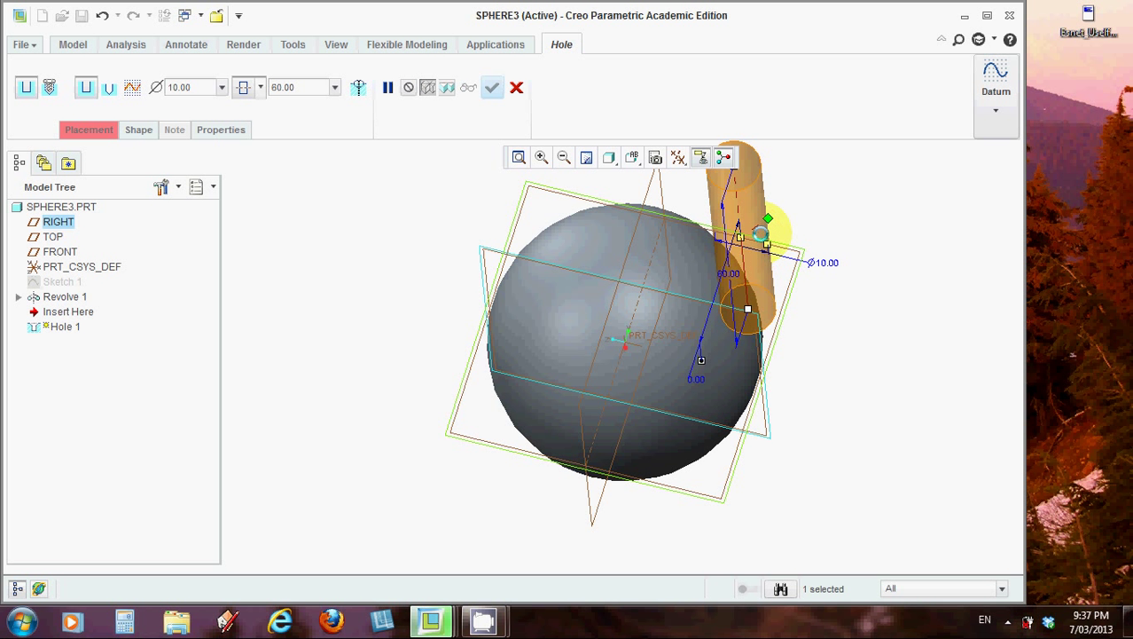
pyautogui.moveTo(761, 235); pyautogui.dragTo(627, 244)
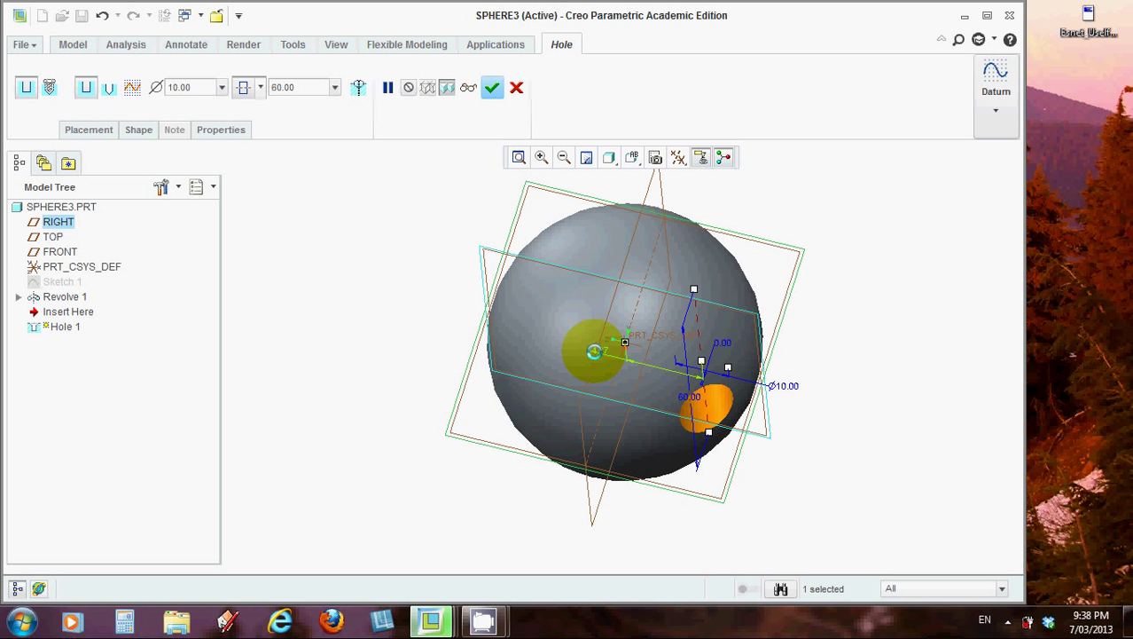
pyautogui.doubleClick(594, 347)
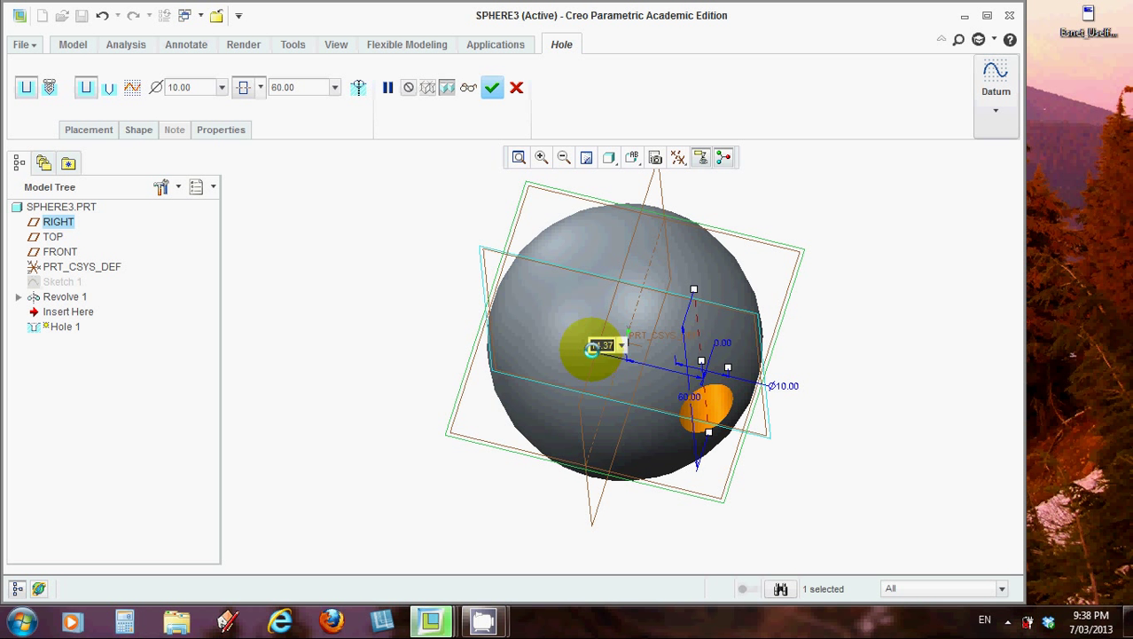
pyautogui.write('-')
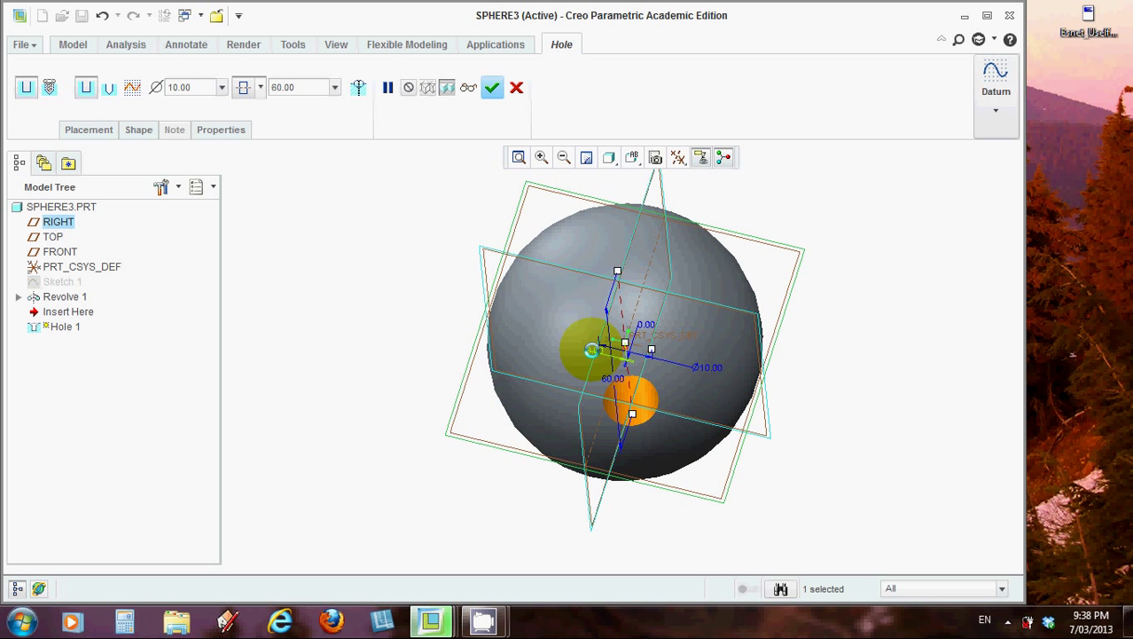
pyautogui.moveTo(590, 351); pyautogui.dragTo(652, 353)
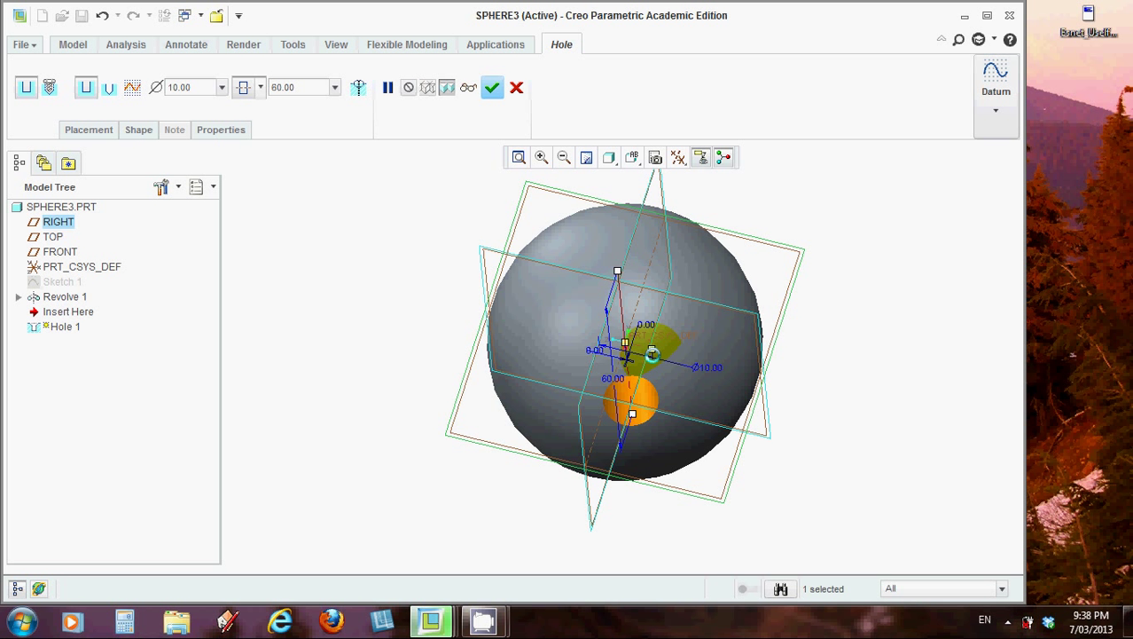
# Complete the simple hole through the centre of the sphere.
pyautogui.moveTo(652, 353); pyautogui.dragTo(622, 345)
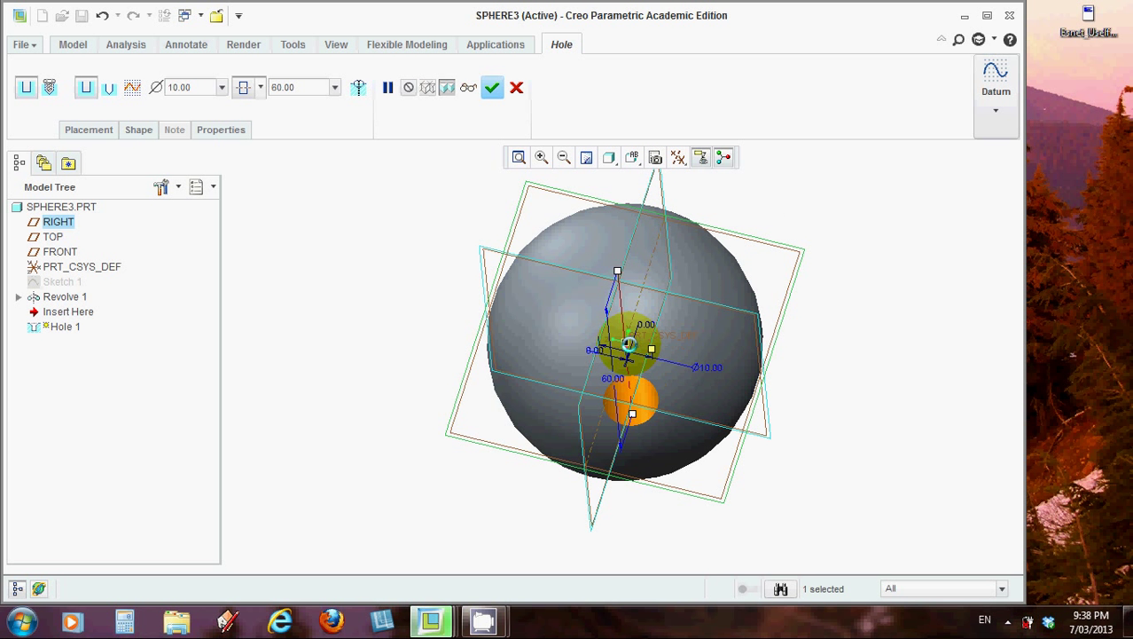
pyautogui.moveTo(859, 445); pyautogui.dragTo(835, 423, button='middle')
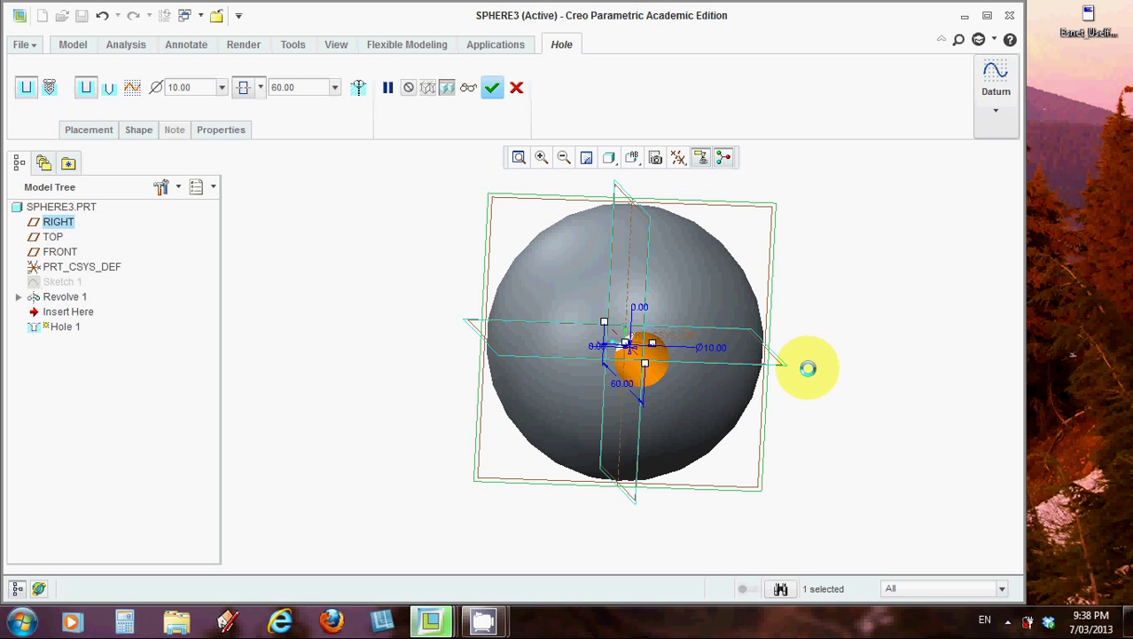
pyautogui.click(491, 86)
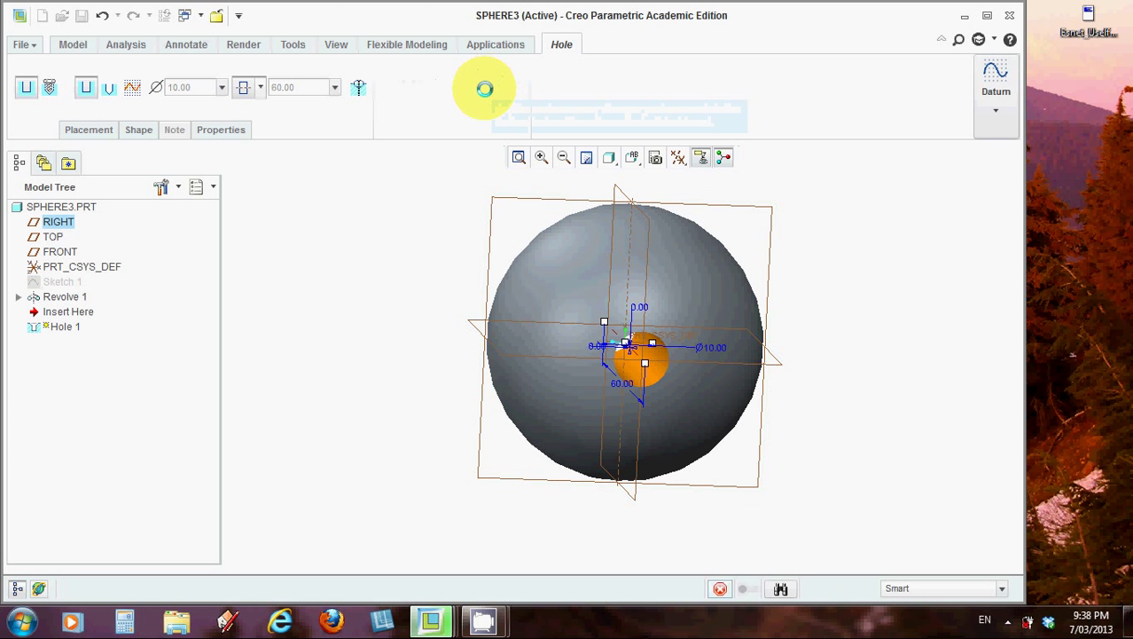
pyautogui.moveTo(835, 346); pyautogui.dragTo(548, 410, button='middle')
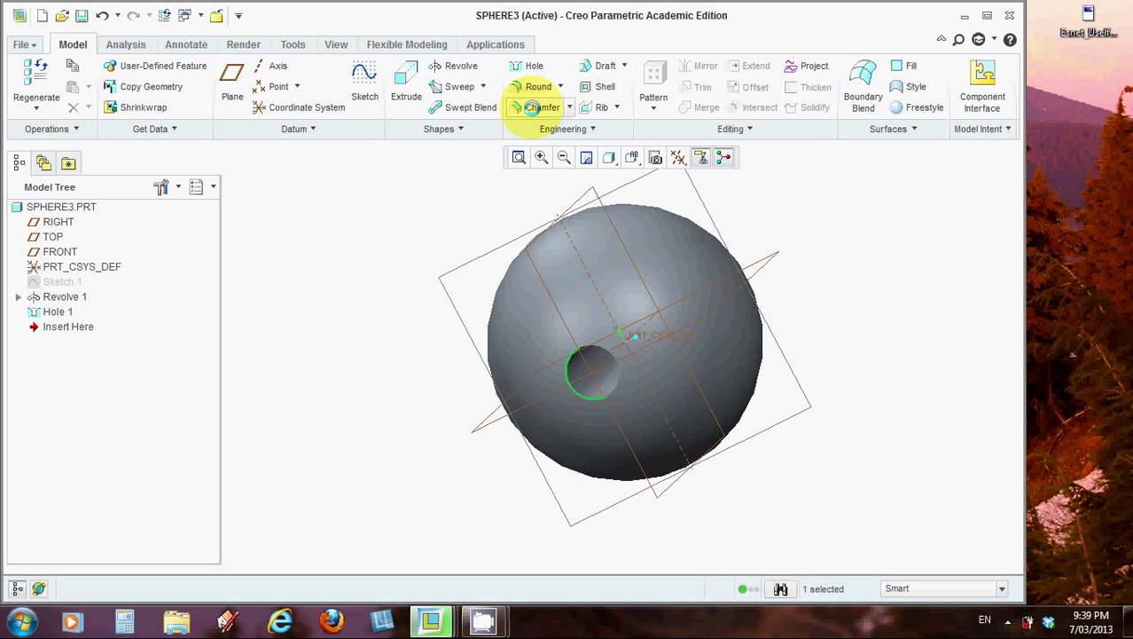
# Add an O X O edge chamfer to the hole's rim on the sphere, enlarging it freehand.
pyautogui.click(535, 108)
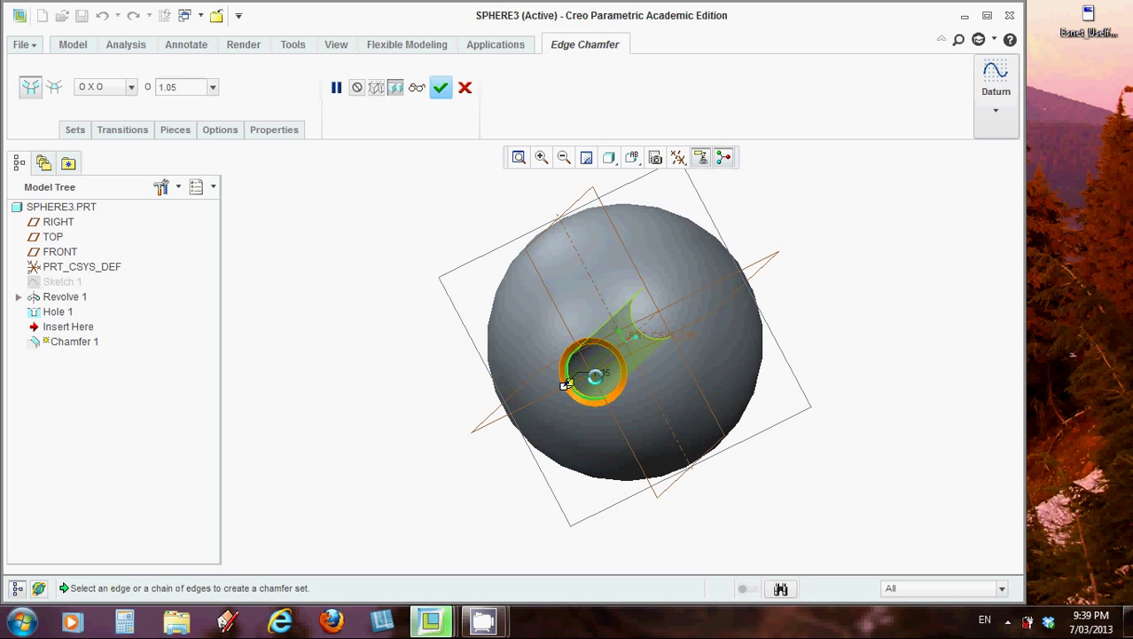
pyautogui.moveTo(561, 385)
pyautogui.mouseDown()
pyautogui.moveTo(551, 388)
pyautogui.moveTo(571, 382)
pyautogui.mouseUp()
pyautogui.moveTo(552, 390); pyautogui.dragTo(539, 410, button='middle')
pyautogui.middleClick(721, 422)
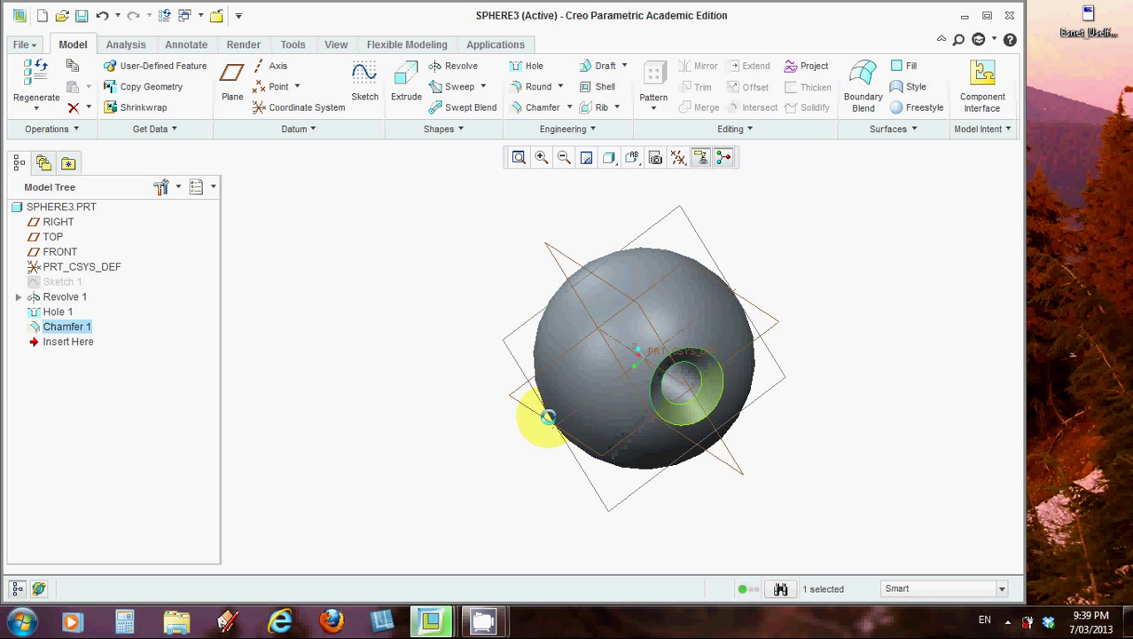
pyautogui.click(385, 329)
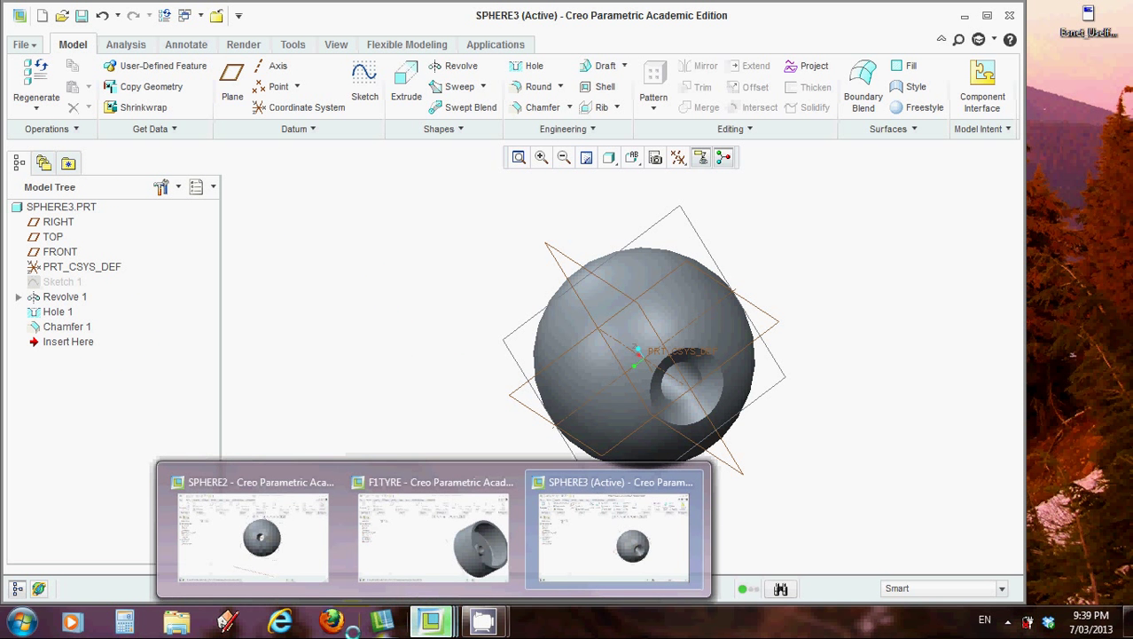
# Create a new solid part named Tyre2 using the default template.
pyautogui.click(22, 44)
pyautogui.click(29, 80)
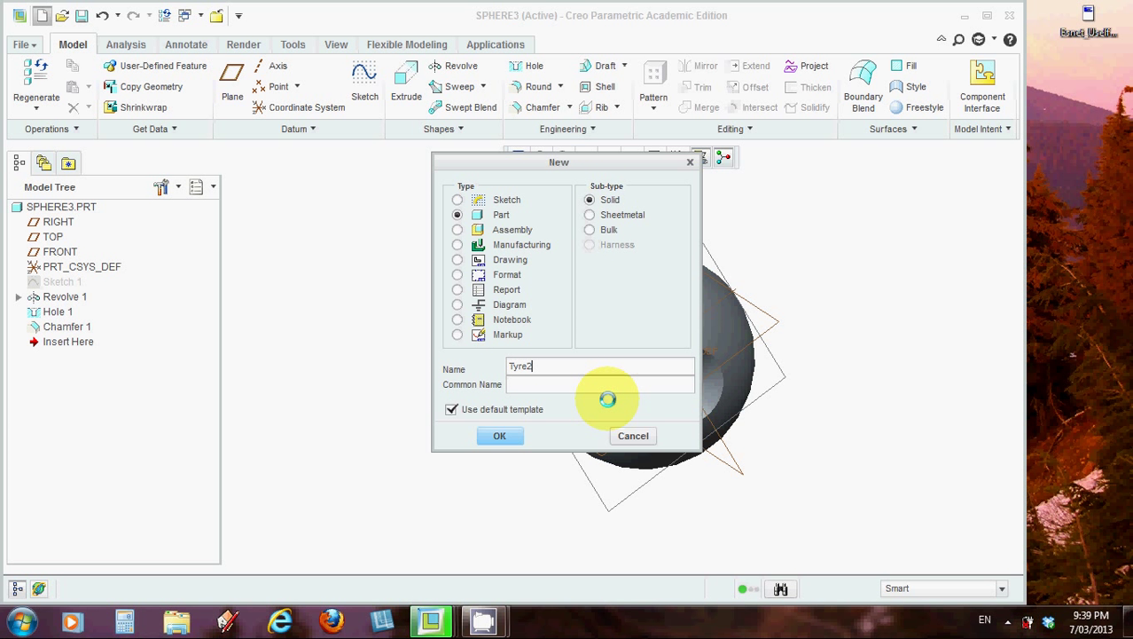
pyautogui.click(500, 435)
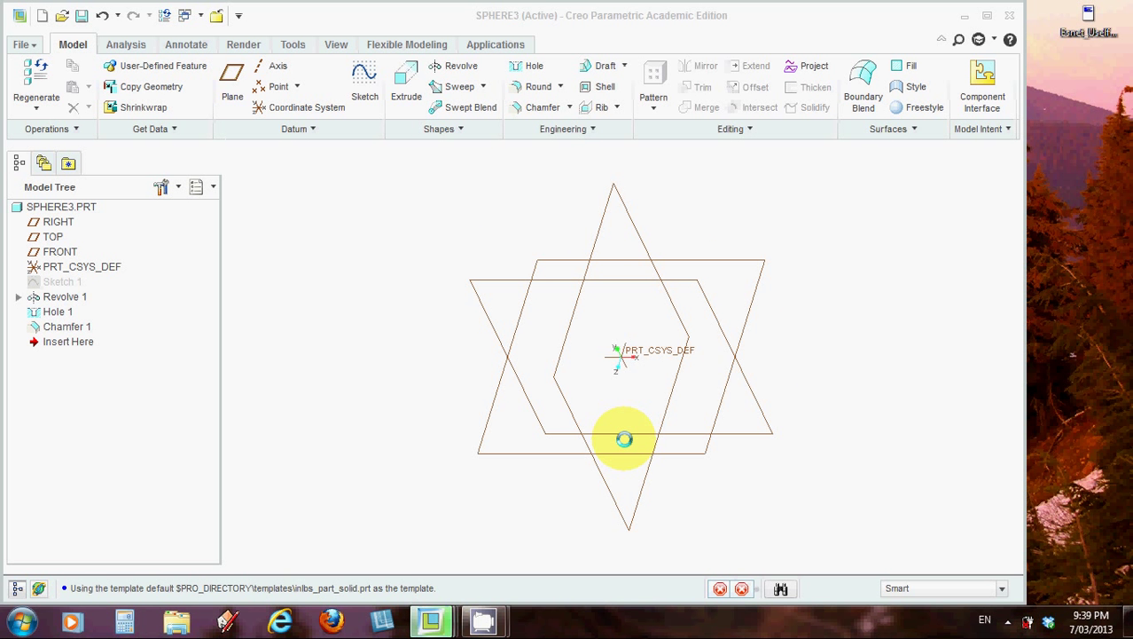
# Orient the part to the FRONT view and start a sketch on the FRONT datum plane, with RIGHT as the orientation reference.
pyautogui.click(632, 157)
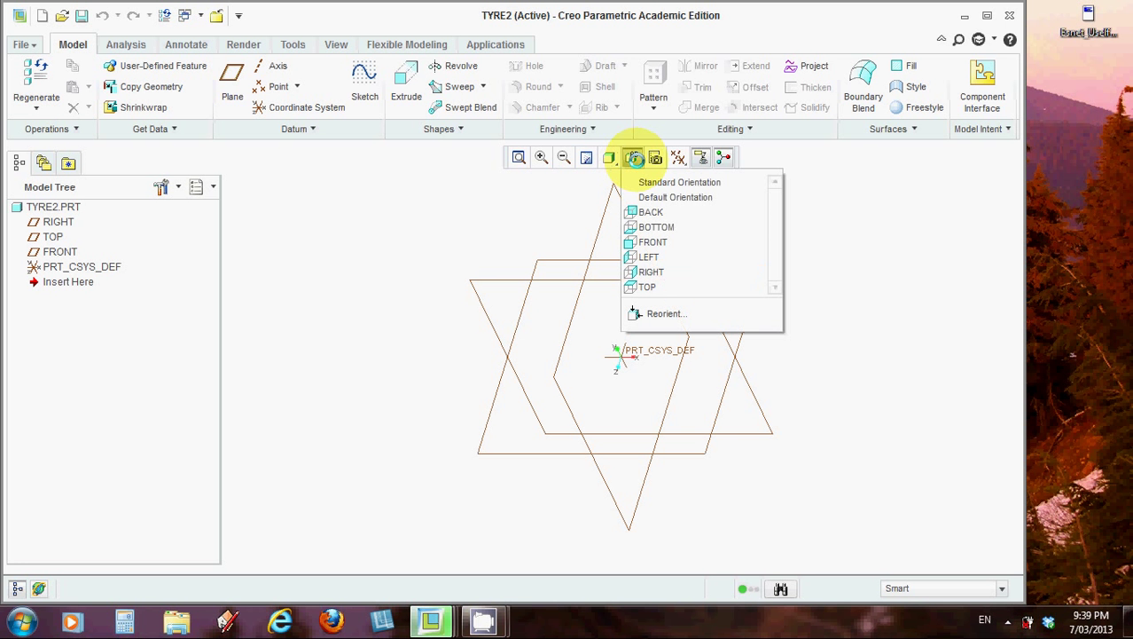
pyautogui.click(641, 242)
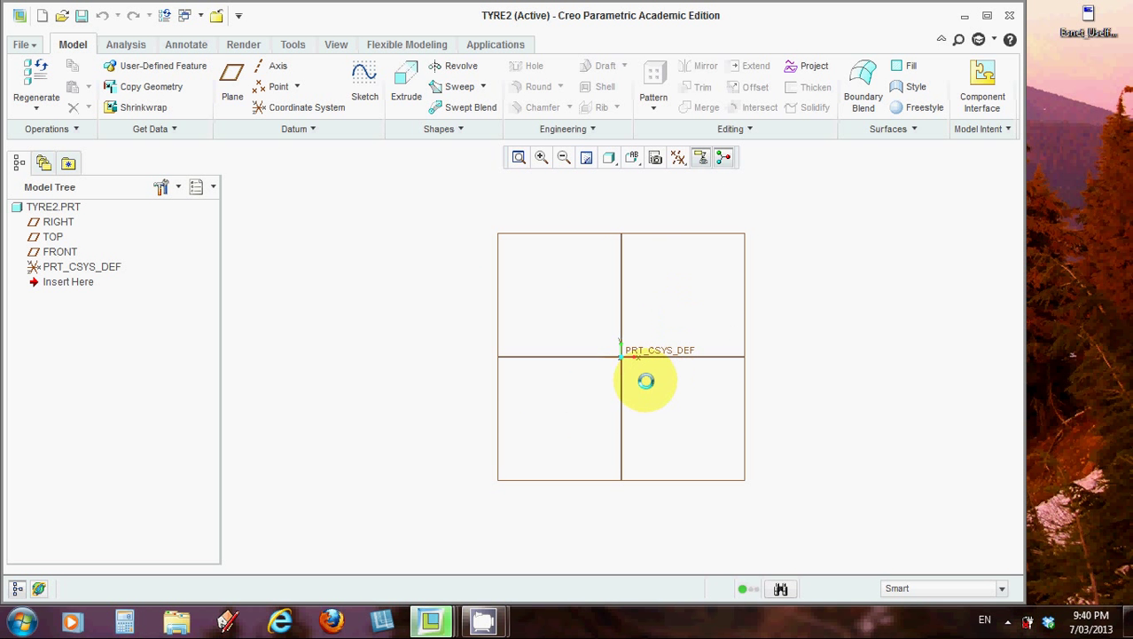
pyautogui.click(364, 93)
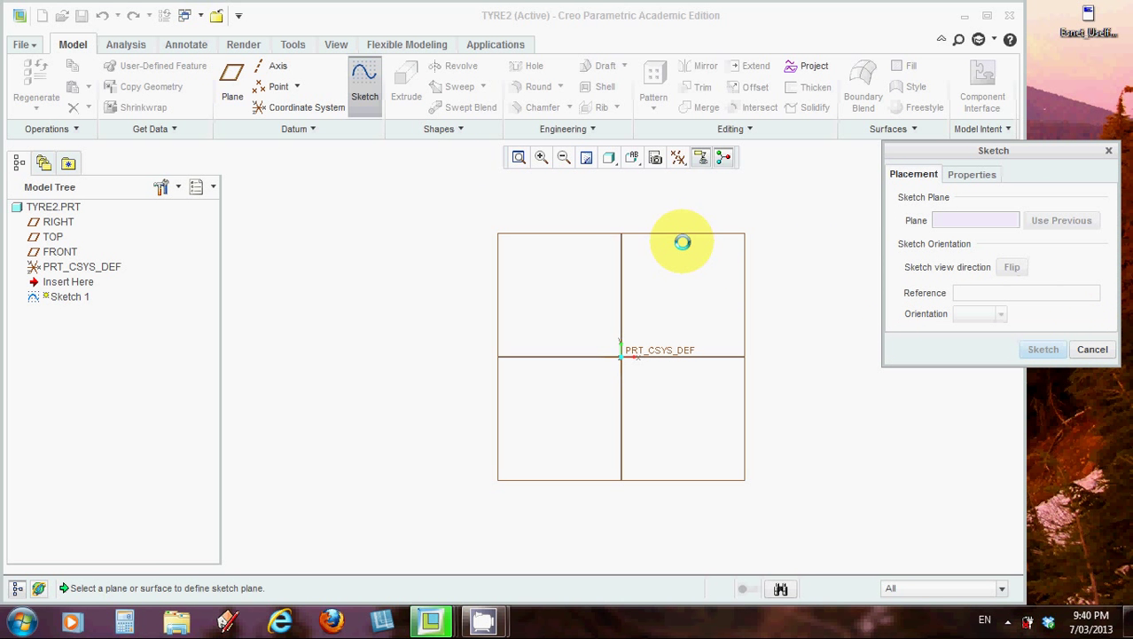
pyautogui.click(678, 232)
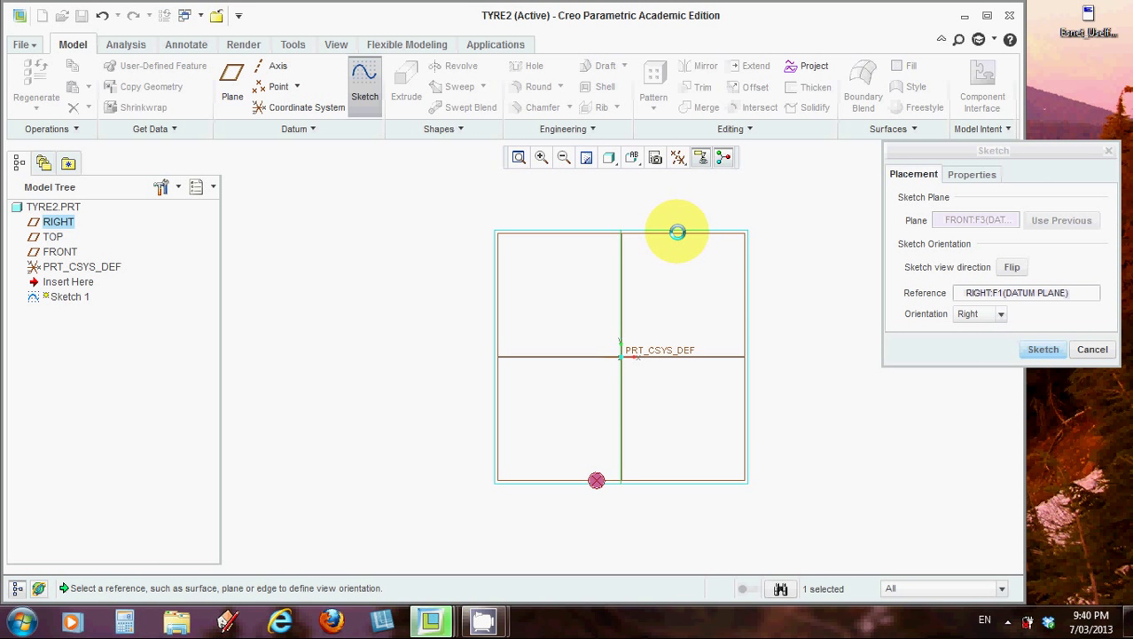
pyautogui.click(1043, 348)
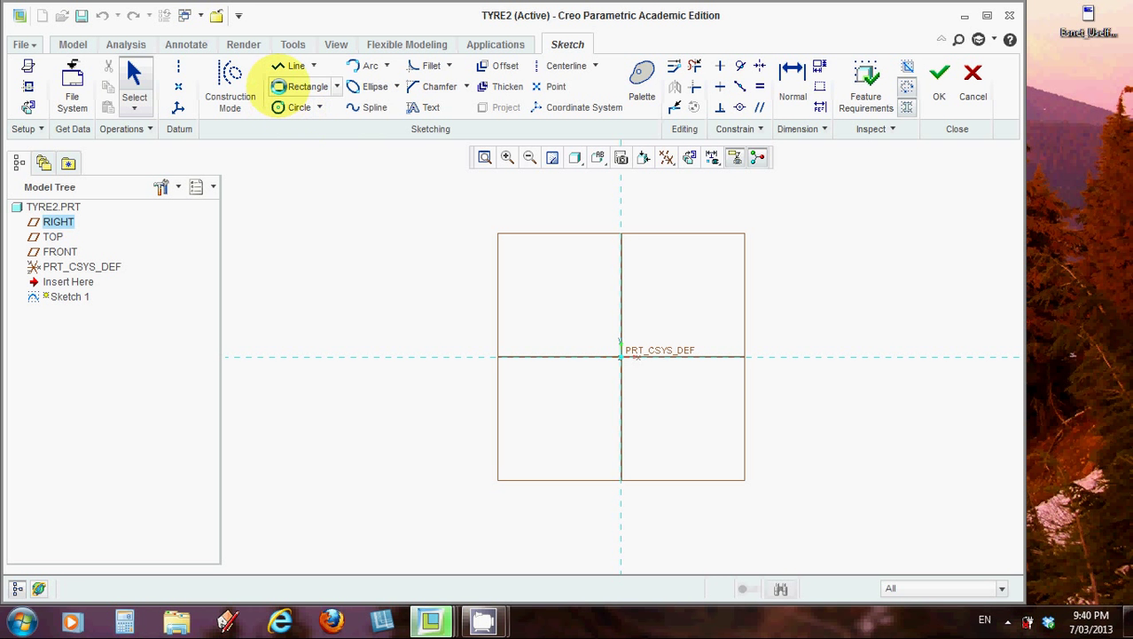
# Sketch a rectangle about 159 by 135 from the origin into the upper-right quadrant.
pyautogui.click(280, 86)
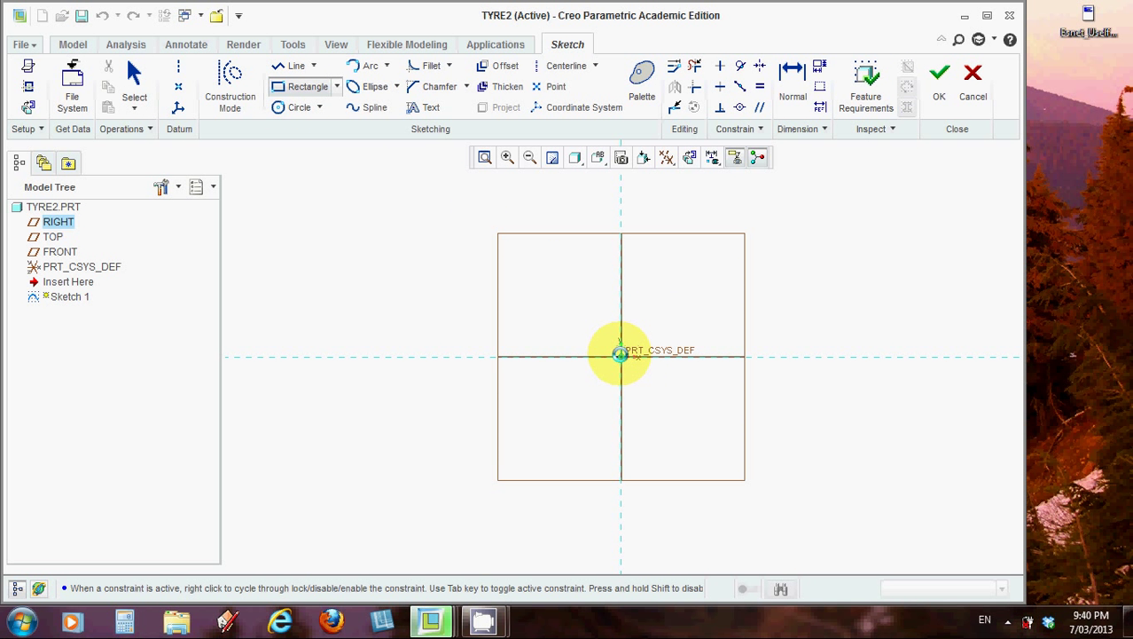
pyautogui.click(620, 354)
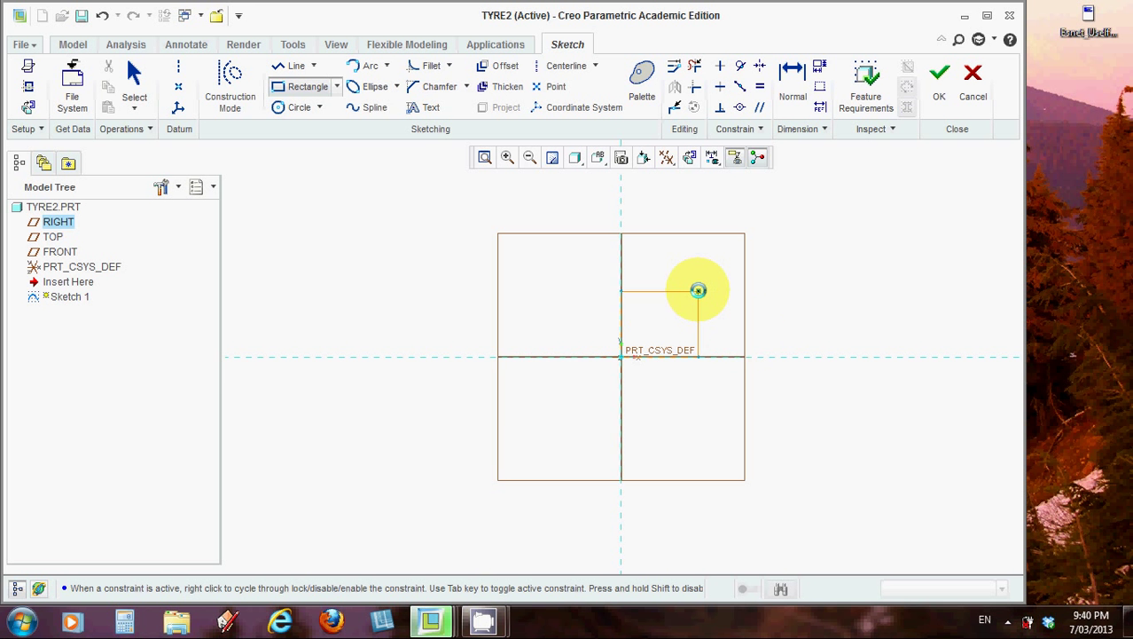
pyautogui.click(698, 290)
# Sketch a rectangle about 126 by 120 from the outer rectangle's lower-right corner, and one about 47 by 34 in its lower-left corner.
pyautogui.scroll(-5, 746, 330)
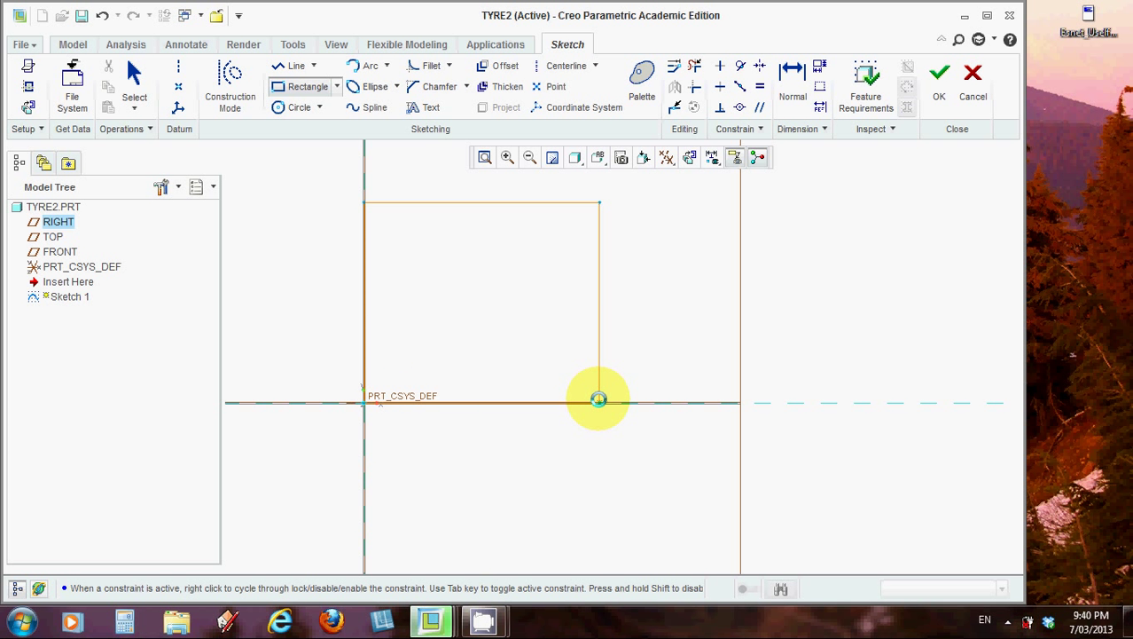
pyautogui.click(599, 400)
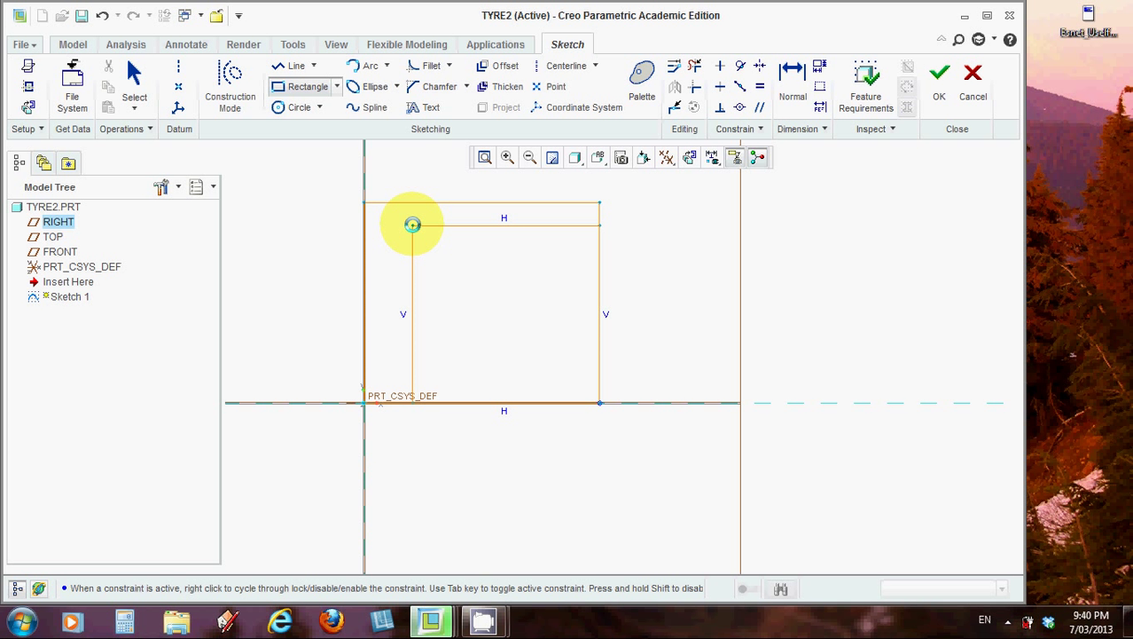
pyautogui.click(413, 225)
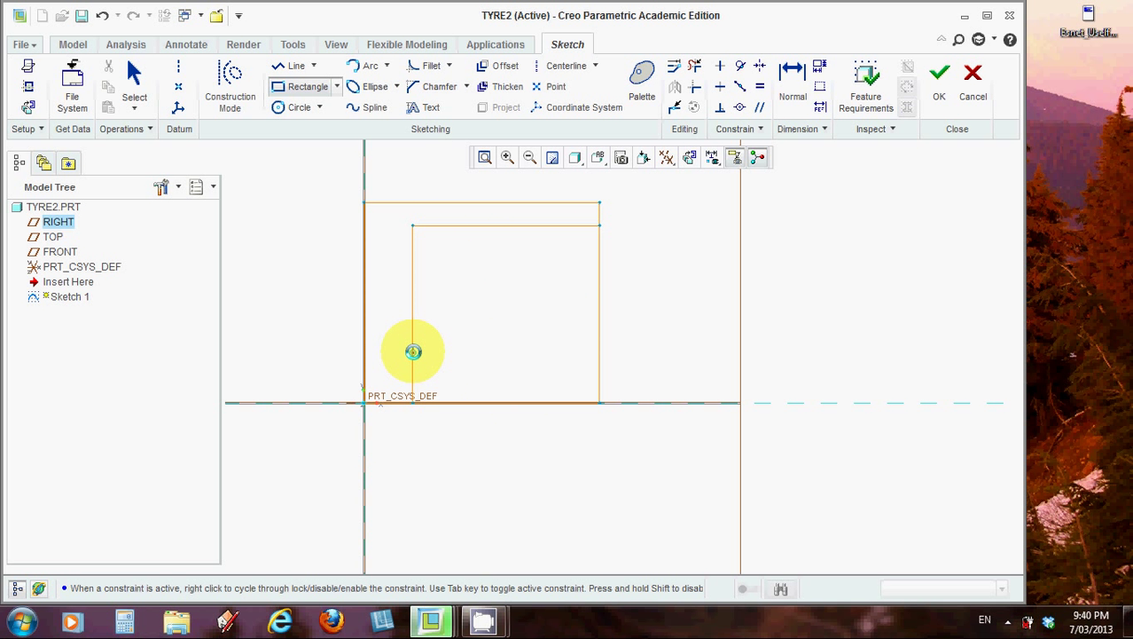
pyautogui.click(414, 352)
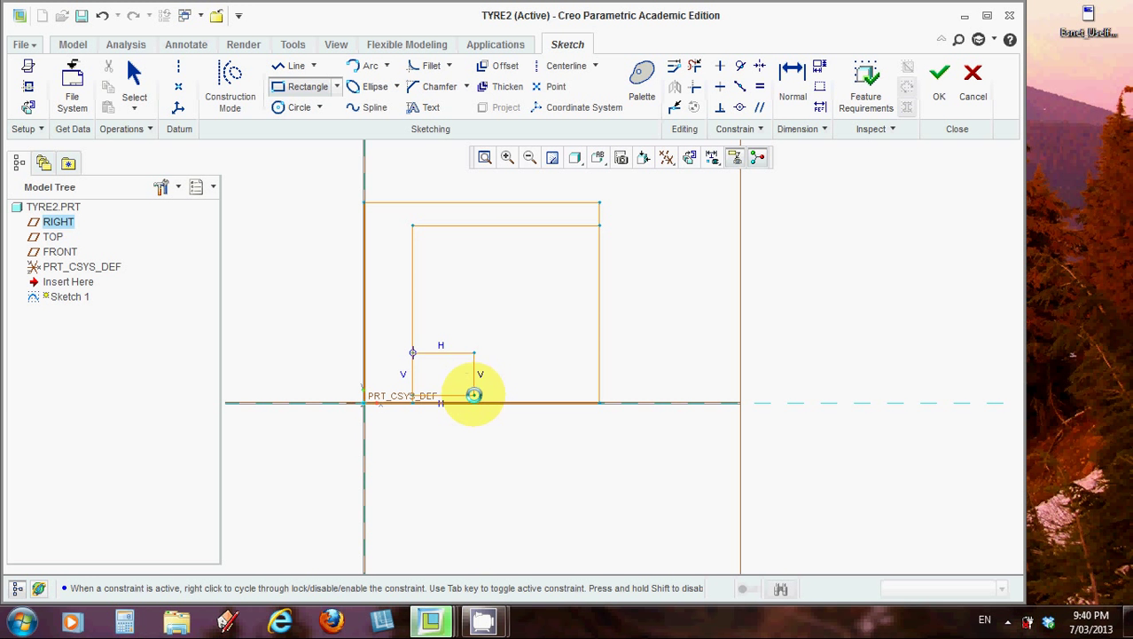
pyautogui.click(478, 400)
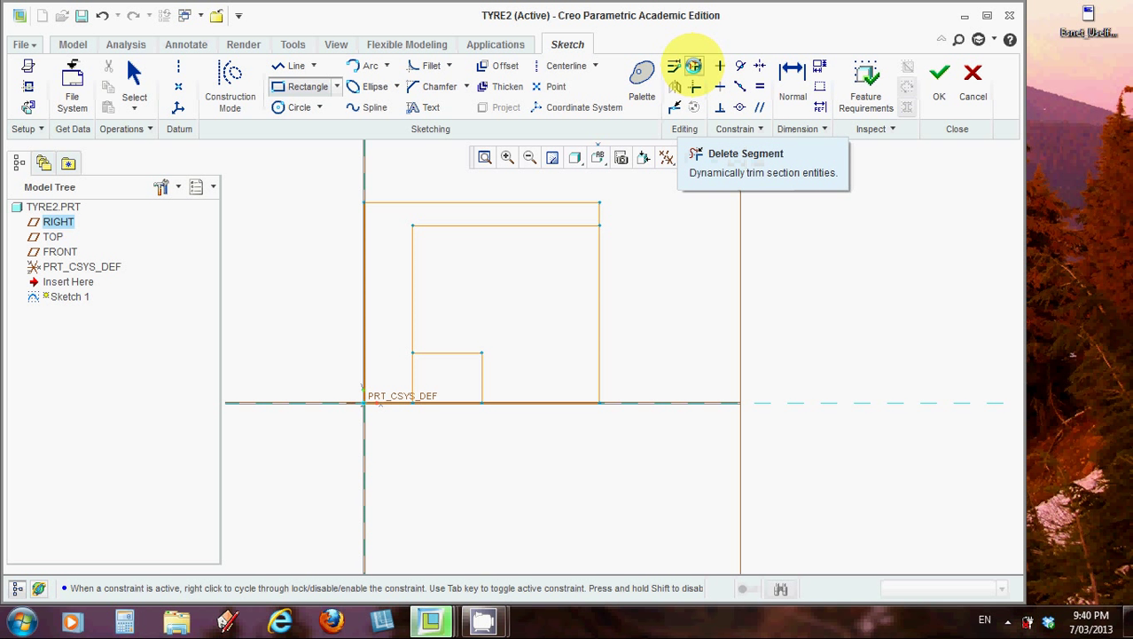
# Trim the right side below the upper flange, overlapping bottom segments and the small rectangle's left side, and finish the sketch.
pyautogui.click(694, 66)
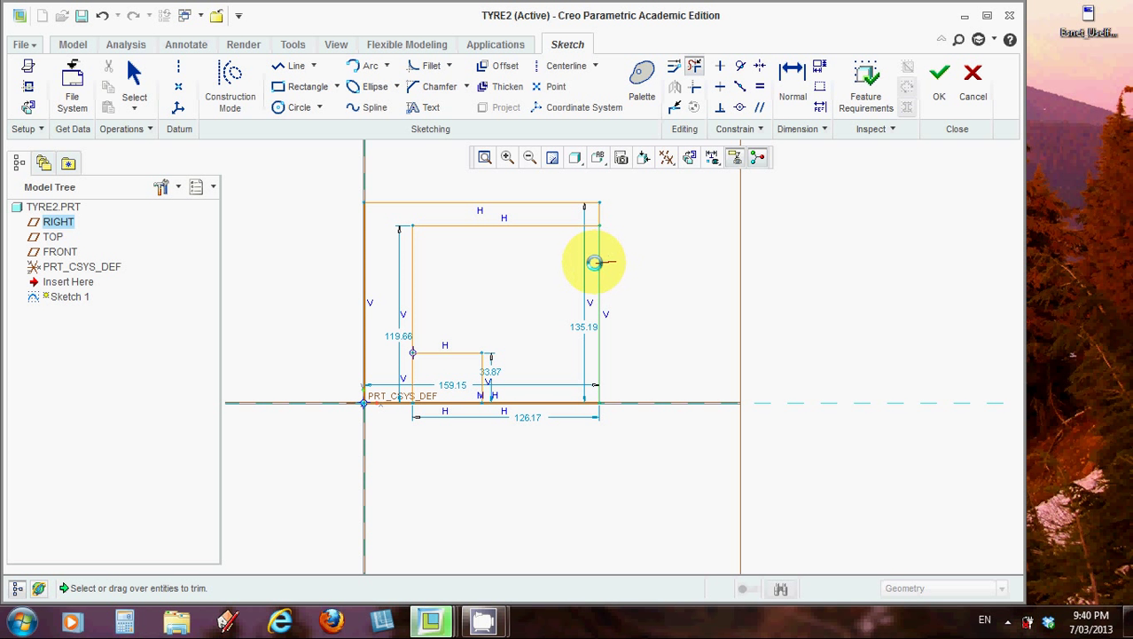
pyautogui.click(593, 263)
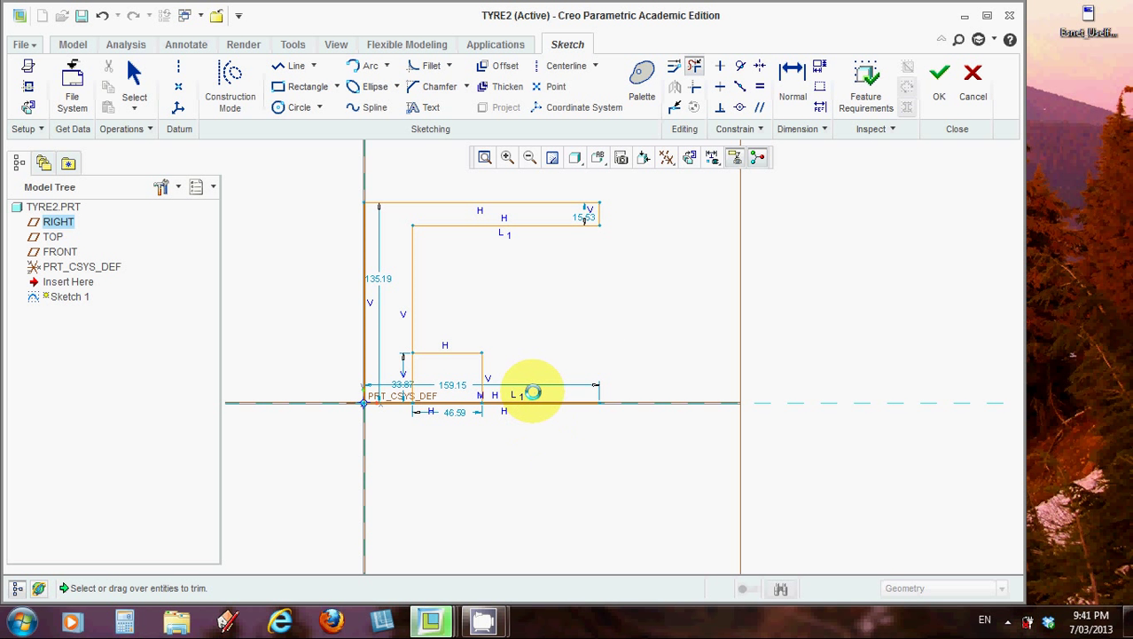
pyautogui.moveTo(533, 392); pyautogui.dragTo(538, 407)
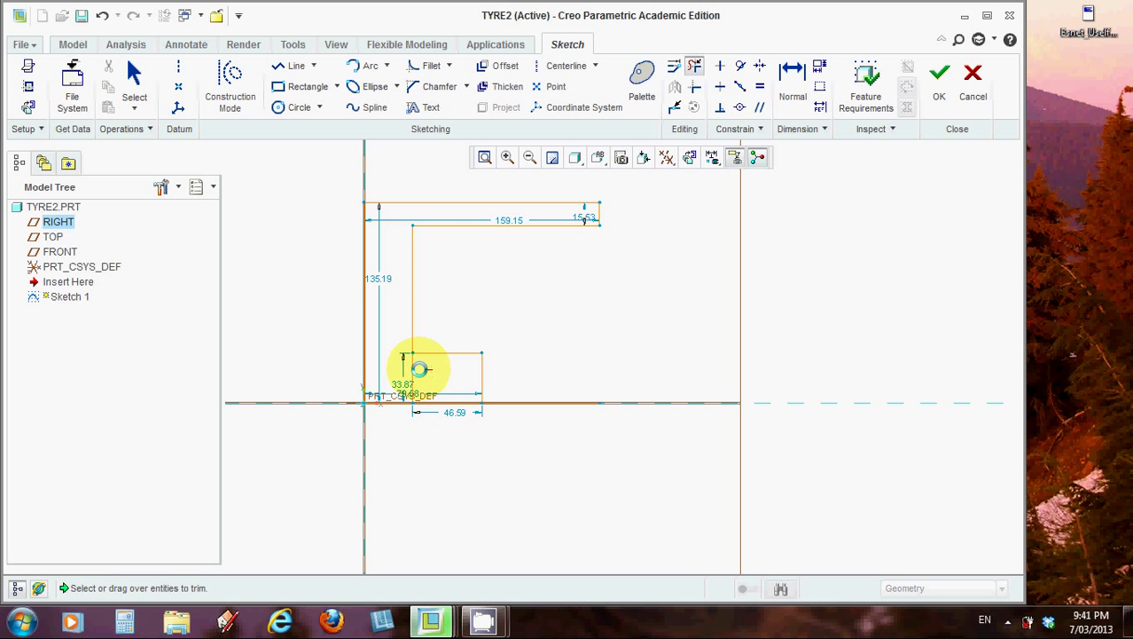
pyautogui.click(405, 368)
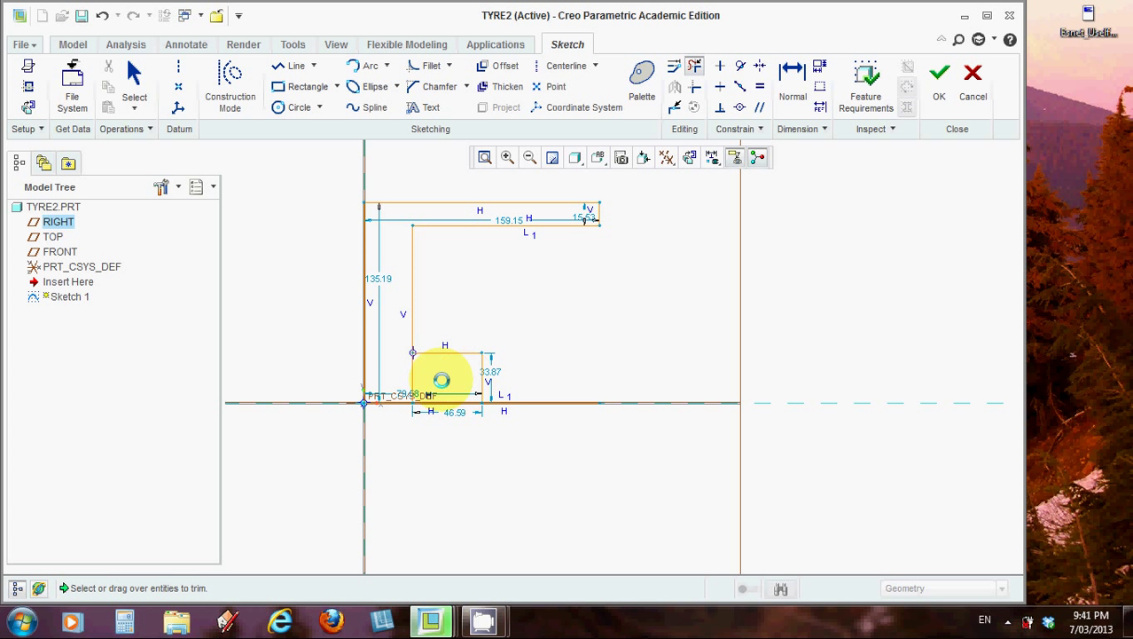
pyautogui.click(408, 375)
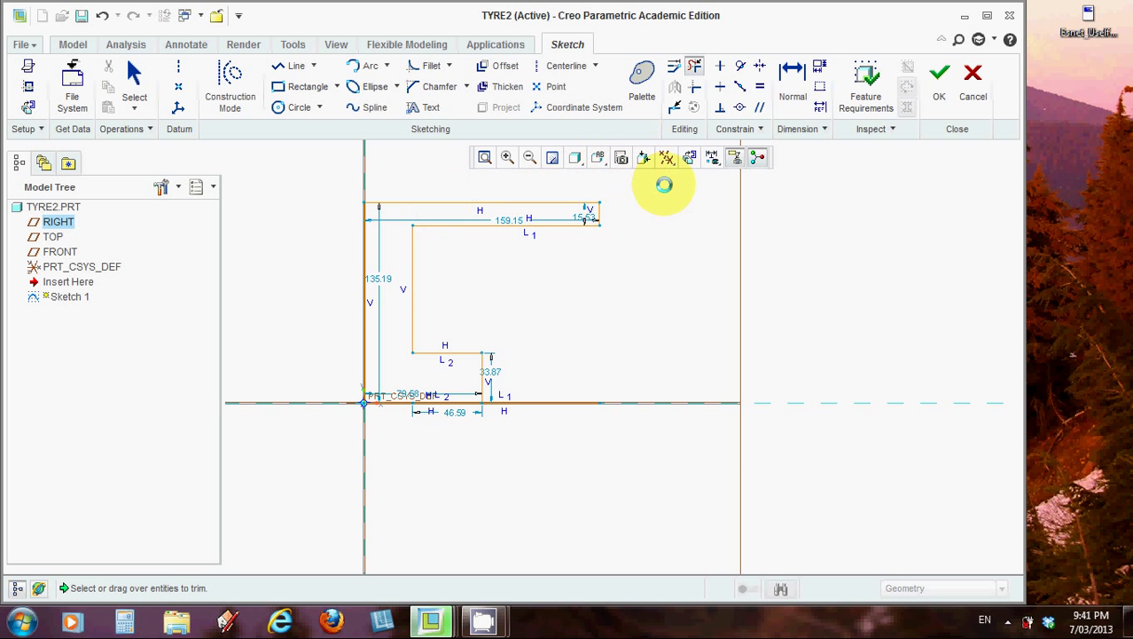
pyautogui.click(938, 84)
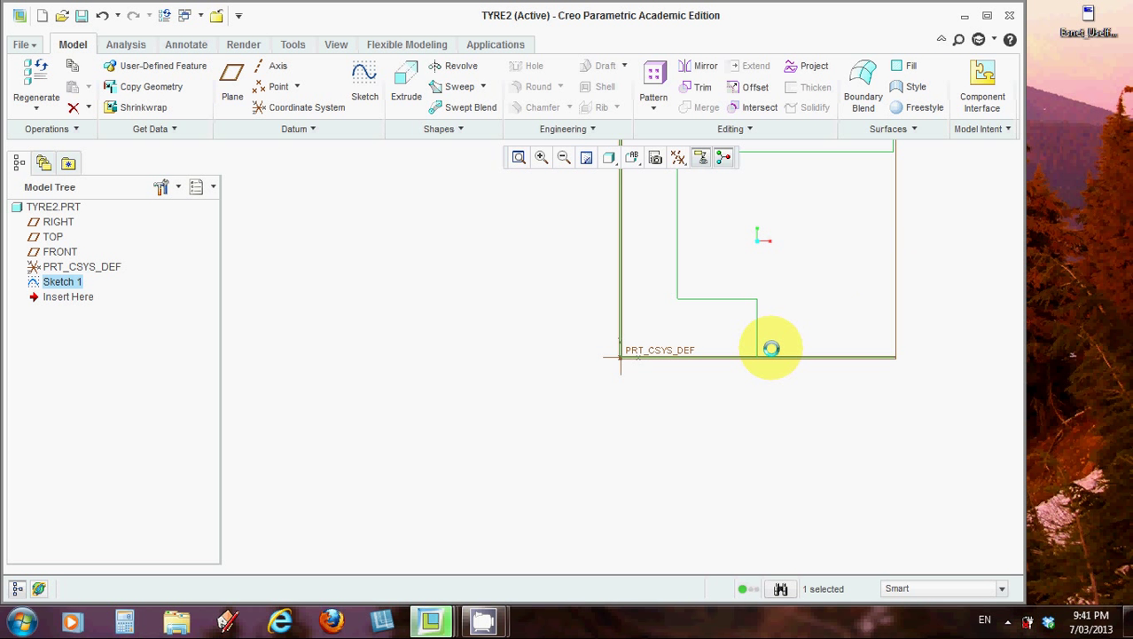
# Reopen Sketch 1 for editing and turn off the datum plane display.
pyautogui.scroll(2, 772, 349)
pyautogui.scroll(-4, 771, 348)
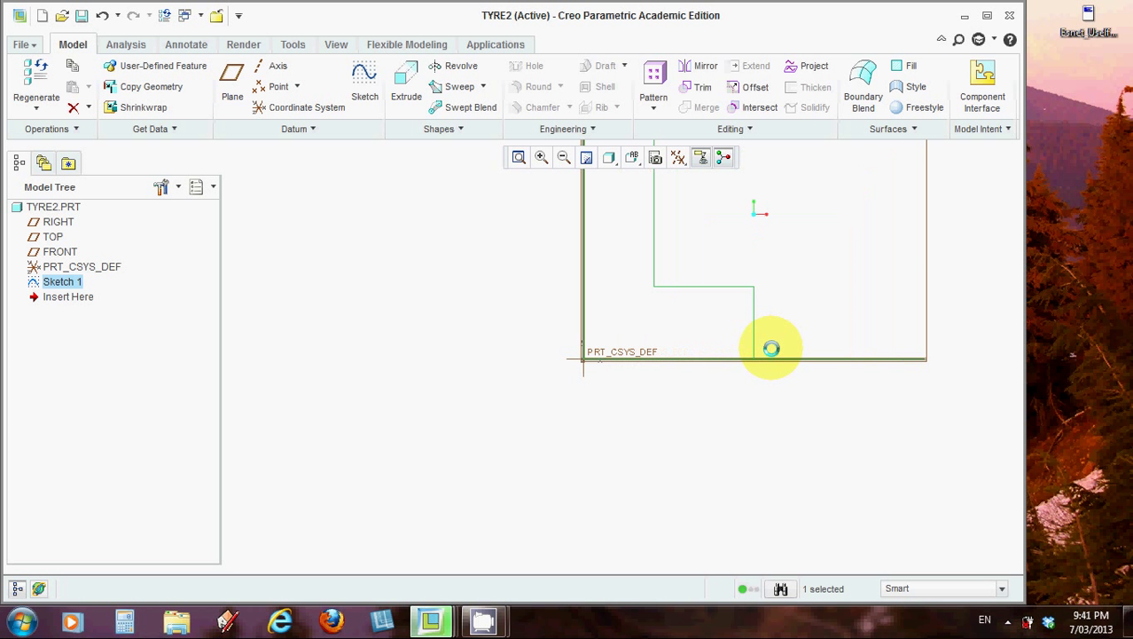
pyautogui.scroll(3, 772, 349)
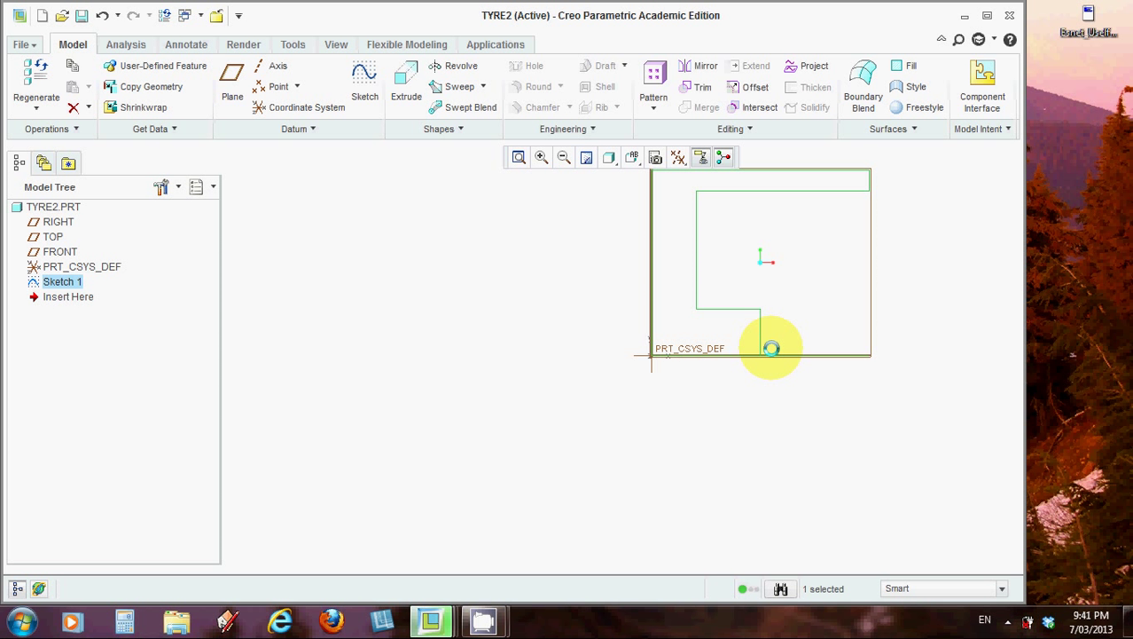
pyautogui.rightClick(49, 282)
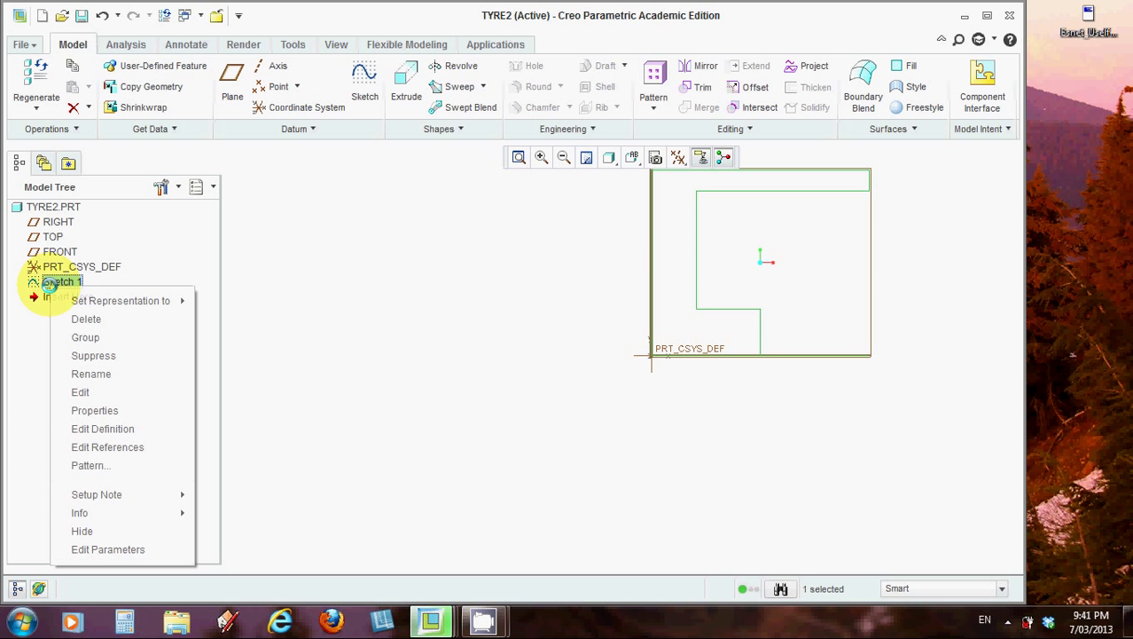
pyautogui.click(103, 428)
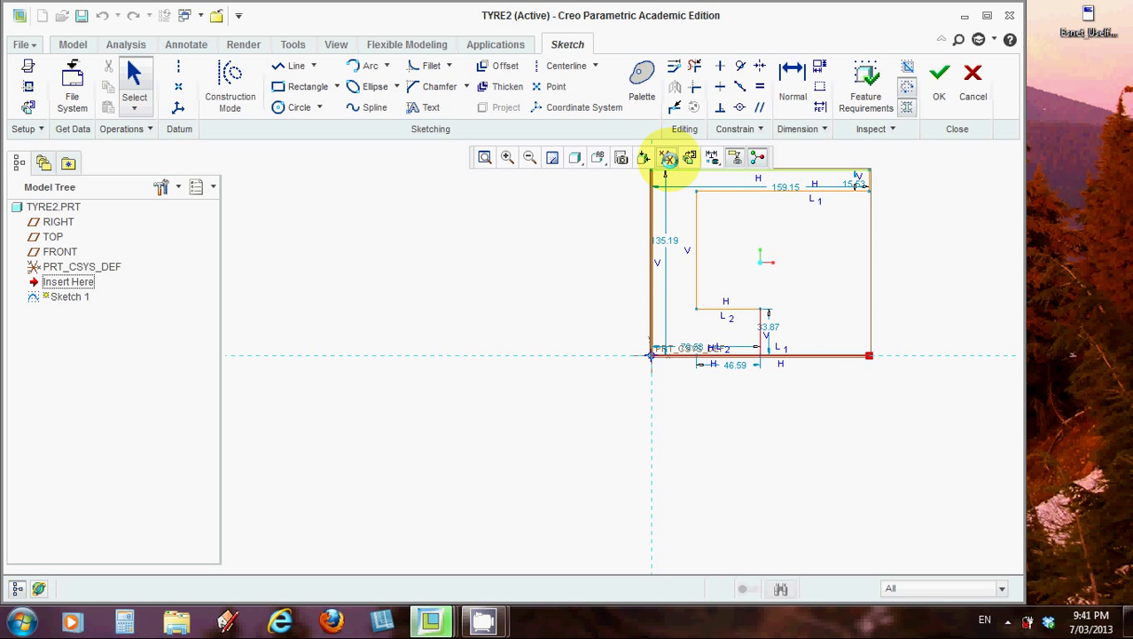
pyautogui.click(669, 158)
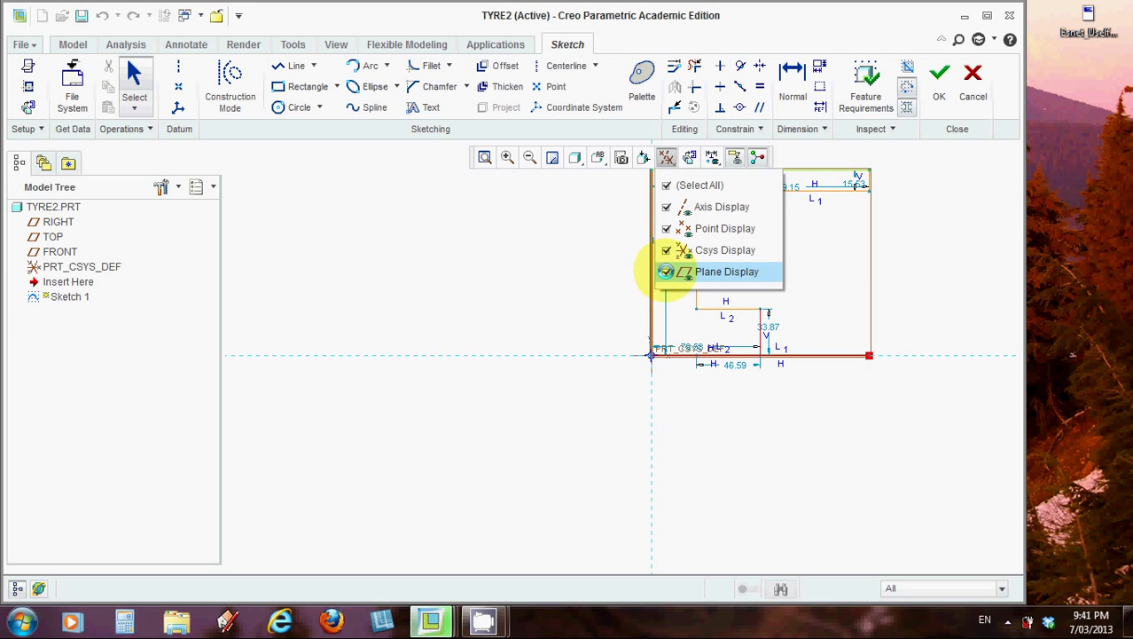
pyautogui.click(666, 272)
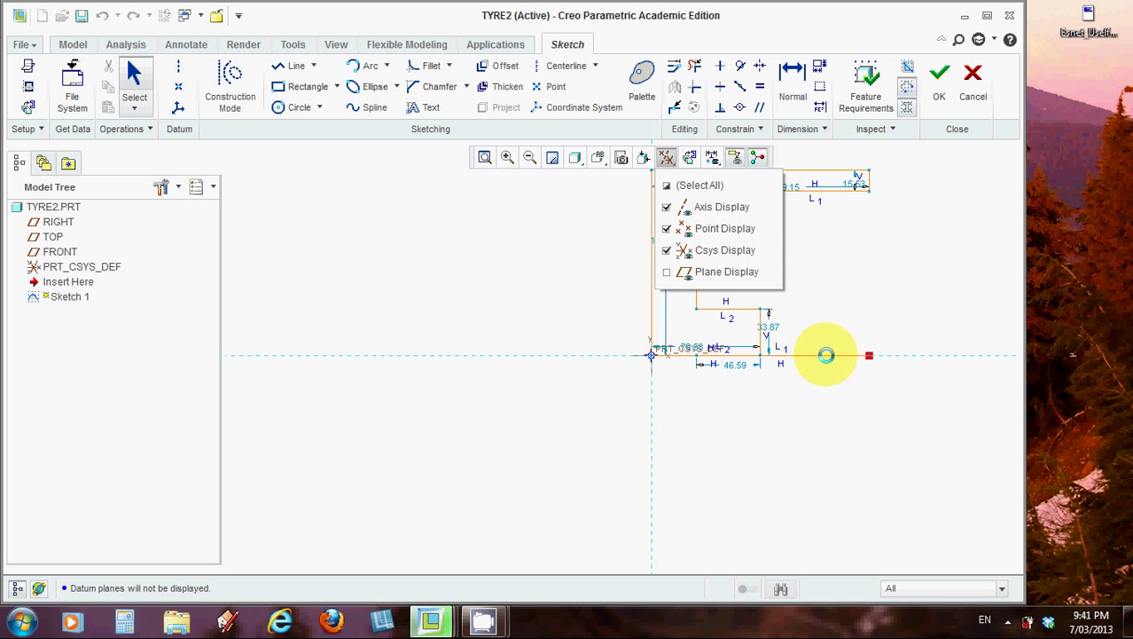
pyautogui.click(803, 257)
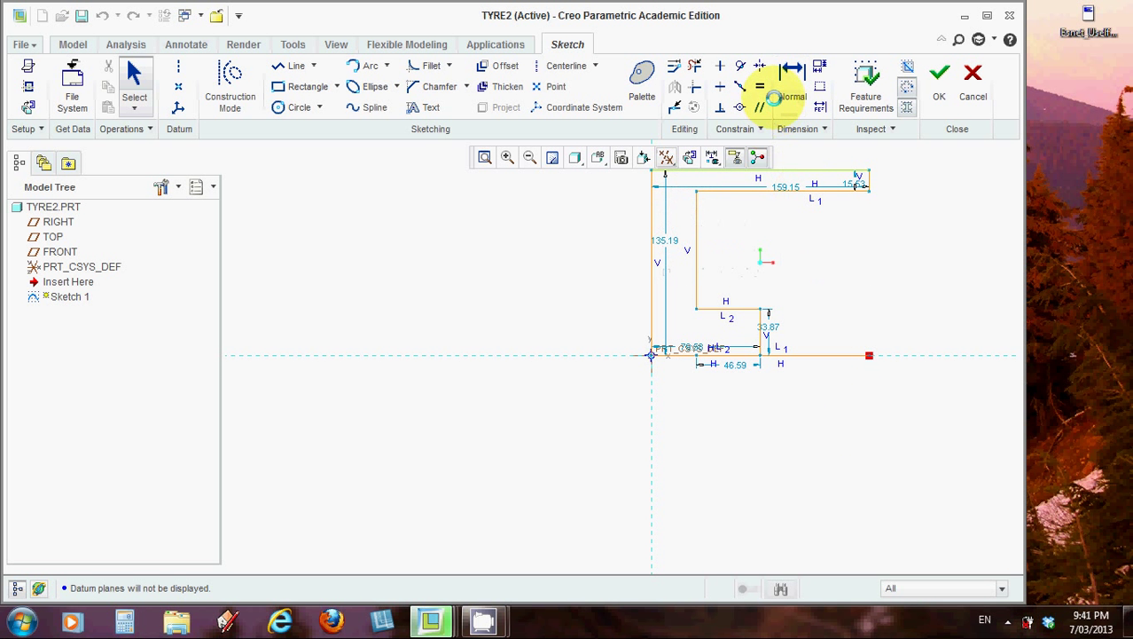
# Trim the leftover bottom line extending beyond the lower hub's right side, and finish the sketch.
pyautogui.click(696, 67)
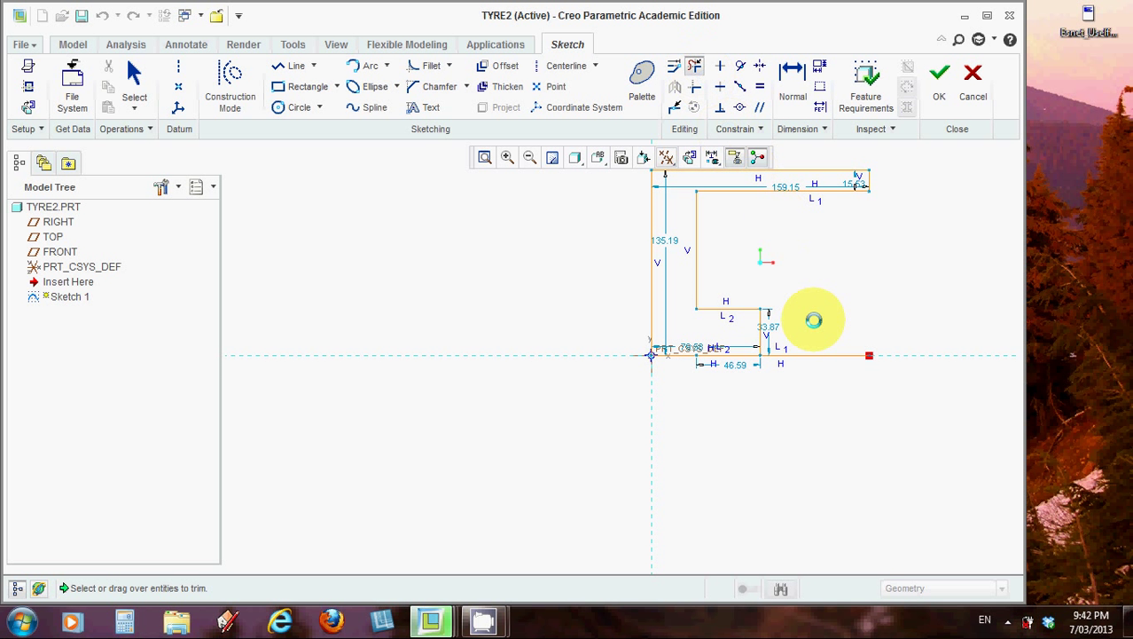
pyautogui.moveTo(803, 340); pyautogui.dragTo(813, 365)
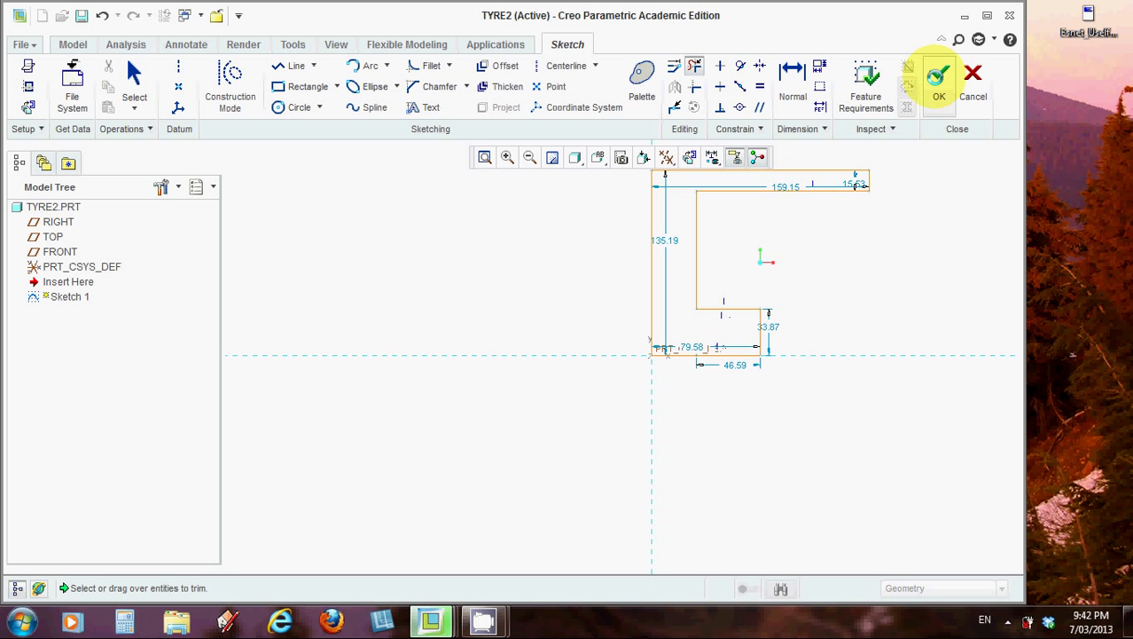
pyautogui.click(938, 76)
pyautogui.click(938, 77)
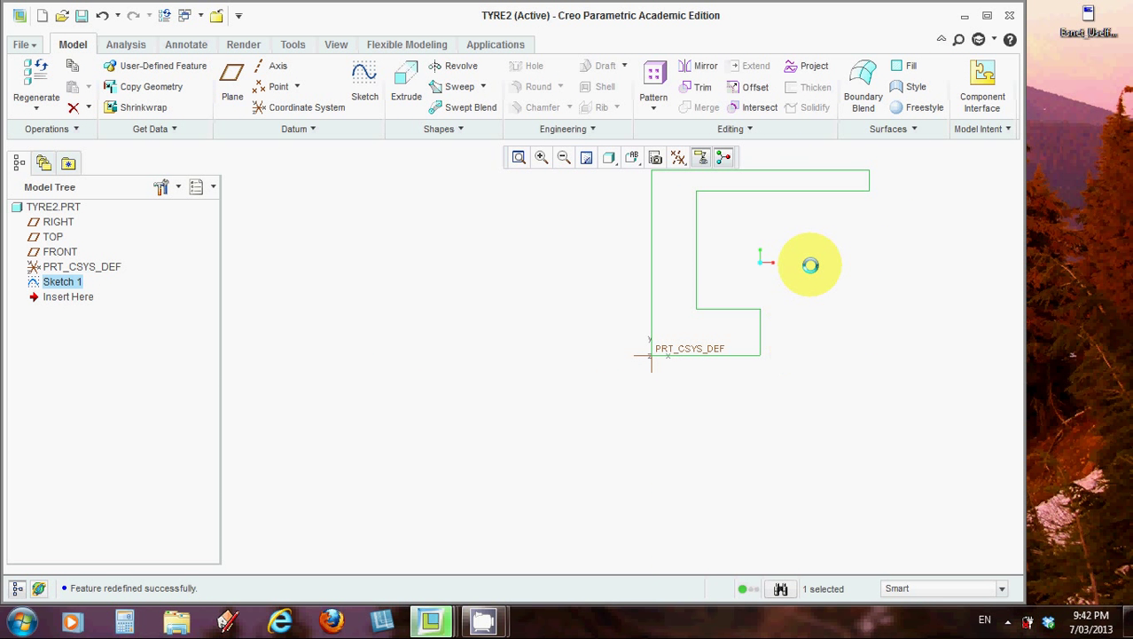
# Turn the datum plane display back on and set the view to the saved FRONT orientation.
pyautogui.click(678, 157)
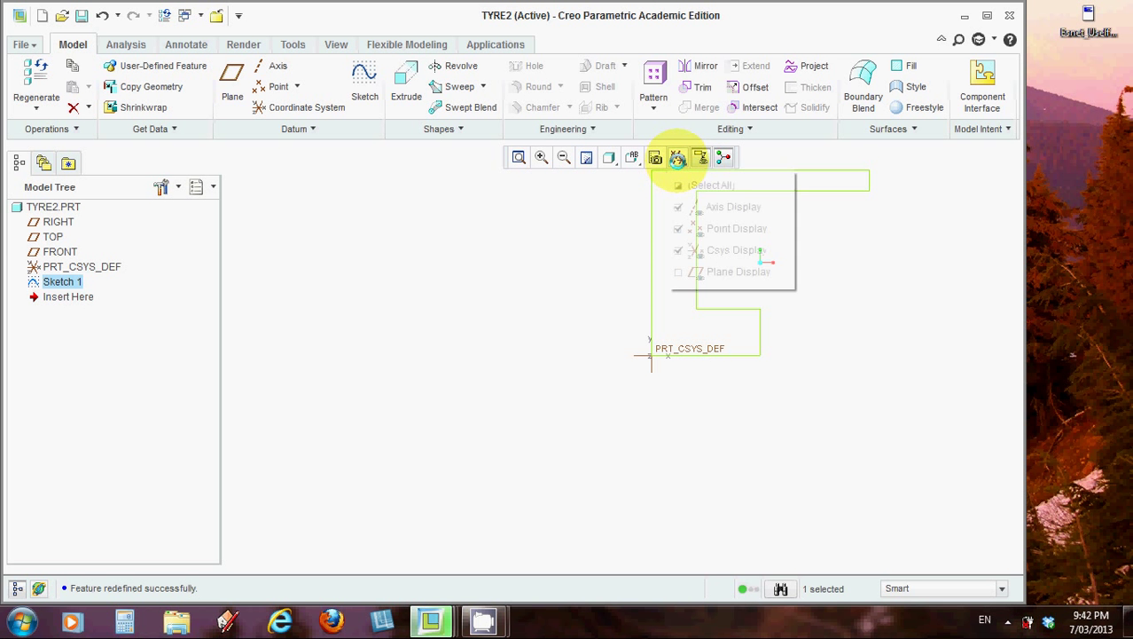
pyautogui.click(679, 271)
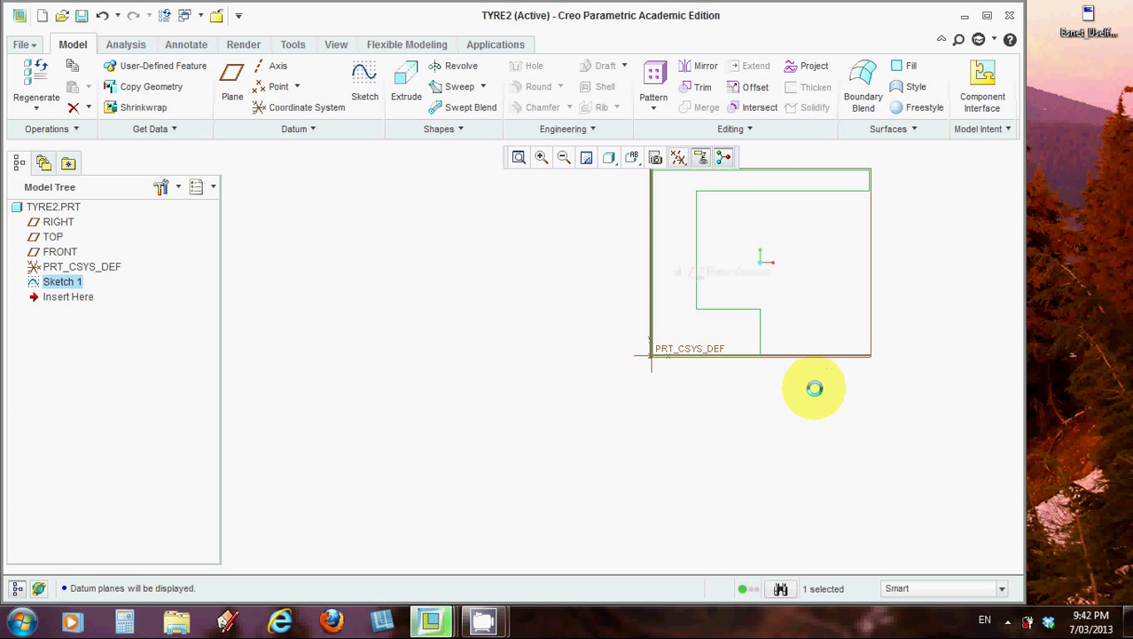
pyautogui.hotkey('ctrl', 'd')
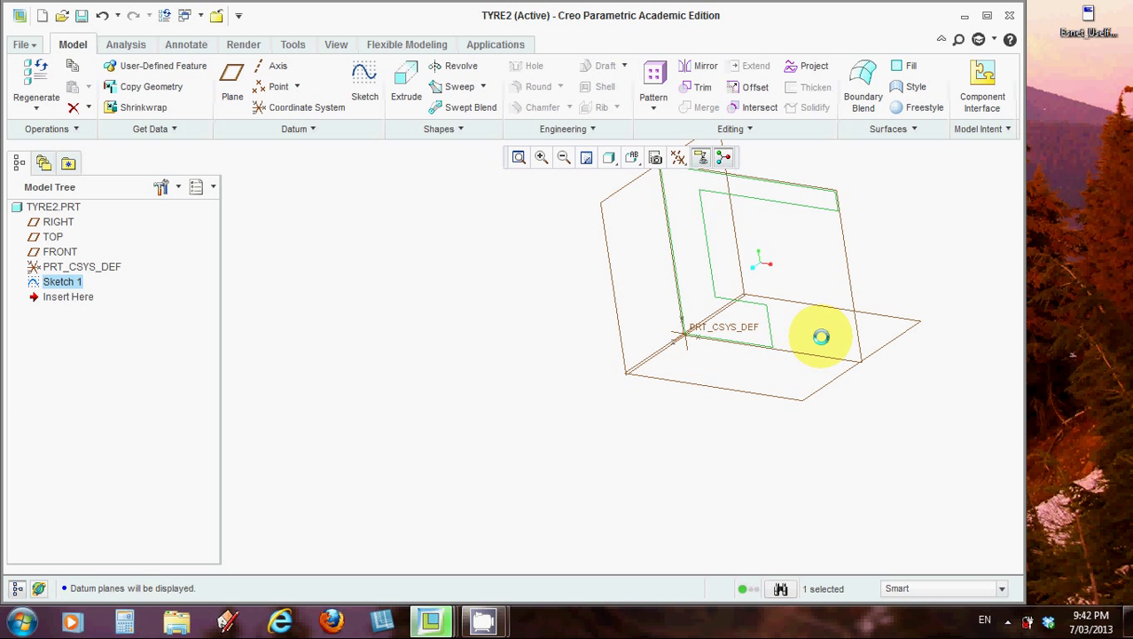
pyautogui.moveTo(821, 334); pyautogui.dragTo(830, 314, button='middle')
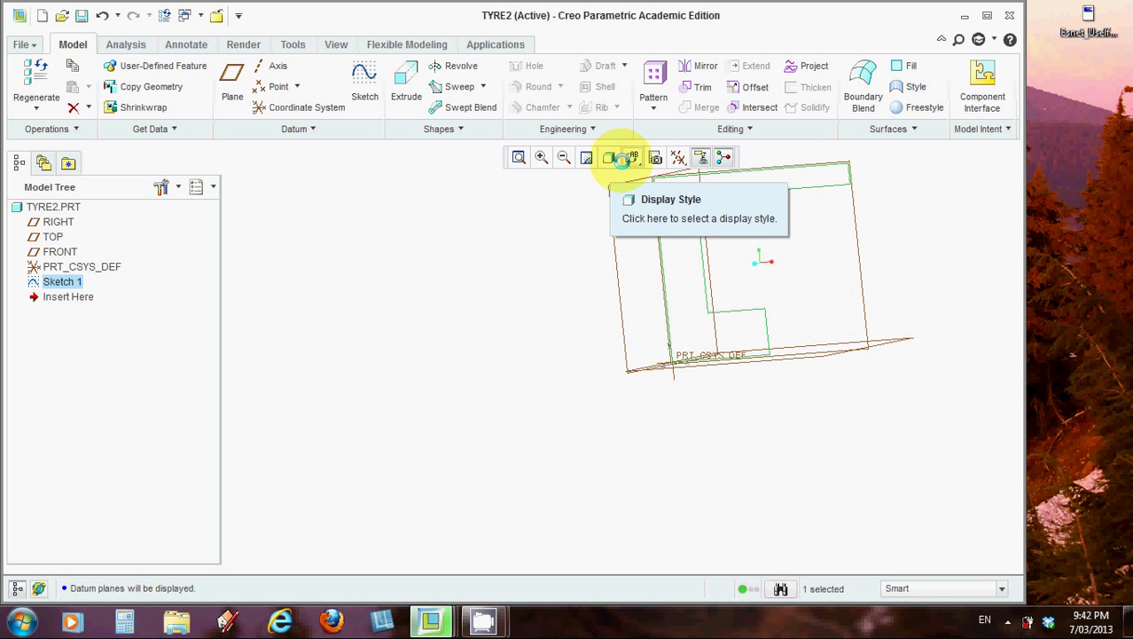
pyautogui.click(633, 158)
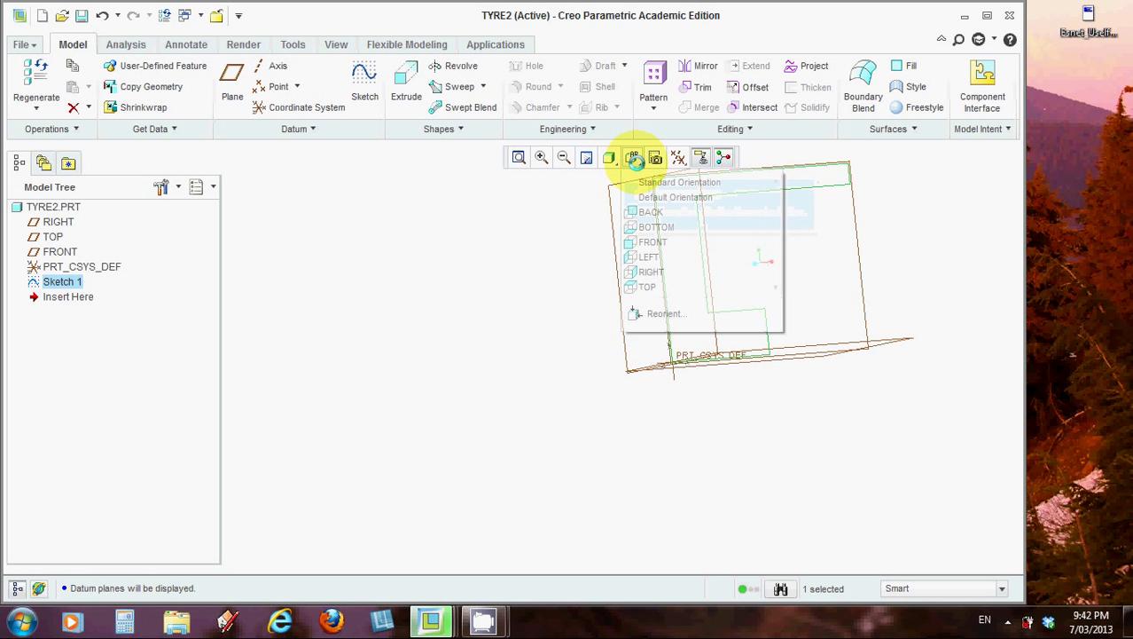
pyautogui.click(663, 312)
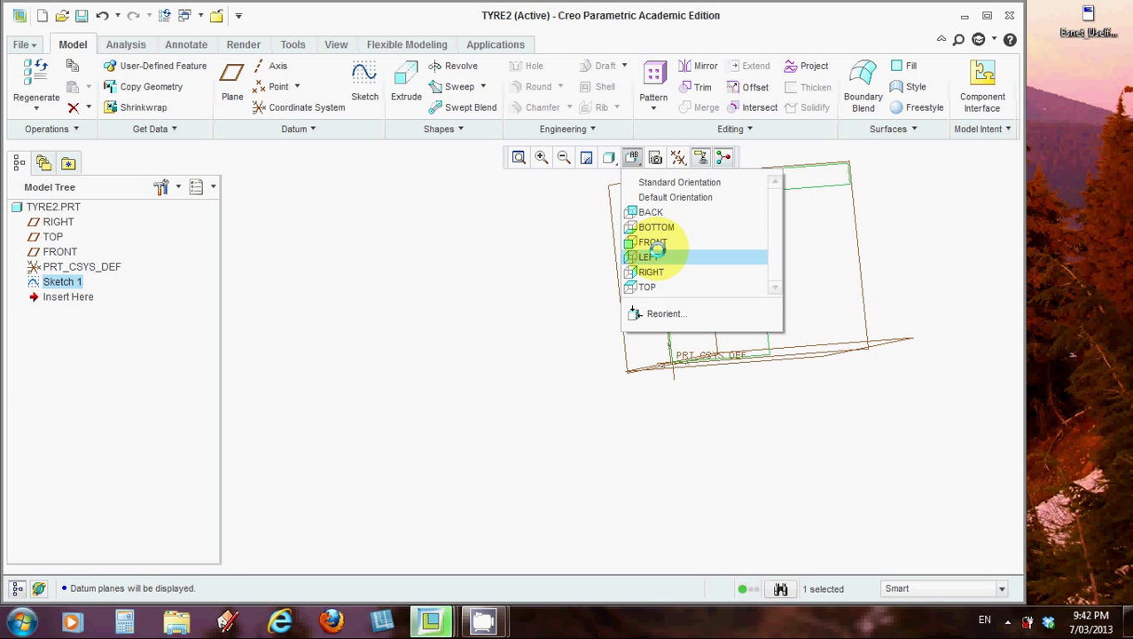
pyautogui.click(656, 245)
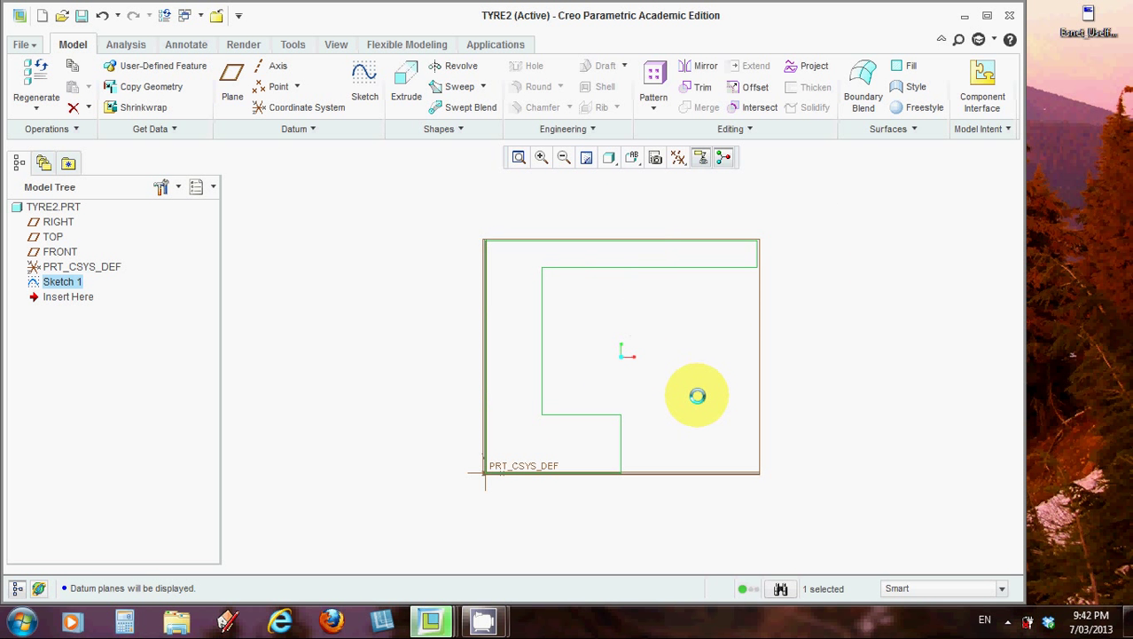
# Reopen Sketch 1 and sketch a rectangle about 58 by 17 on the bottom line, ending at the hub's right side.
pyautogui.rightClick(64, 283)
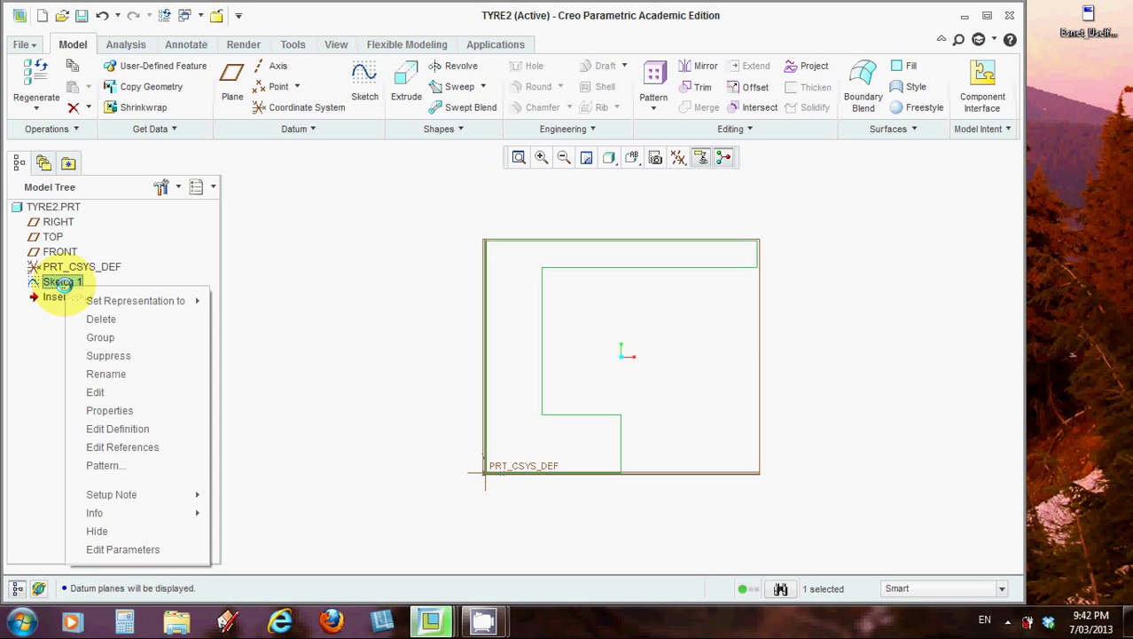
pyautogui.click(115, 428)
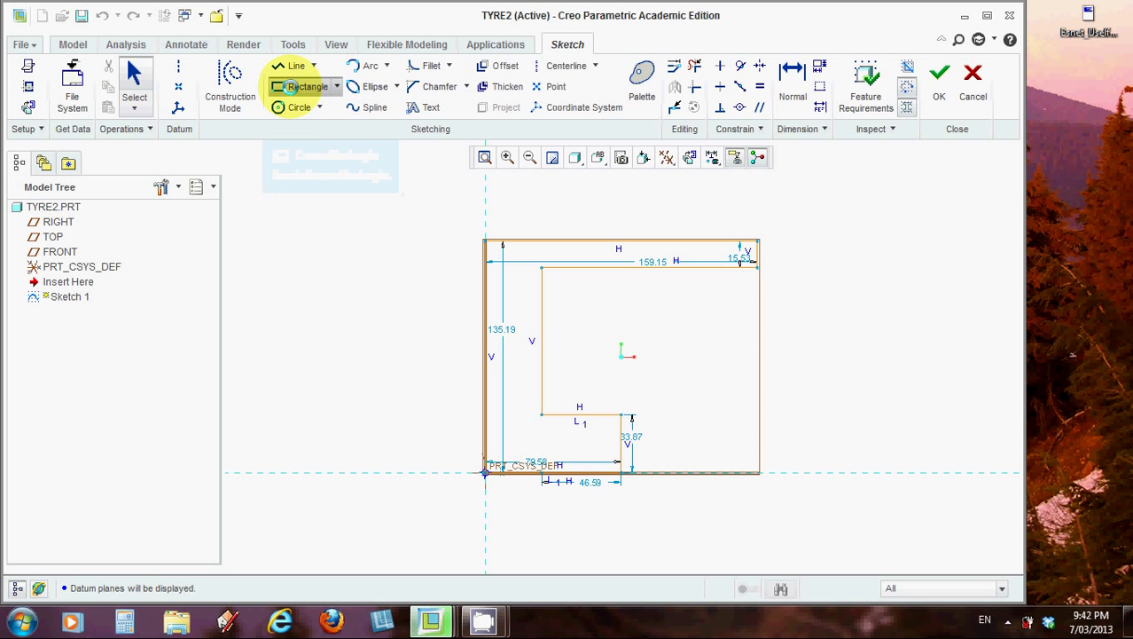
pyautogui.click(290, 86)
pyautogui.click(522, 467)
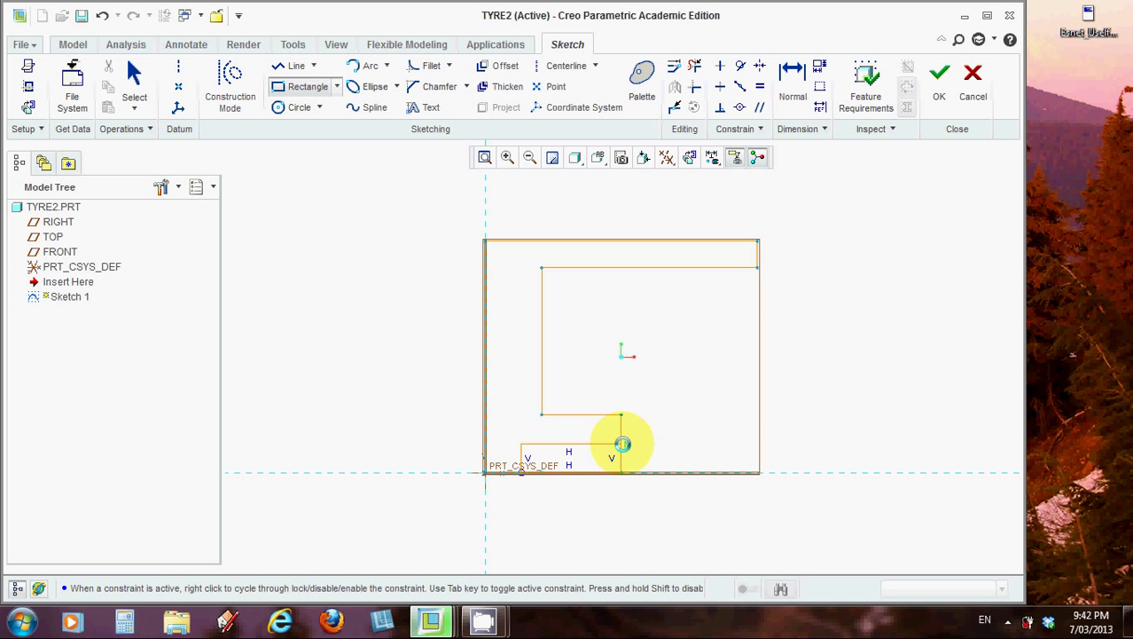
pyautogui.click(623, 443)
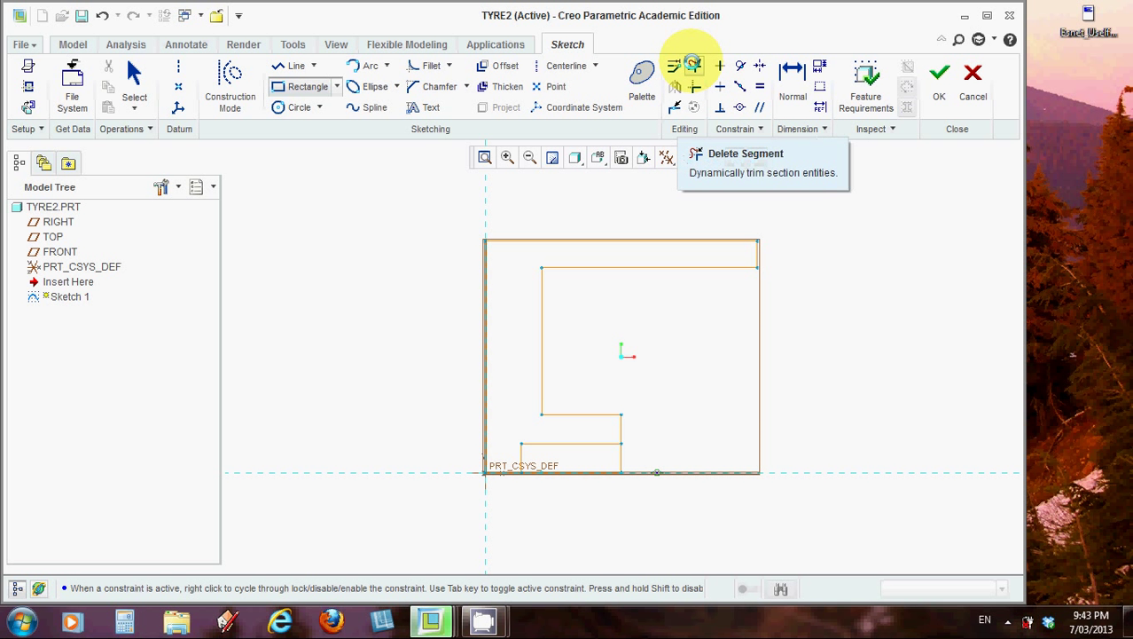
# Trim the new rectangle's right and bottom sides with the overlapping profile lines to notch the hub, and finish the sketch.
pyautogui.click(693, 66)
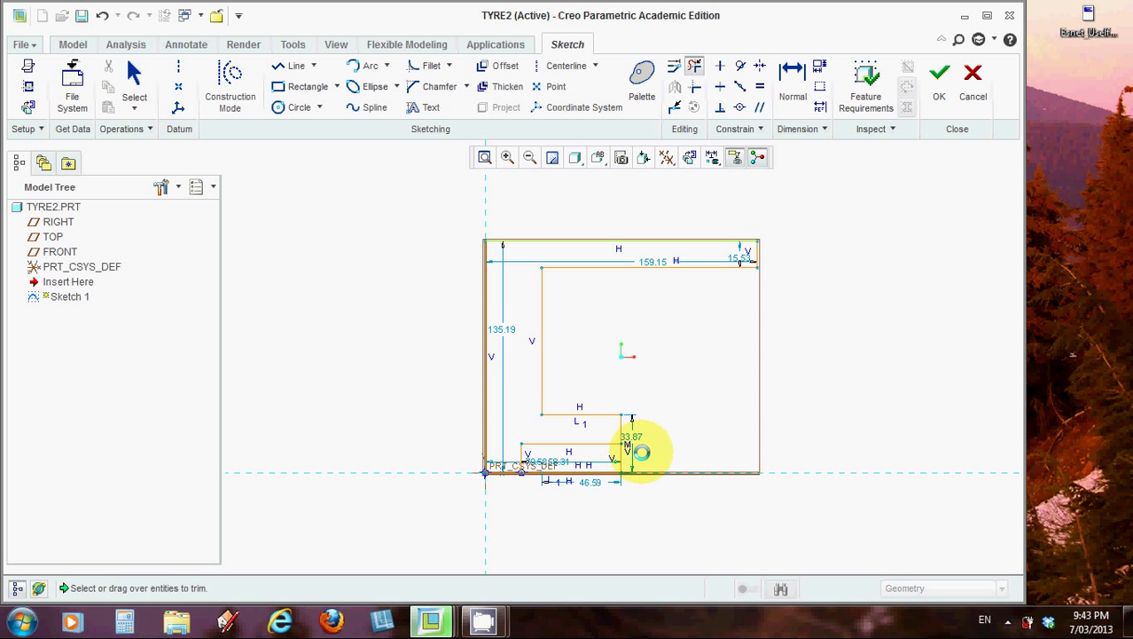
pyautogui.moveTo(642, 455)
pyautogui.mouseDown()
pyautogui.moveTo(599, 460)
pyautogui.moveTo(582, 483)
pyautogui.moveTo(618, 483)
pyautogui.moveTo(642, 468)
pyautogui.moveTo(634, 454)
pyautogui.moveTo(576, 481)
pyautogui.mouseUp()
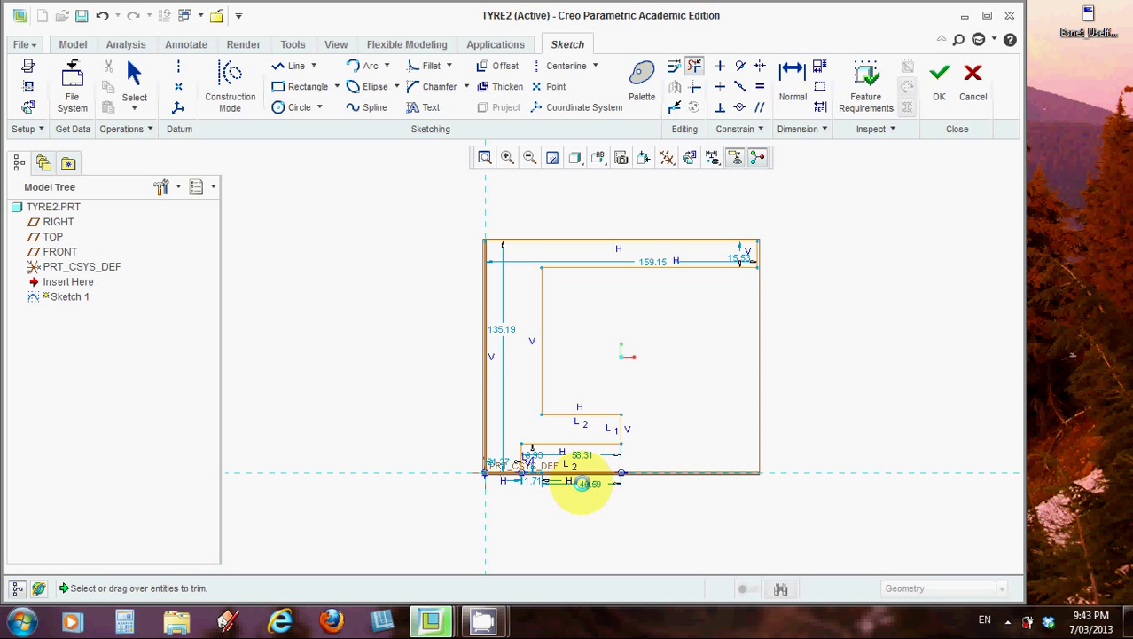
pyautogui.moveTo(591, 464); pyautogui.dragTo(579, 482)
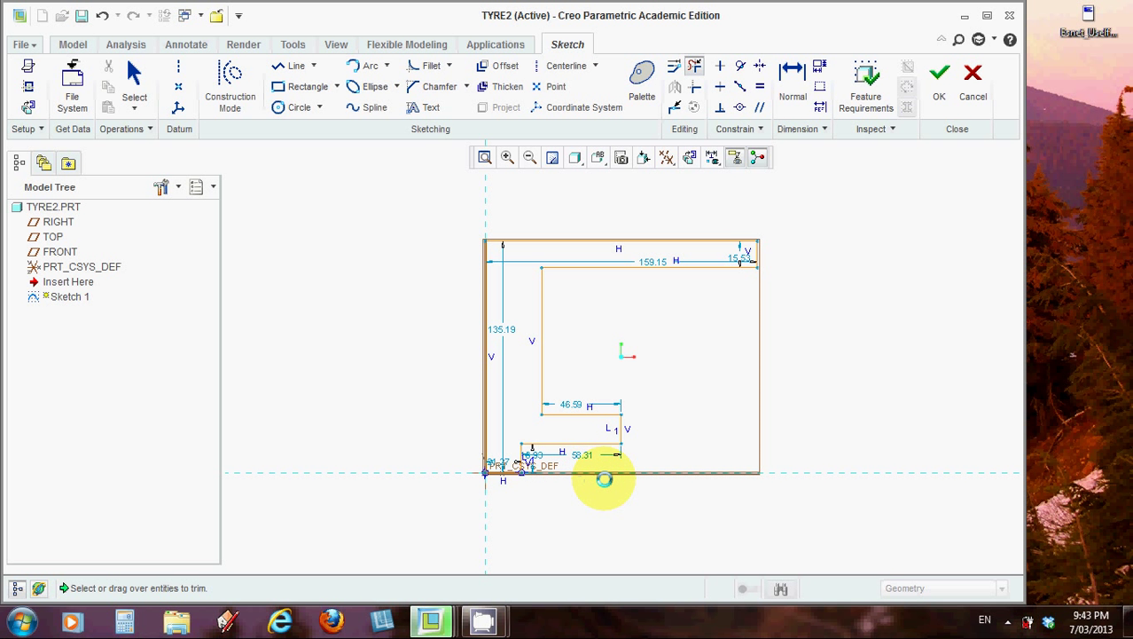
pyautogui.scroll(-3, 604, 479)
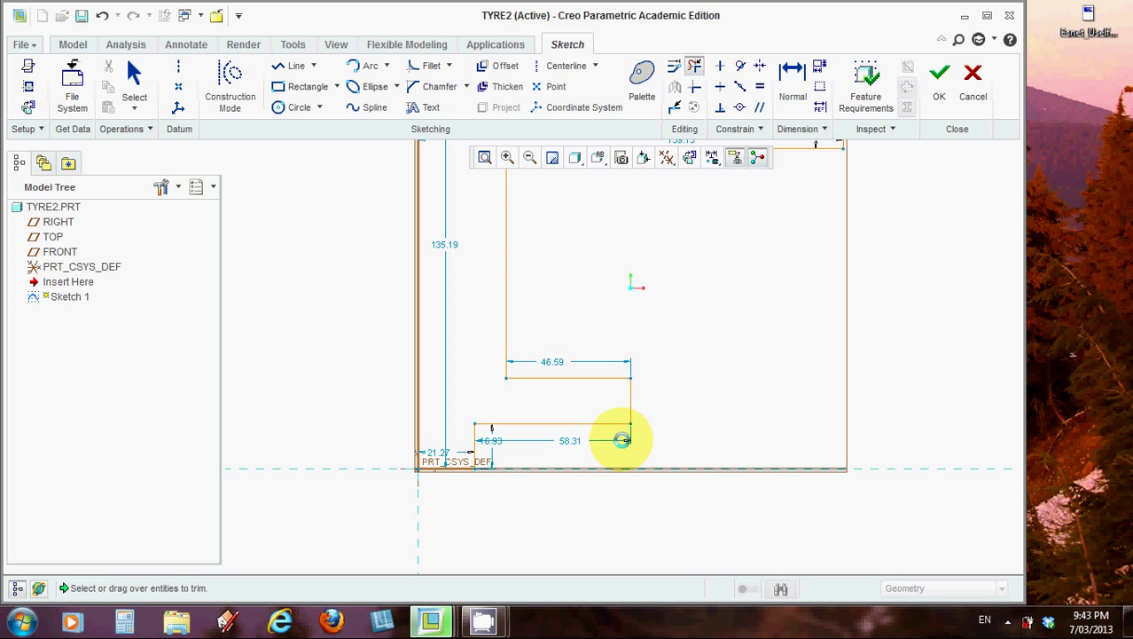
pyautogui.scroll(3, 632, 444)
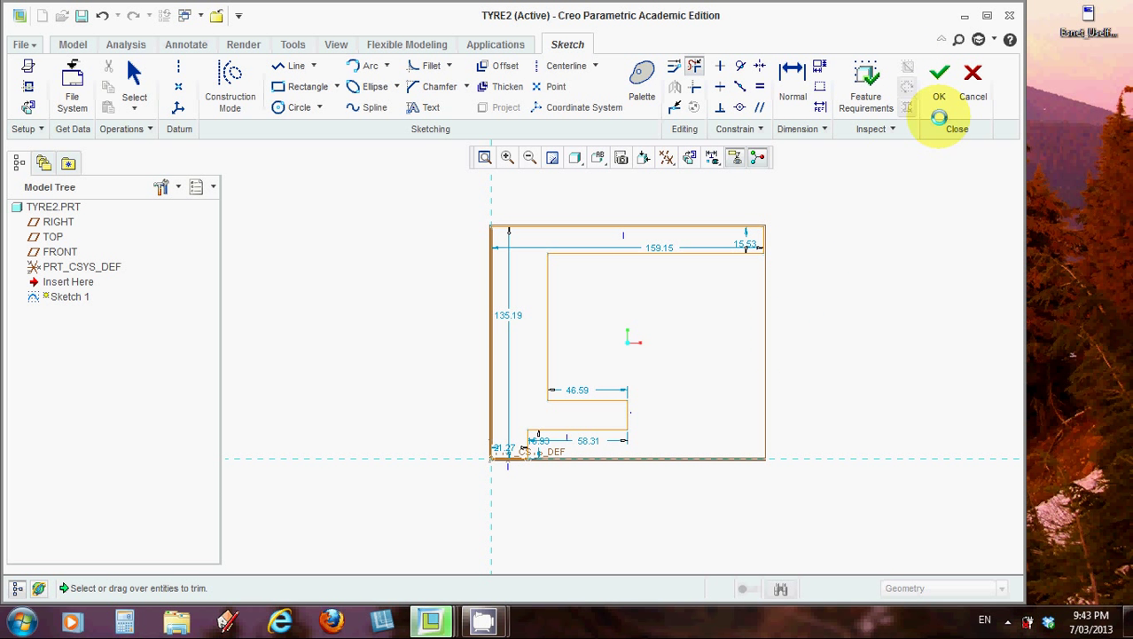
pyautogui.click(888, 129)
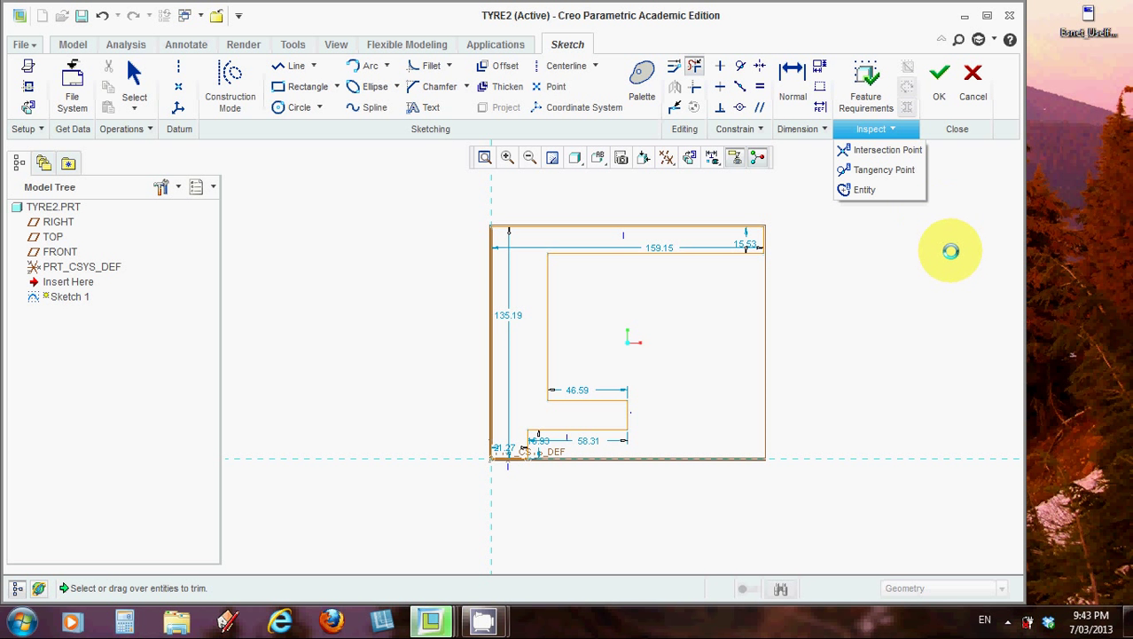
pyautogui.click(940, 79)
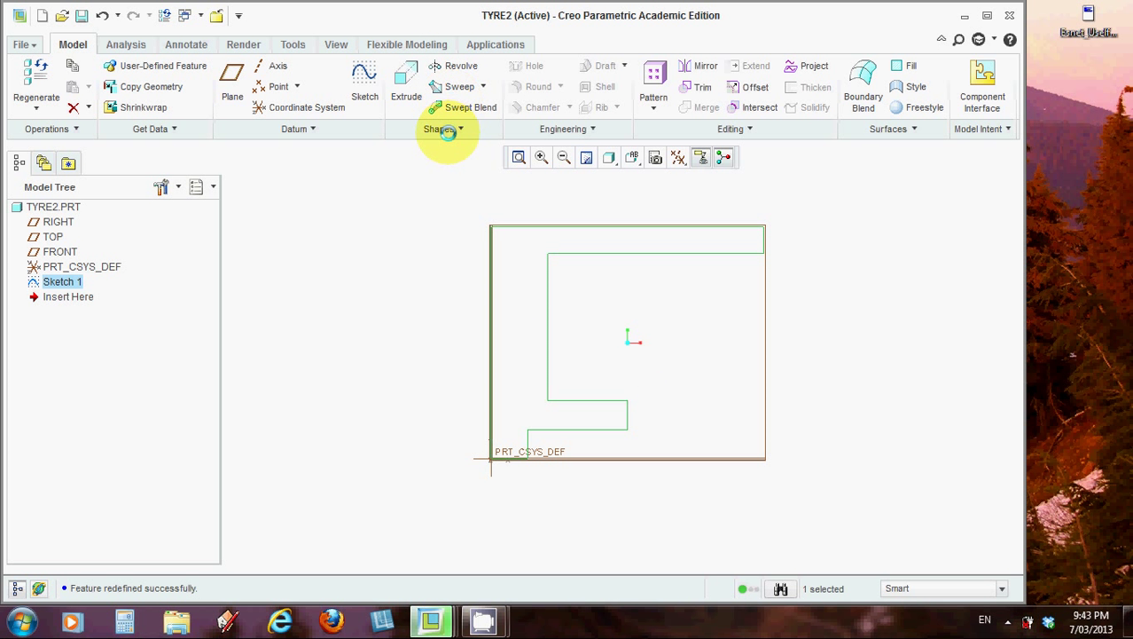
# Reopen Sketch 1 and fillet the profile's three inner corners with radii of about 8.9, 7 and 3.1.
pyautogui.click(461, 66)
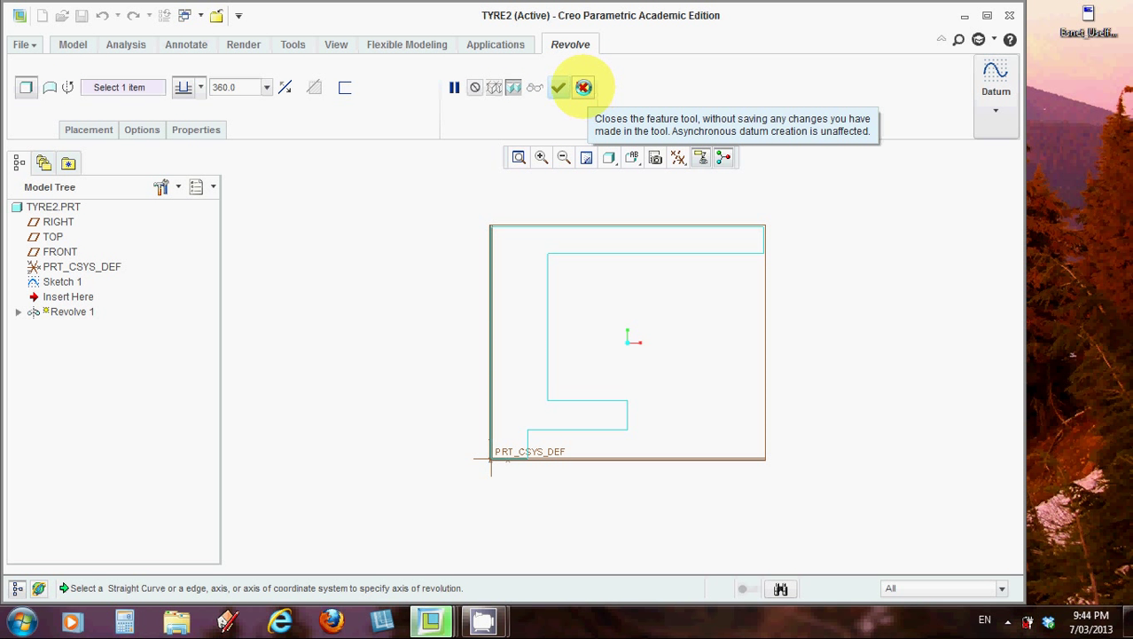
pyautogui.click(584, 87)
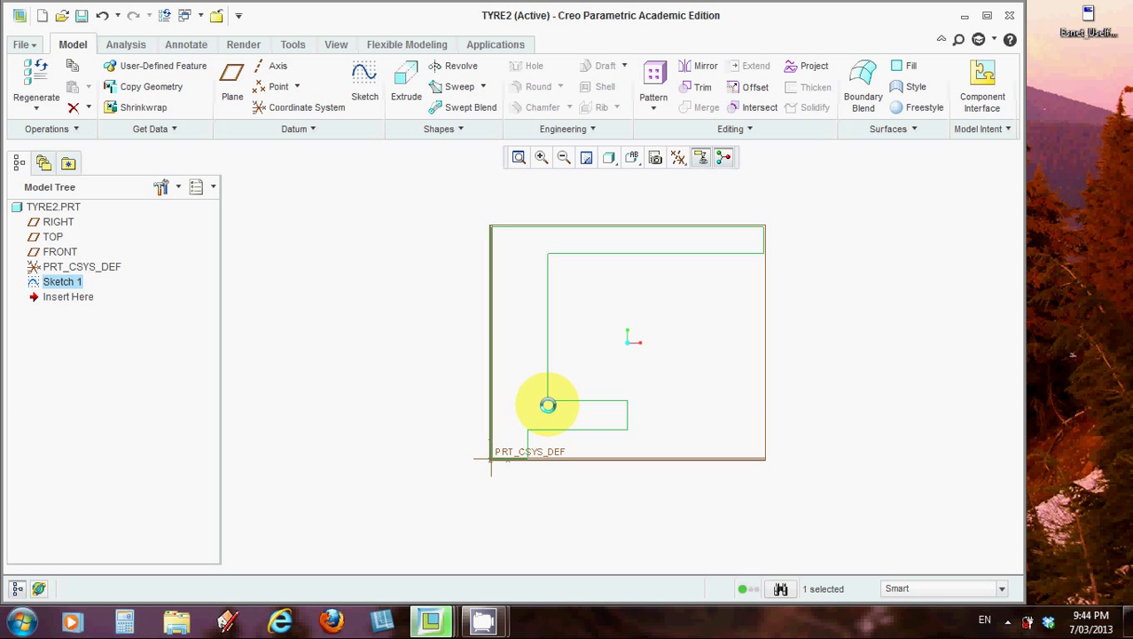
pyautogui.rightClick(62, 279)
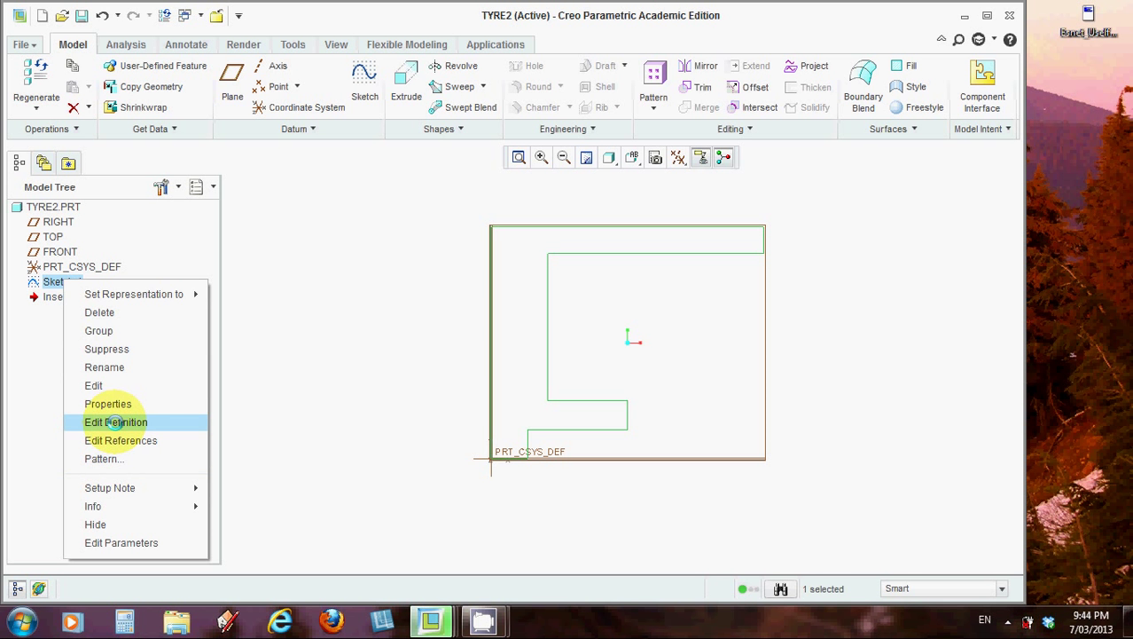
pyautogui.click(116, 422)
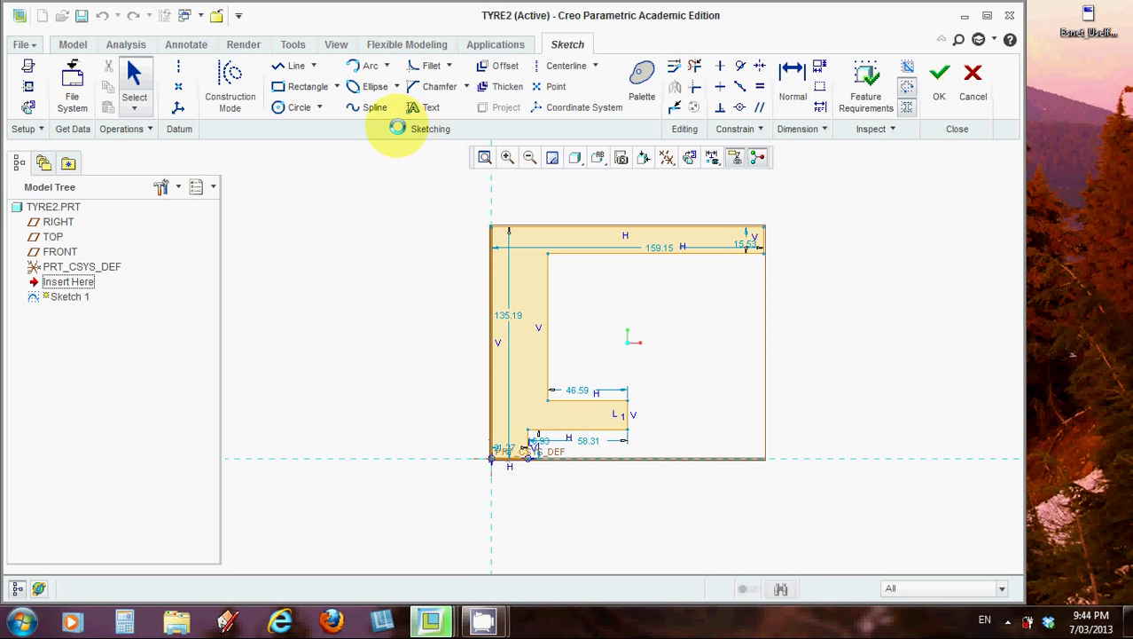
pyautogui.click(431, 66)
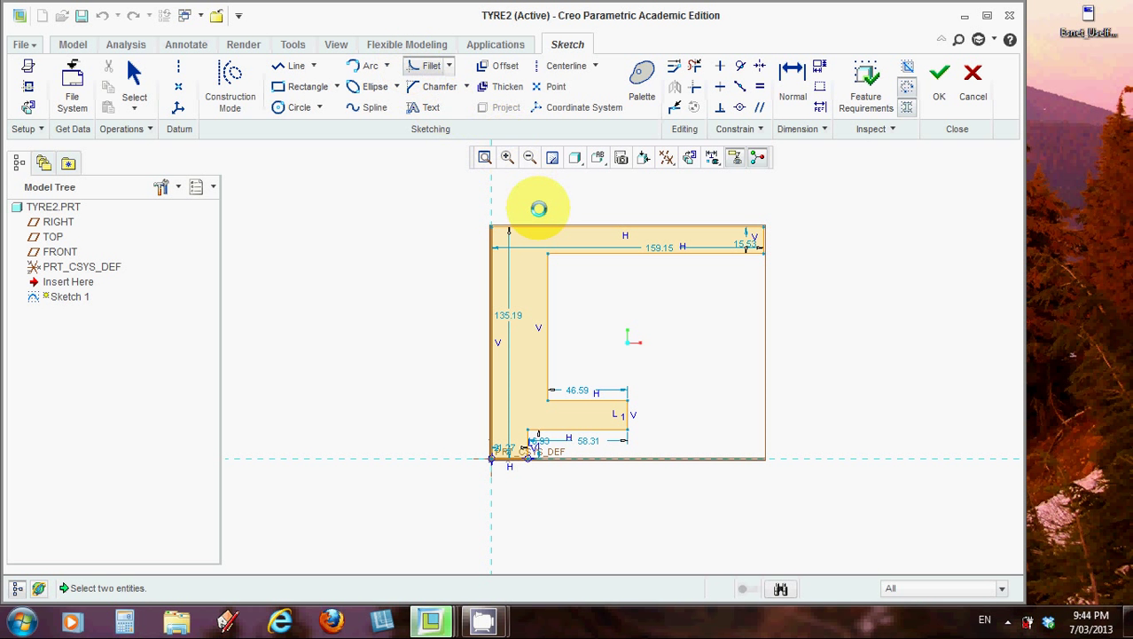
pyautogui.click(565, 253)
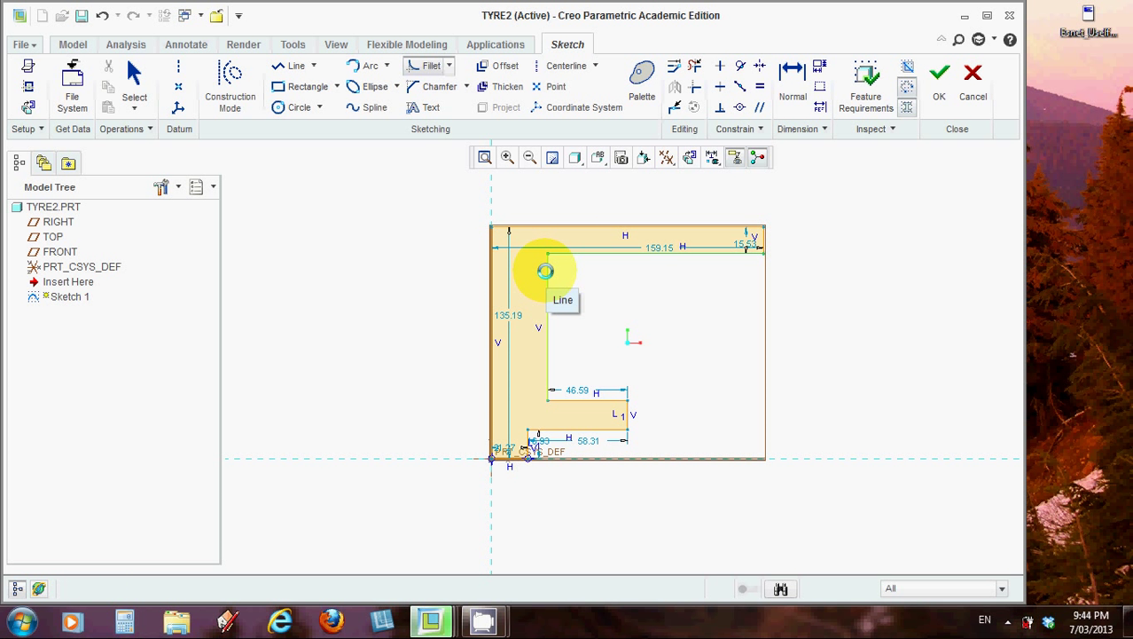
pyautogui.click(545, 271)
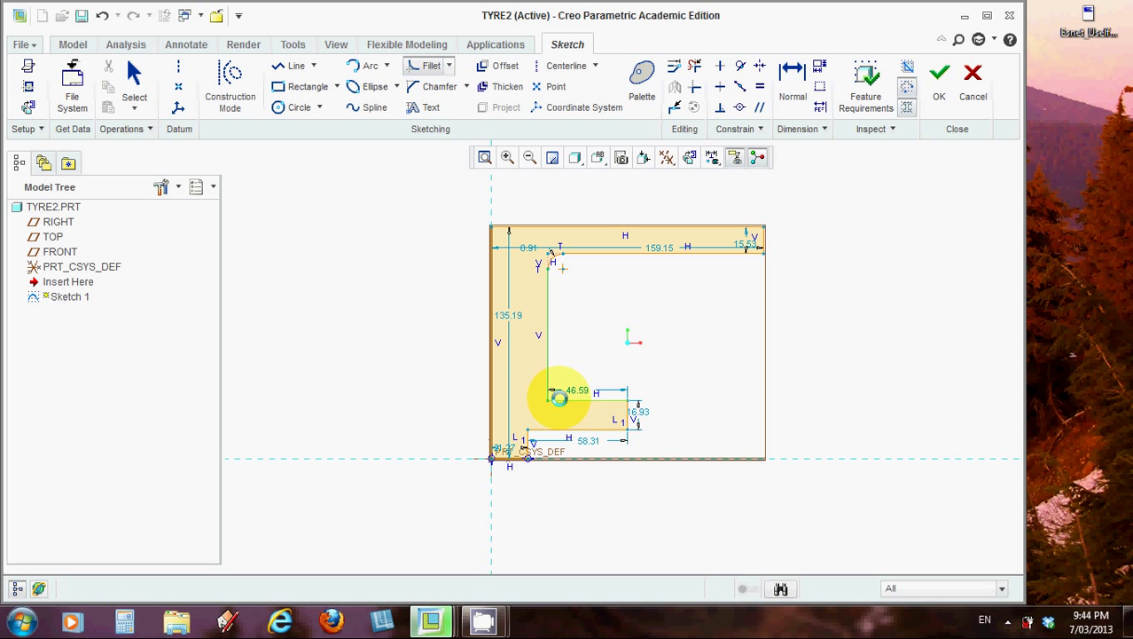
pyautogui.click(559, 397)
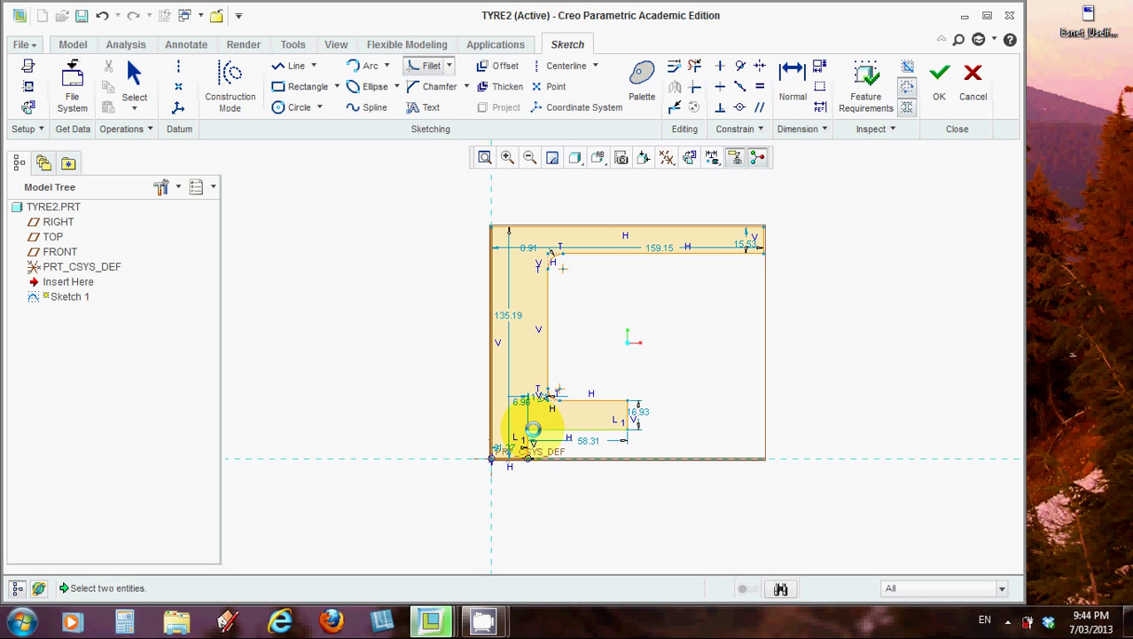
pyautogui.click(526, 438)
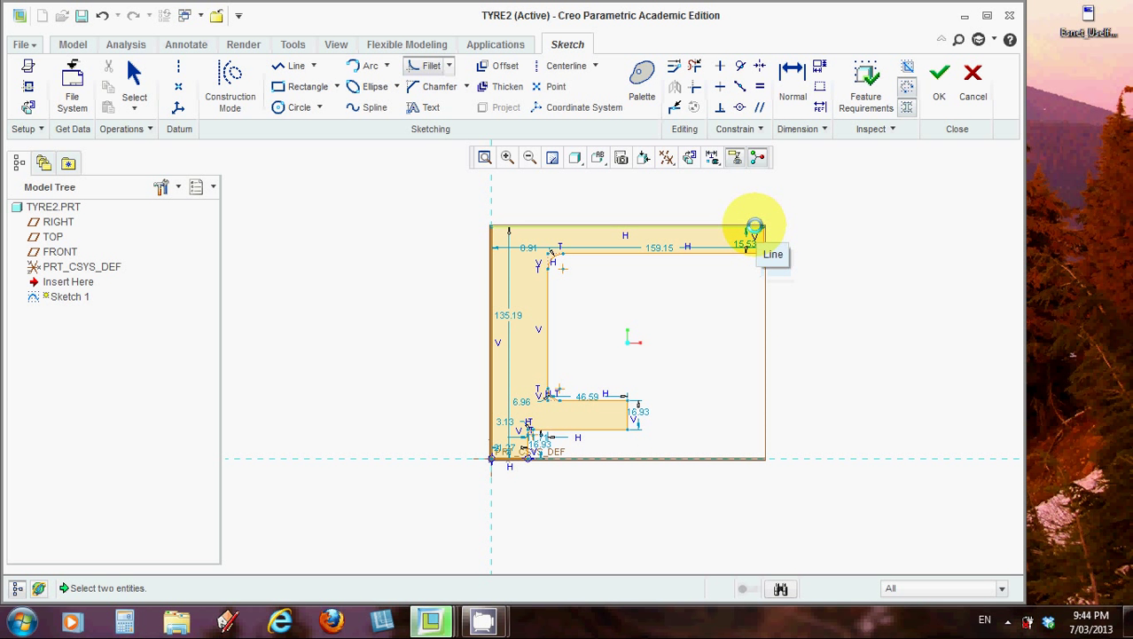
# Fillet the upper flange's right end with radii of about 4.4 above and 6.3 below, and finish the sketch.
pyautogui.click(751, 228)
pyautogui.click(761, 236)
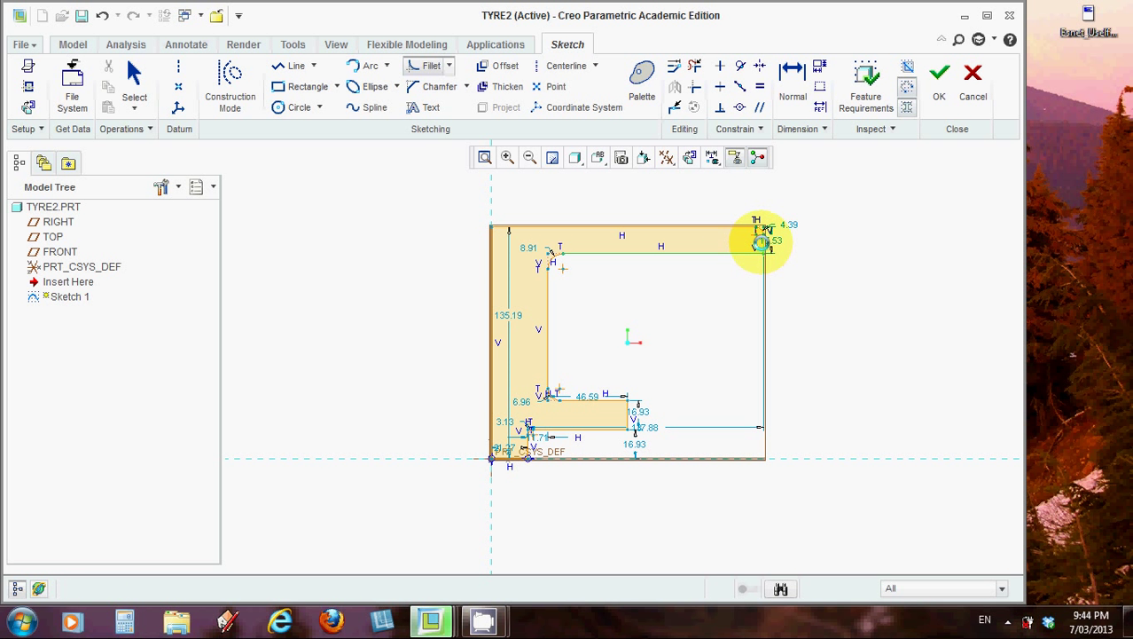
pyautogui.click(761, 242)
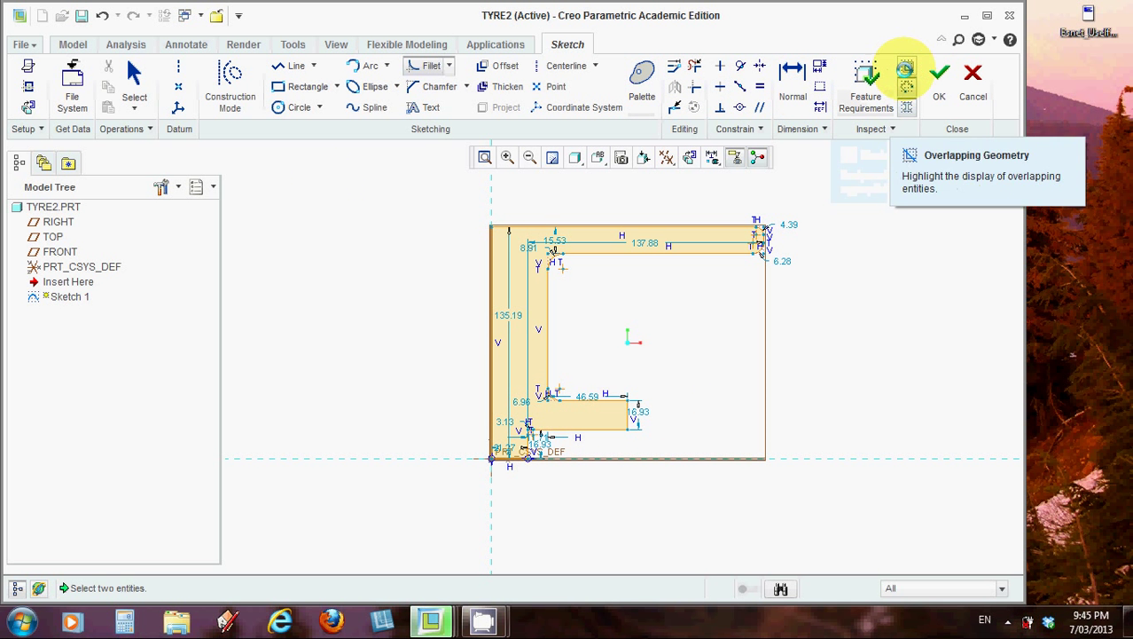
pyautogui.click(938, 75)
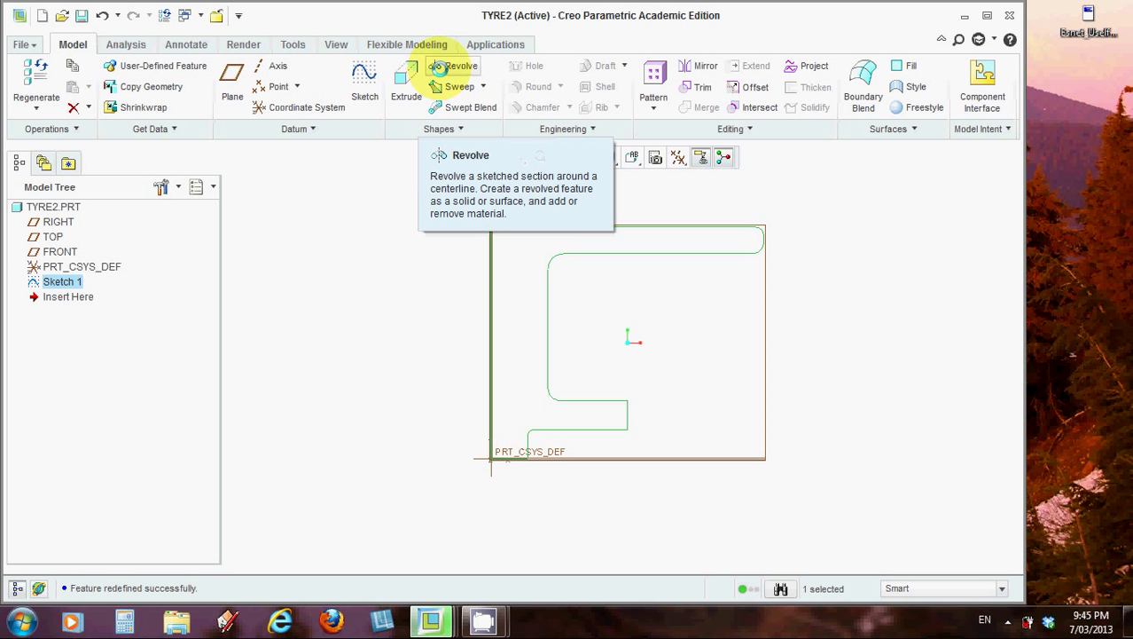
# Revolve Sketch 1 as a 360-degree solid about the profile's short bottom line starting at the origin, and complete the feature.
pyautogui.click(440, 70)
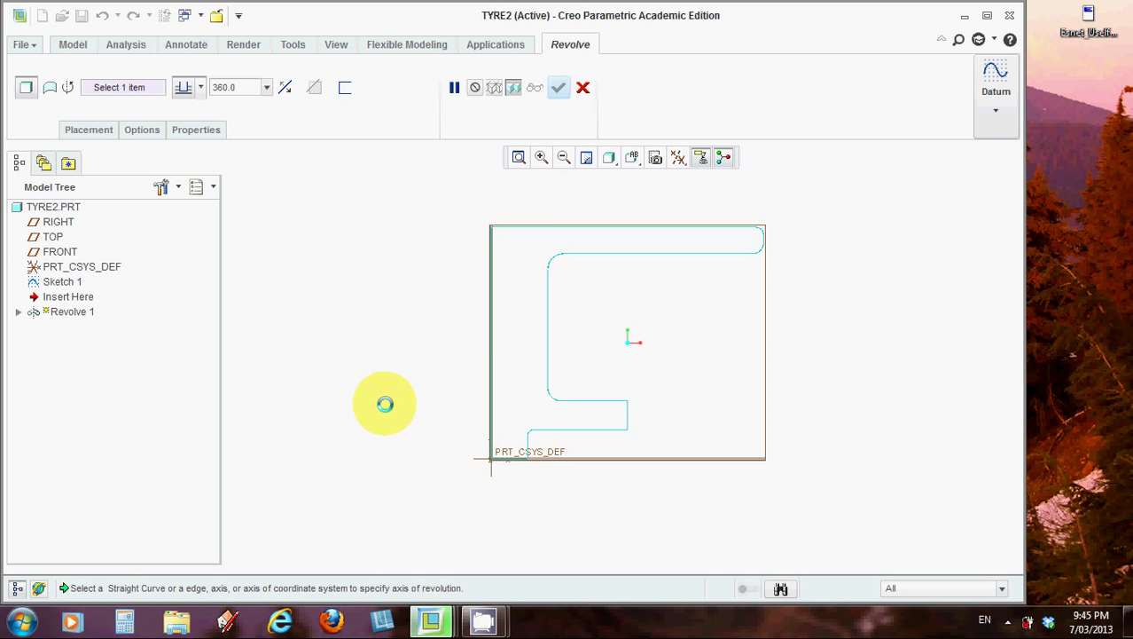
pyautogui.hotkey('ctrl', 'd')
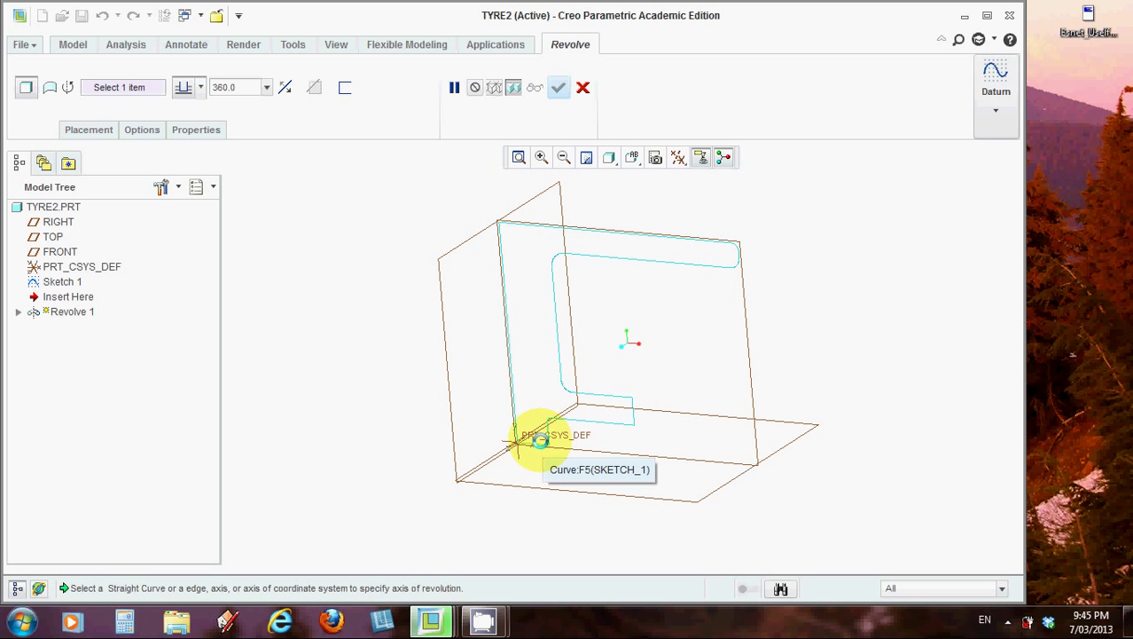
pyautogui.scroll(-2, 540, 441)
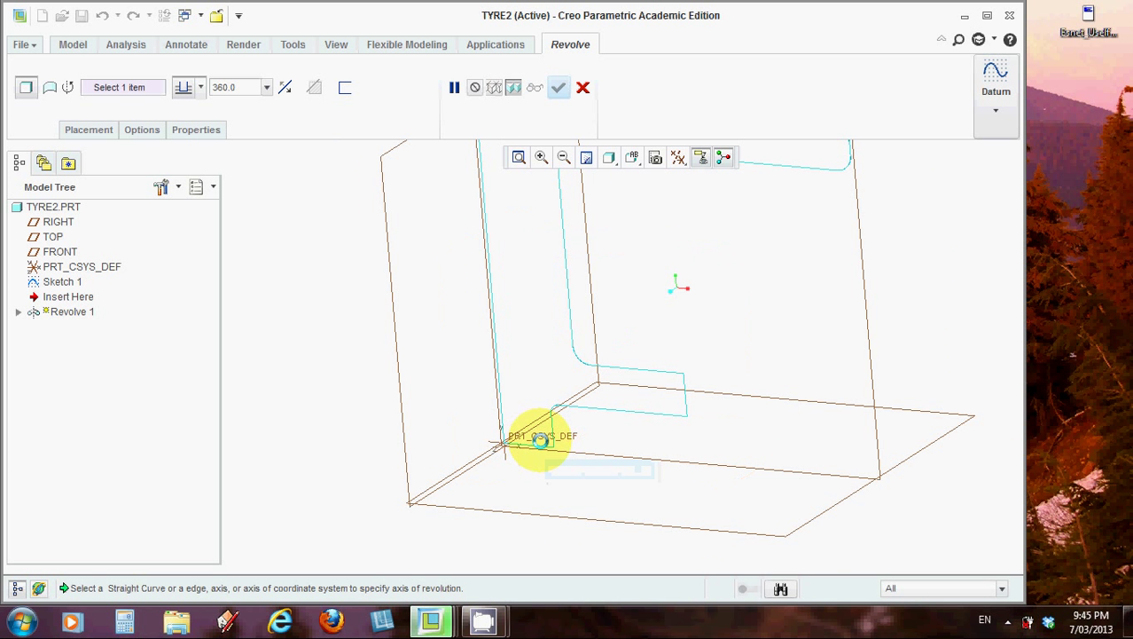
pyautogui.scroll(-2, 538, 440)
pyautogui.scroll(-3, 525, 449)
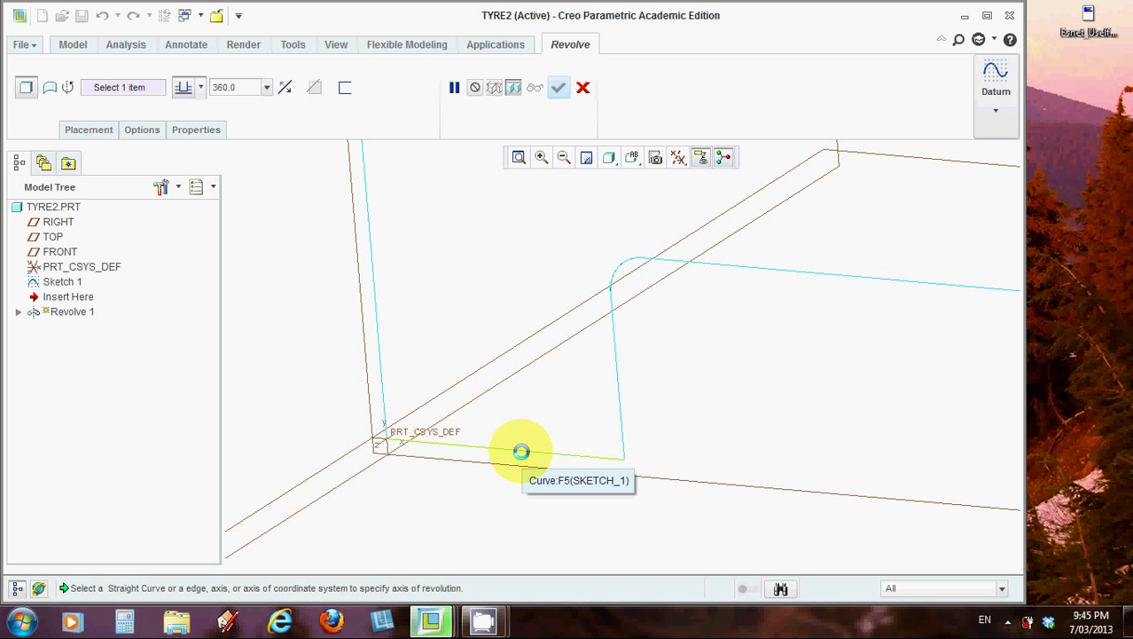
pyautogui.click(522, 452)
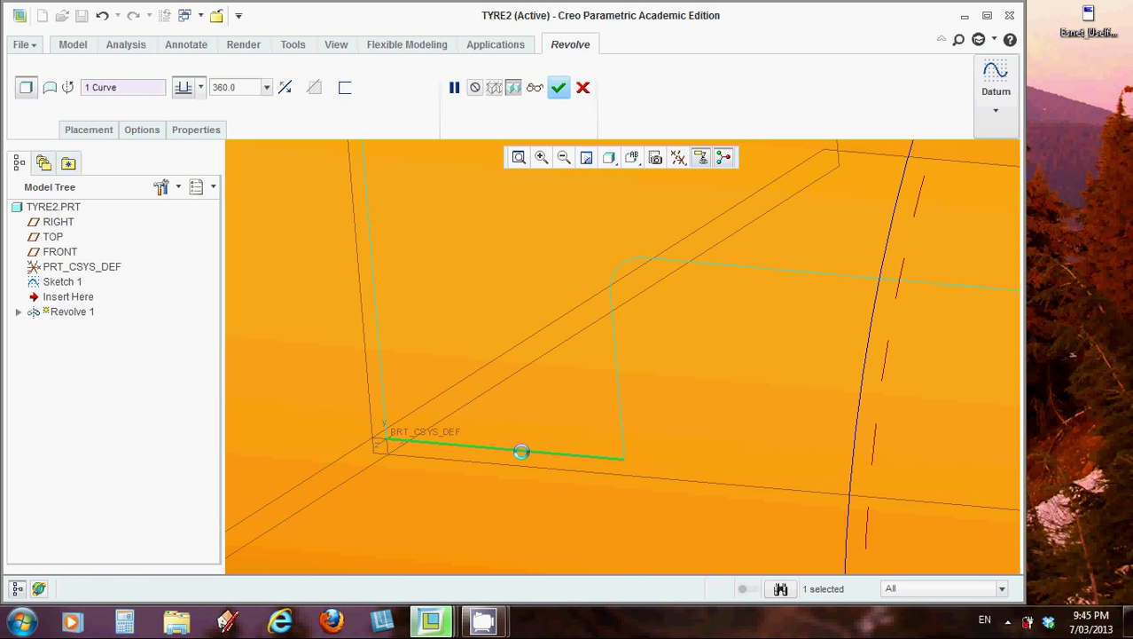
pyautogui.scroll(-10, 522, 452)
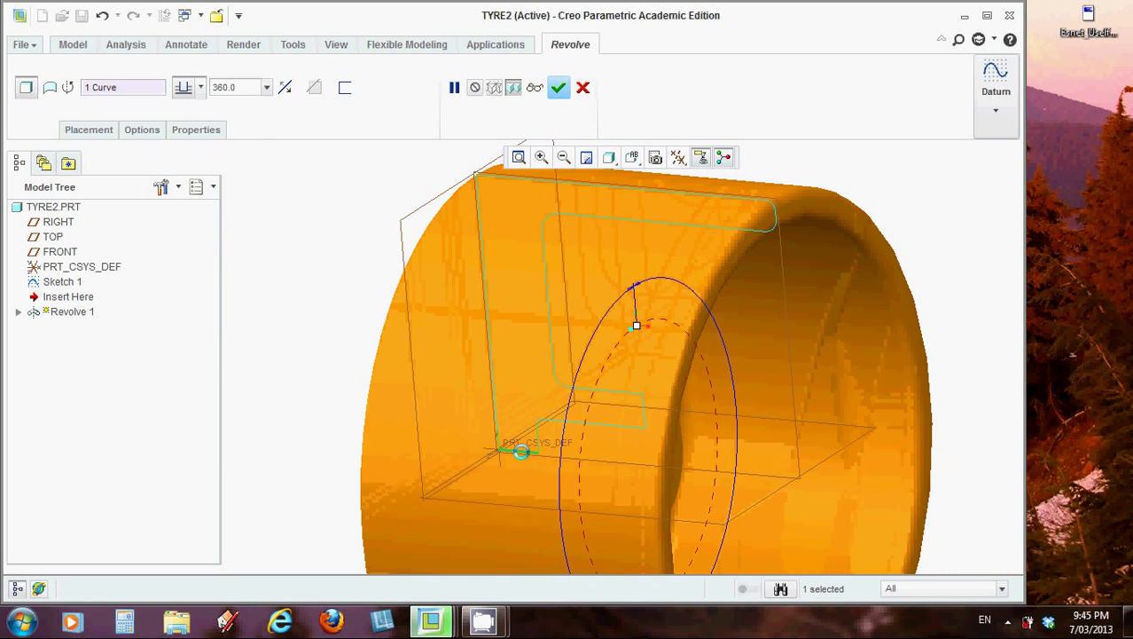
pyautogui.moveTo(727, 392); pyautogui.dragTo(757, 266, button='middle')
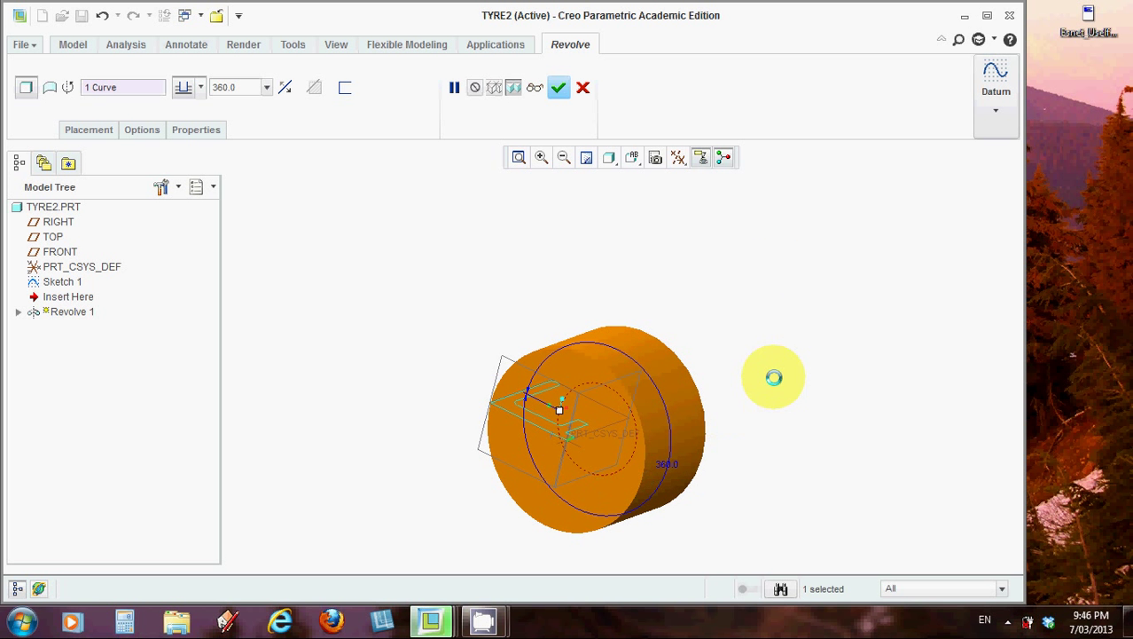
pyautogui.moveTo(766, 362); pyautogui.dragTo(691, 388, button='middle')
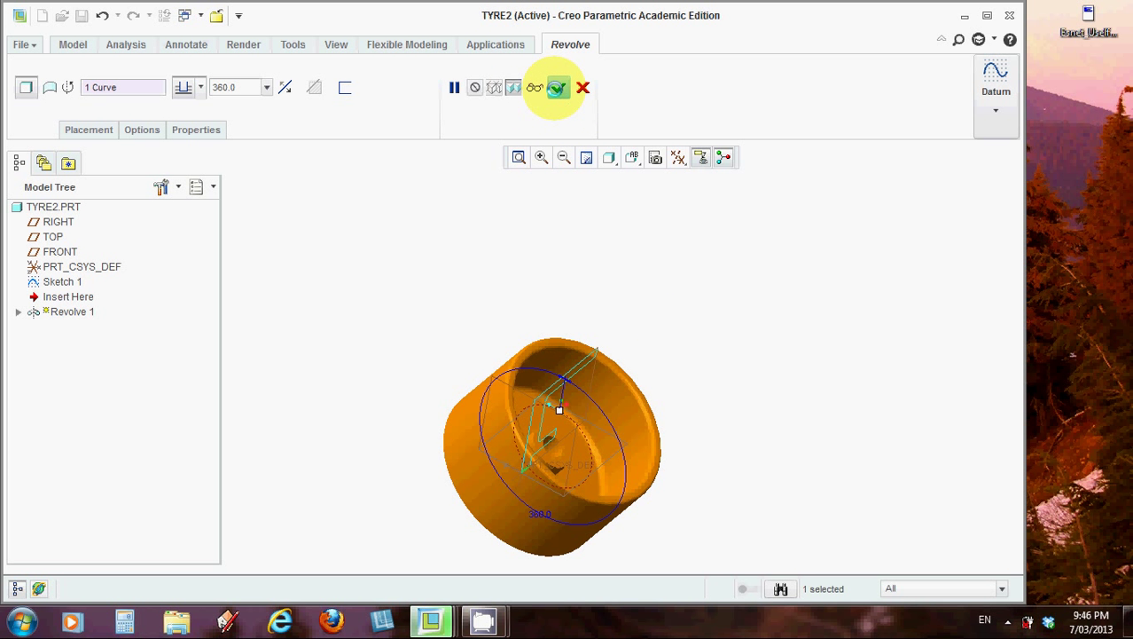
pyautogui.click(557, 87)
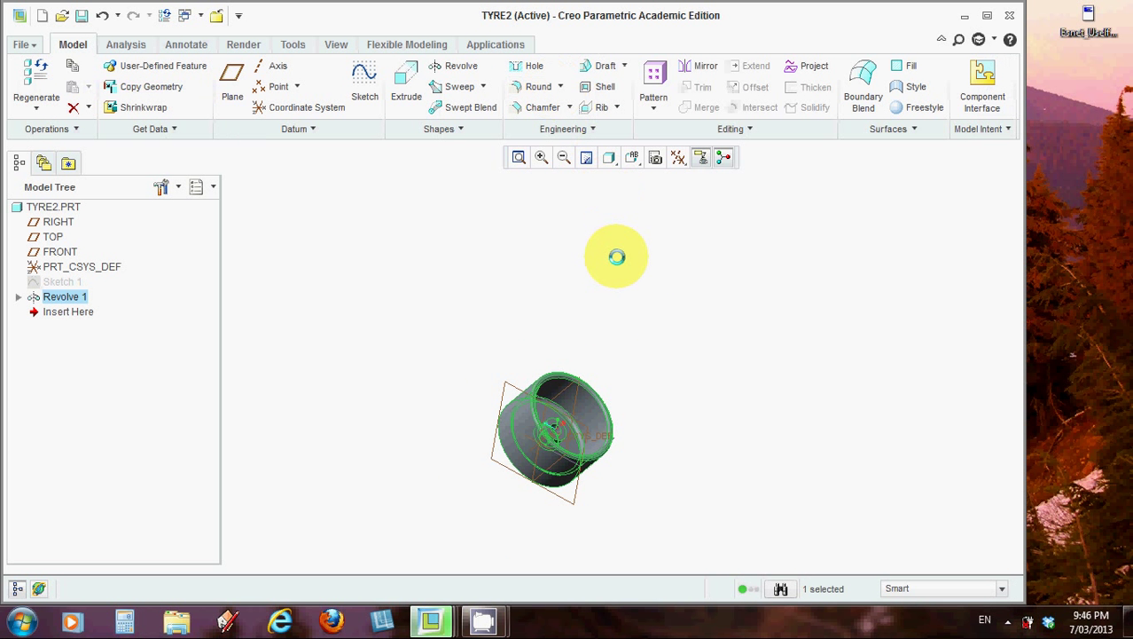